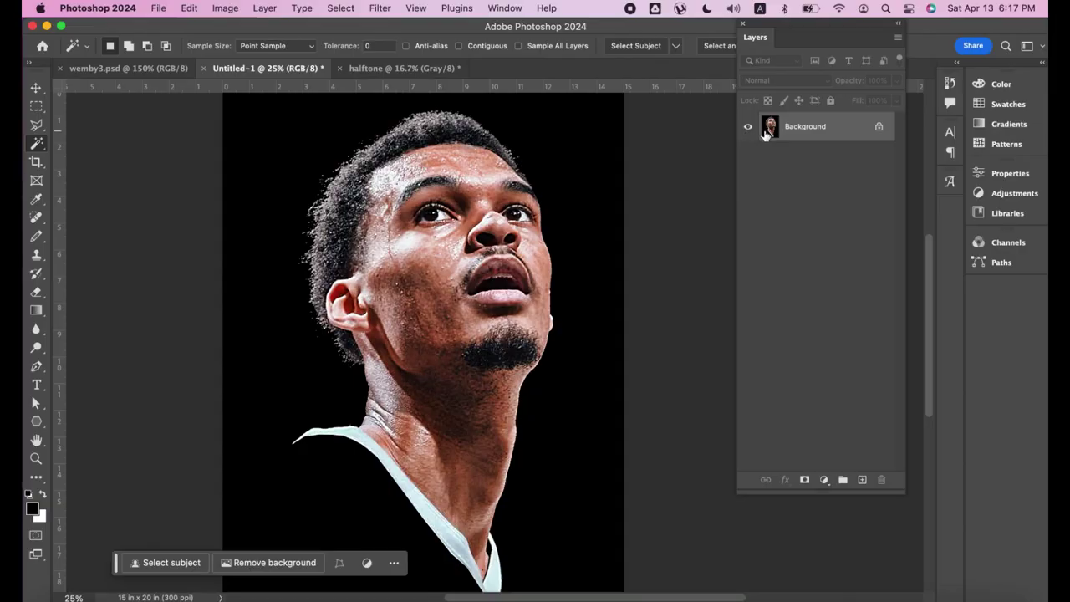
# - Try unlocking and duplicating the Background layer, then undo those attempts
pyautogui.doubleClick(811, 133)
pyautogui.click(660, 308)
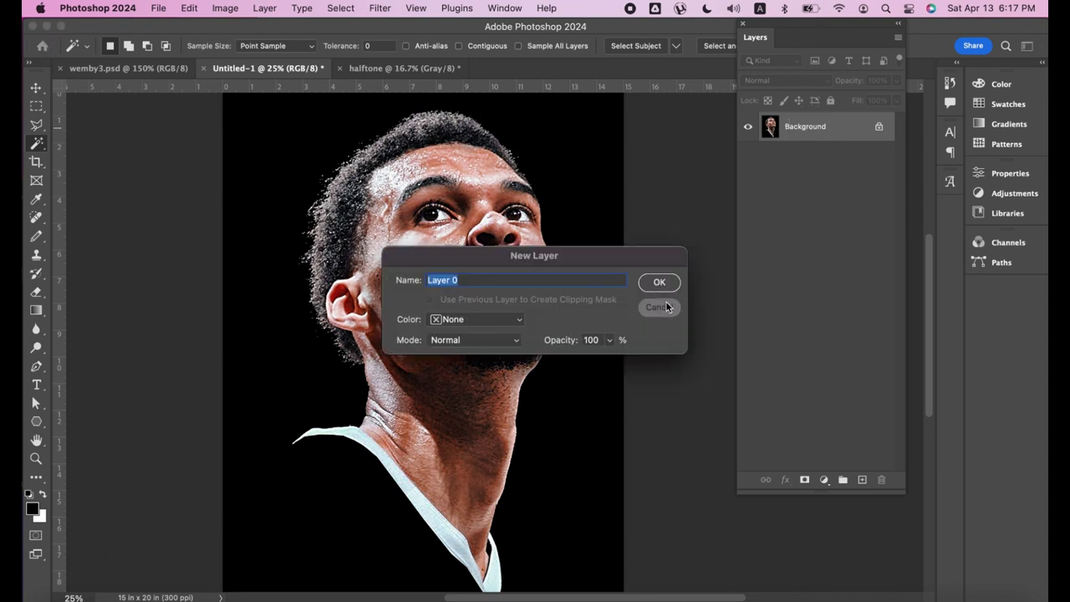
pyautogui.moveTo(811, 127); pyautogui.dragTo(862, 478)
pyautogui.click(747, 157)
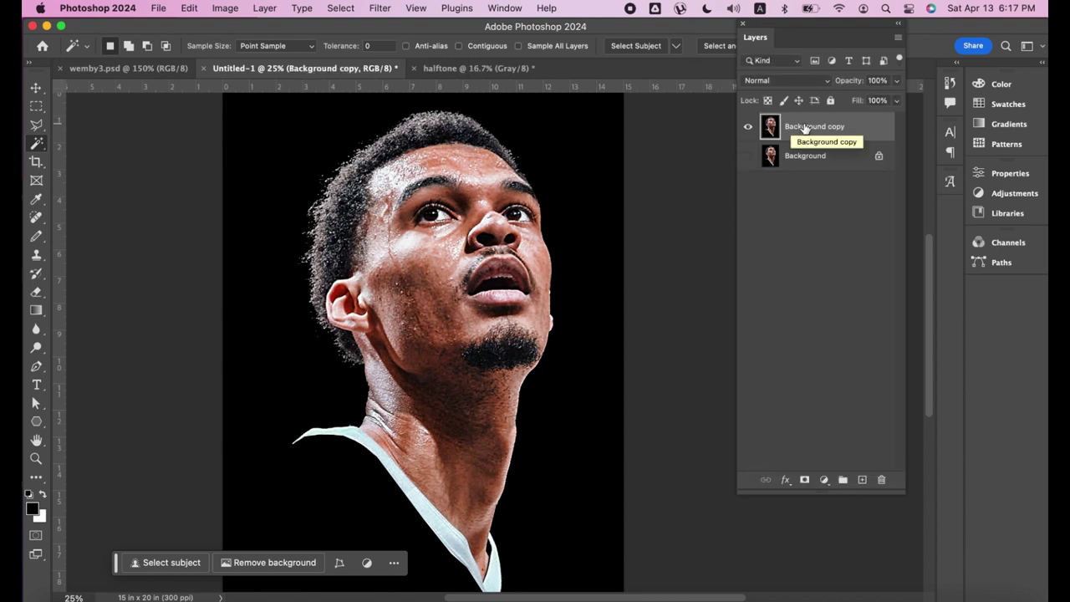
pyautogui.press('super+z')
pyautogui.press('super+z')
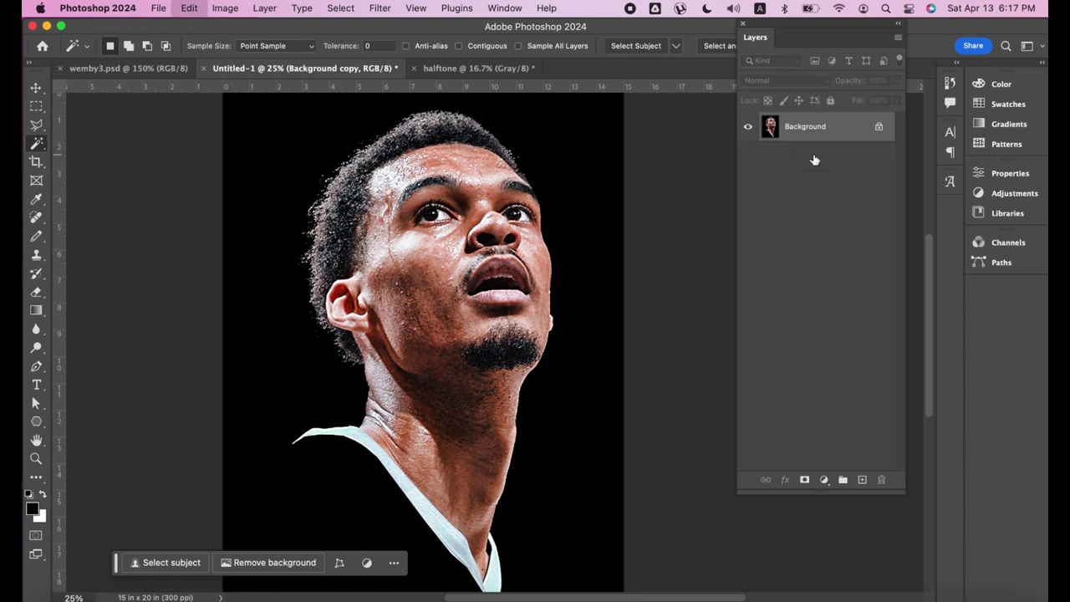
pyautogui.rightClick(803, 128)
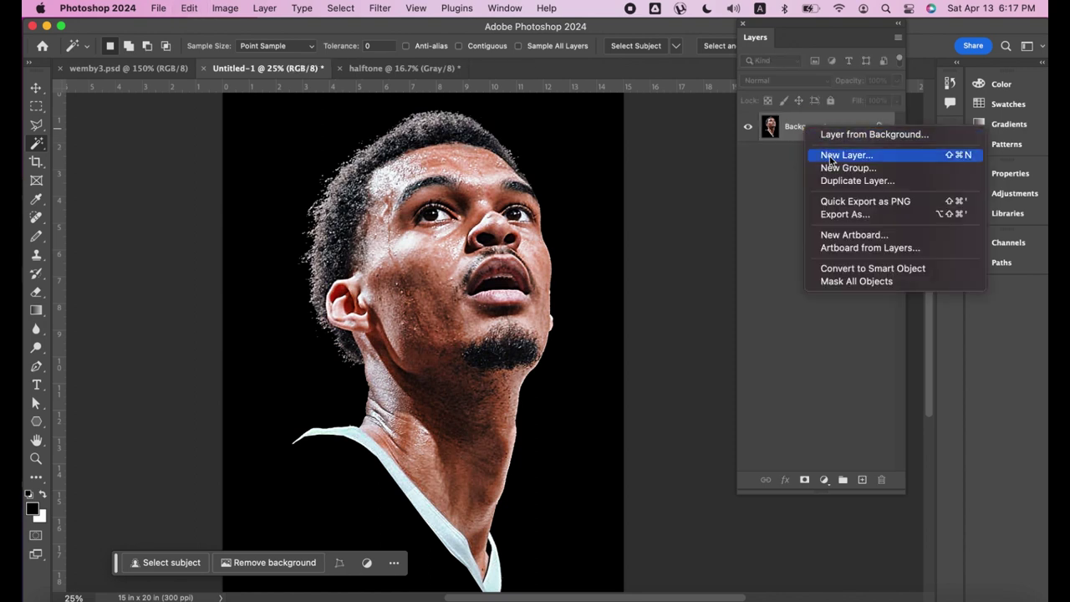
pyautogui.click(596, 95)
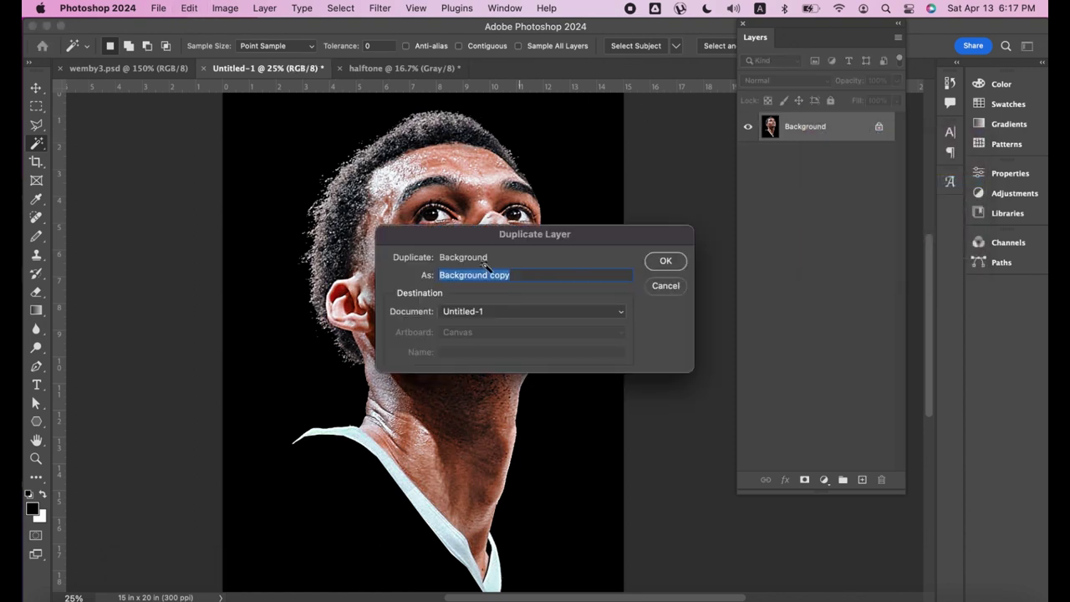
pyautogui.write('haftone white')
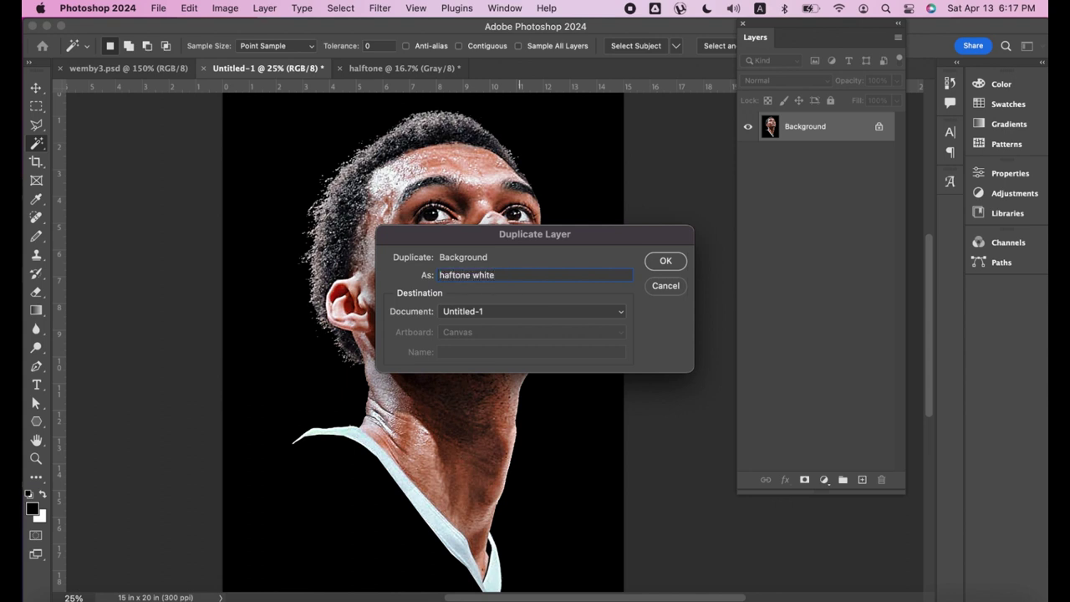
pyautogui.press('Return')
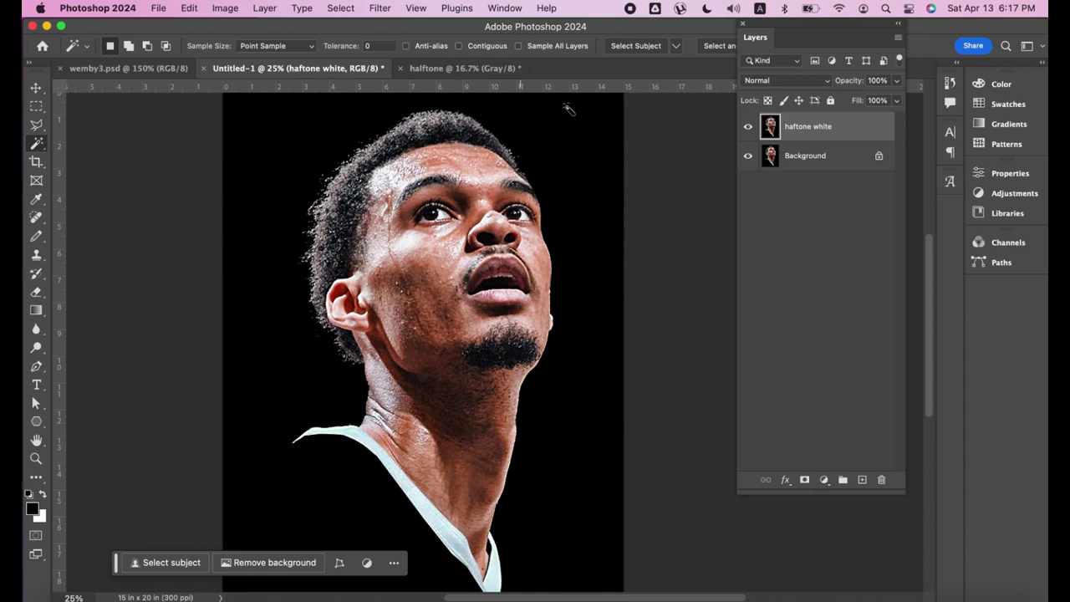
pyautogui.press('super+z')
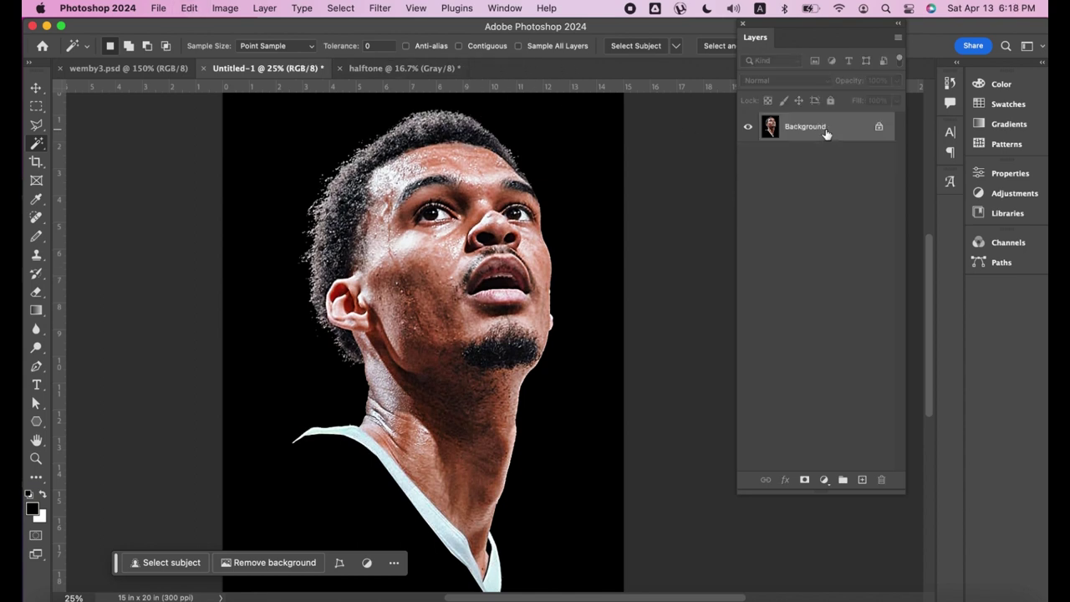
# - Duplicate the Background into a new document named 'halftone white greydient'
pyautogui.rightClick(823, 136)
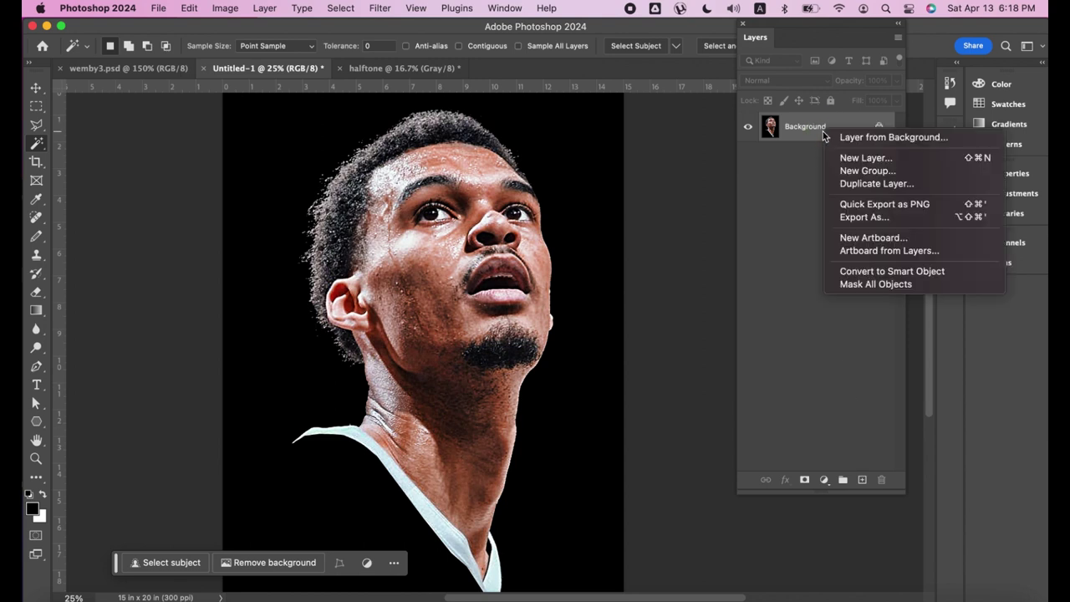
pyautogui.click(874, 183)
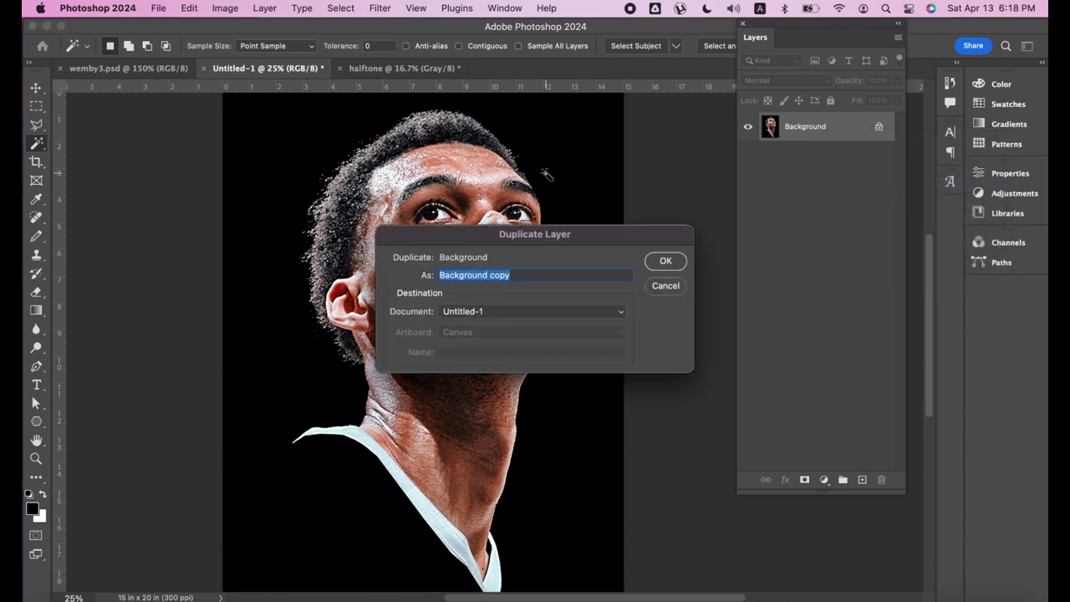
pyautogui.click(471, 311)
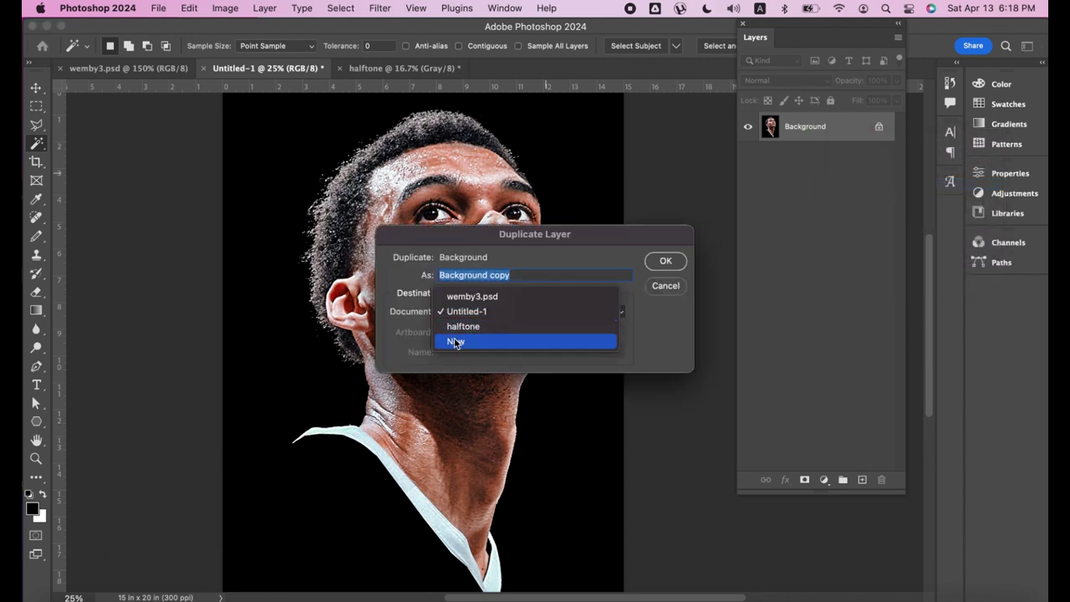
pyautogui.click(455, 339)
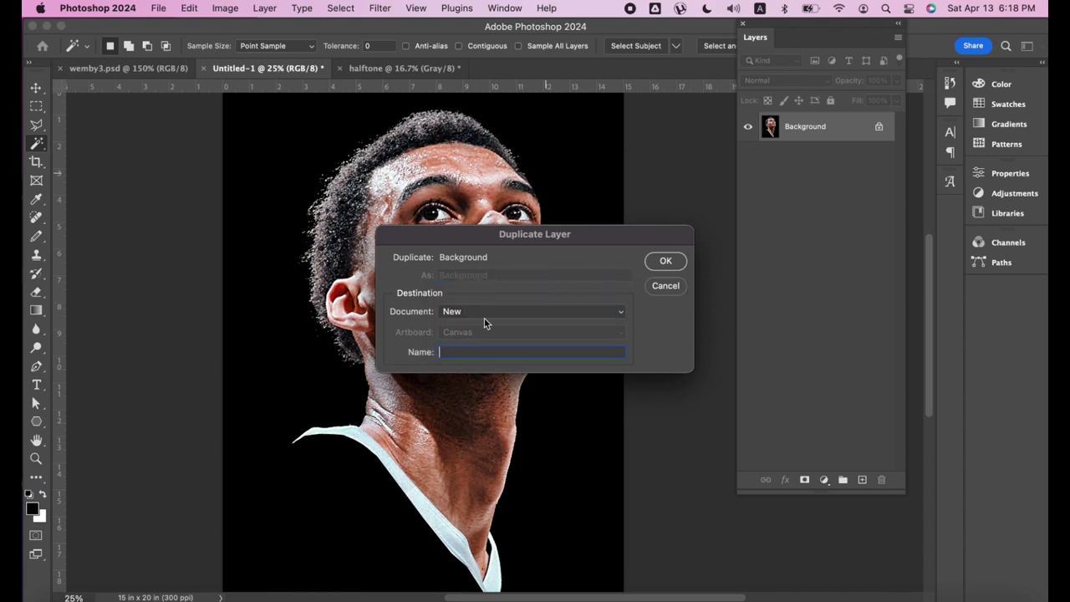
pyautogui.write('halftone white greydient')
pyautogui.press('Return')
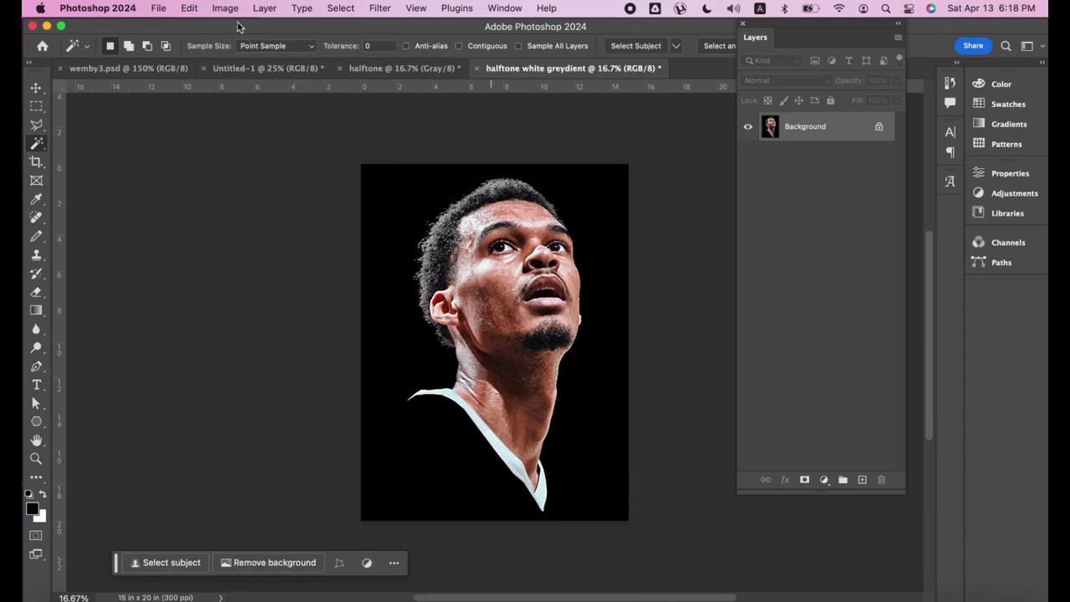
# - Convert the new document to Grayscale mode
pyautogui.click(263, 10)
pyautogui.moveTo(284, 27)
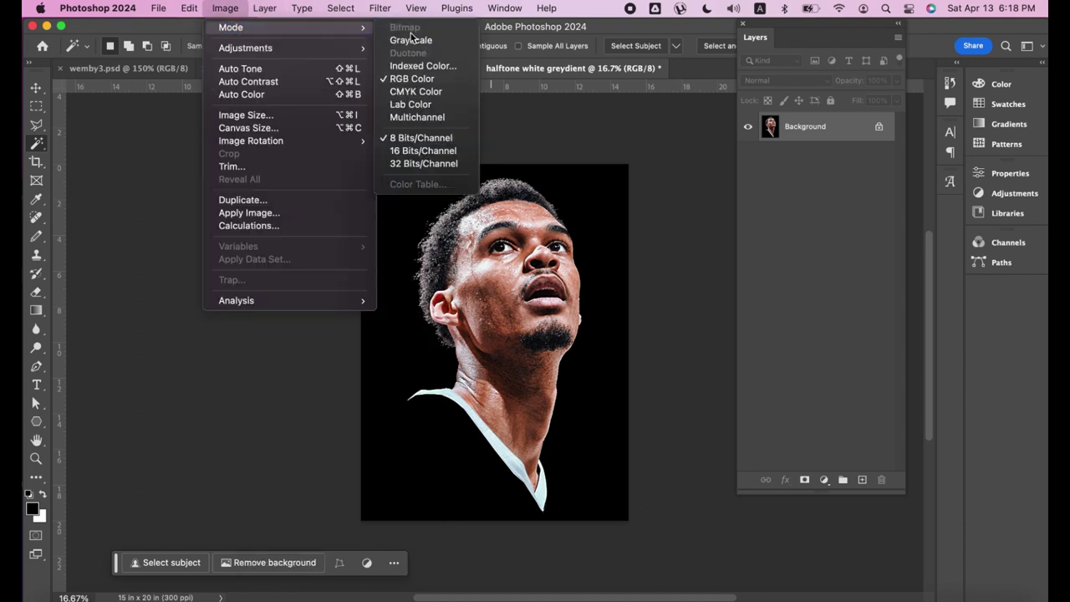
pyautogui.click(411, 40)
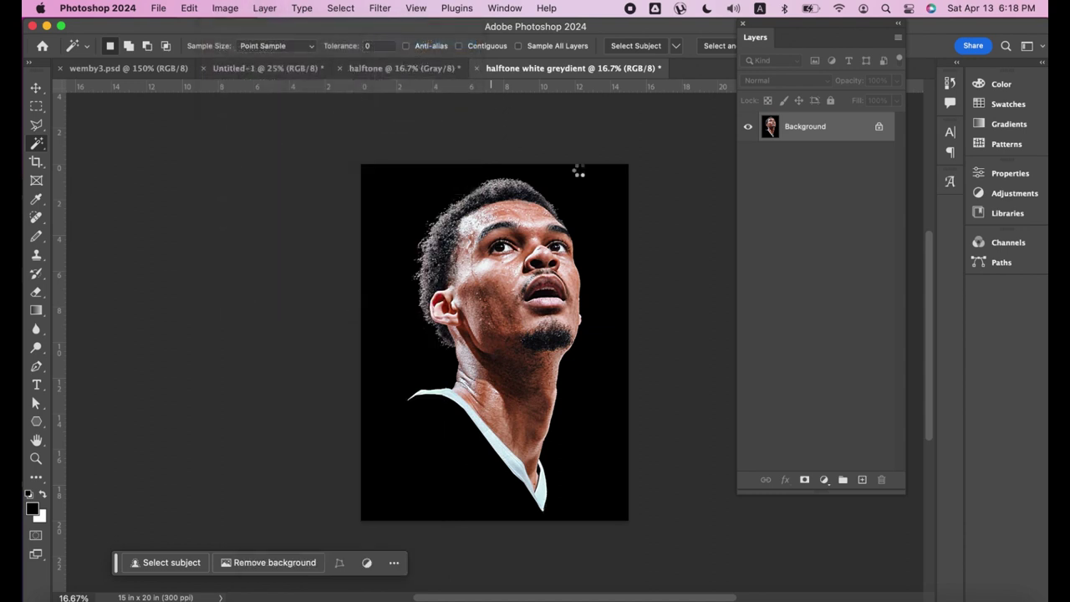
pyautogui.click(234, 9)
pyautogui.moveTo(245, 47)
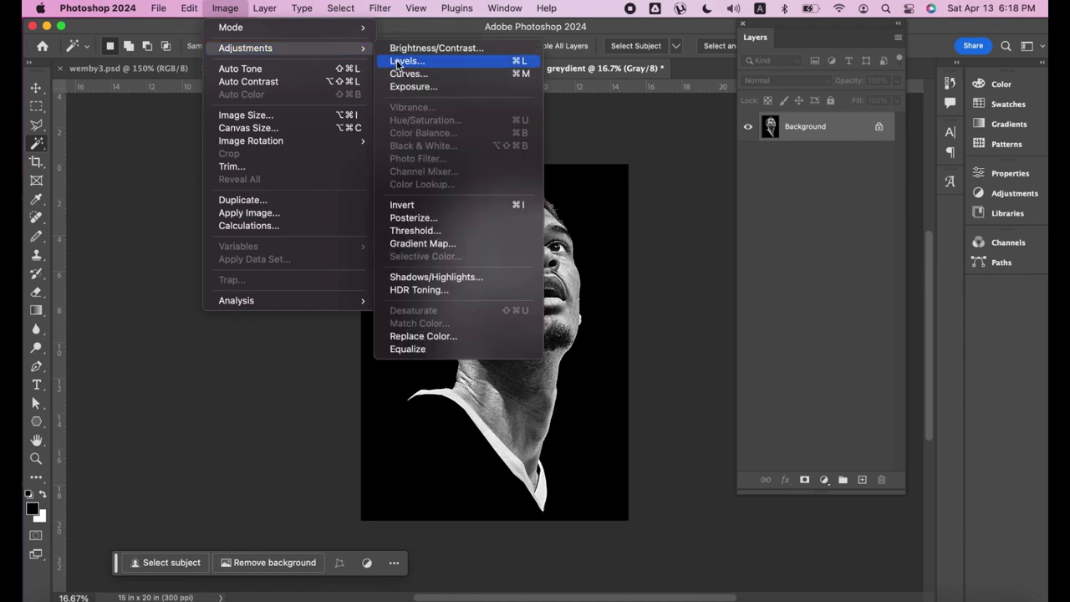
# - Apply Levels with input values 5, 1.00 and 59 to the grayscale portrait
pyautogui.click(397, 61)
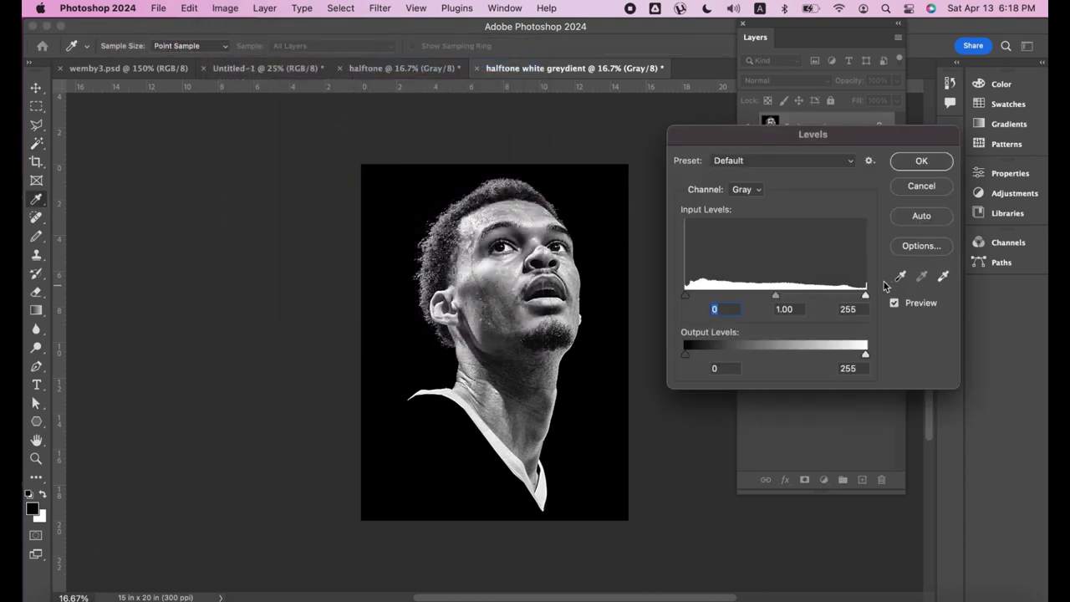
pyautogui.moveTo(686, 297); pyautogui.dragTo(690, 299)
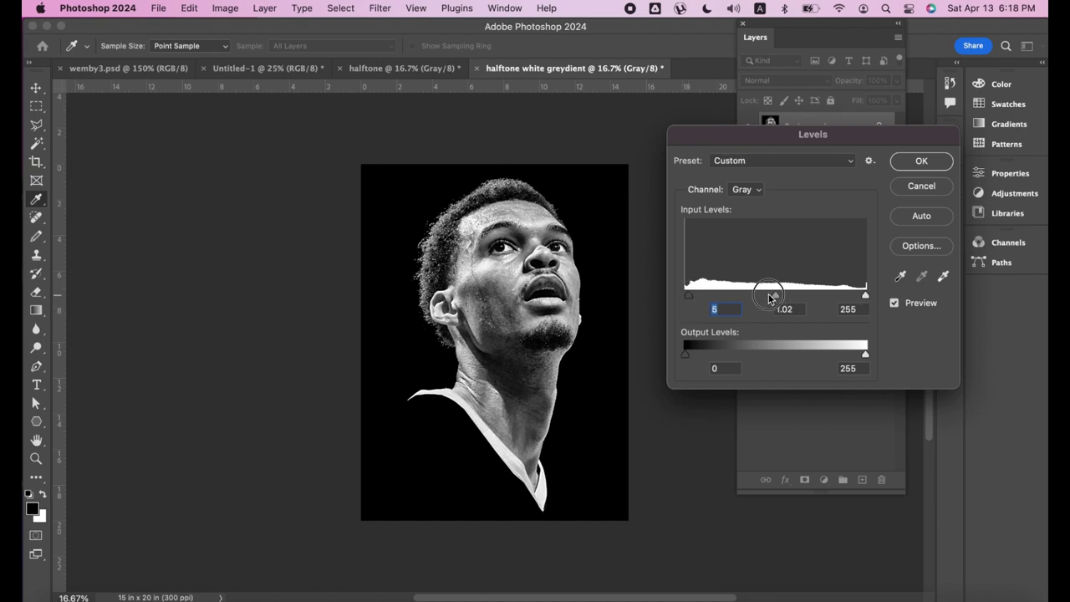
pyautogui.moveTo(778, 298); pyautogui.dragTo(739, 298)
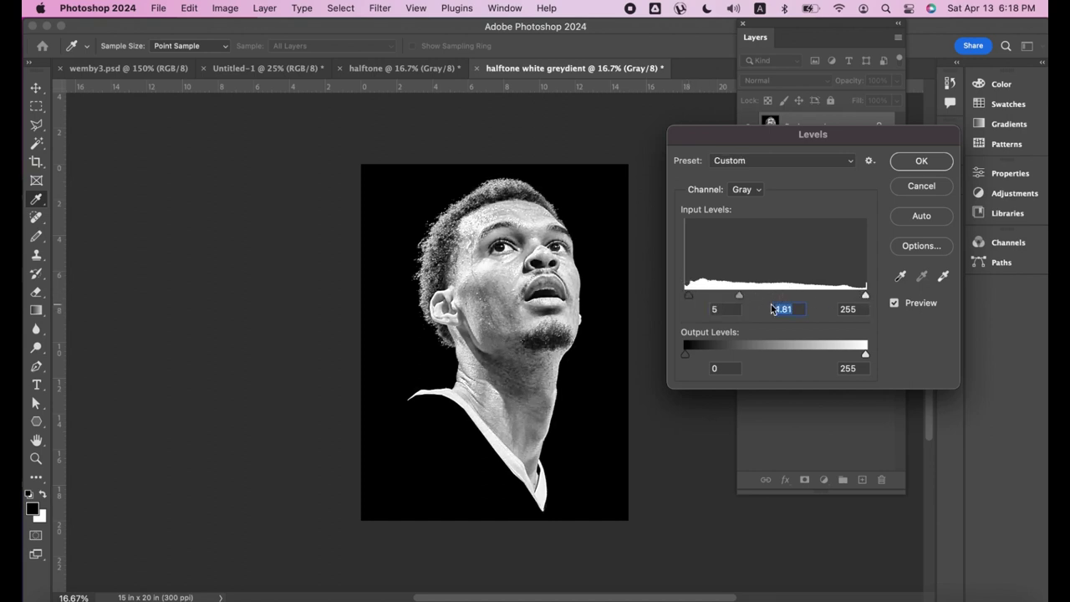
pyautogui.press('super+z')
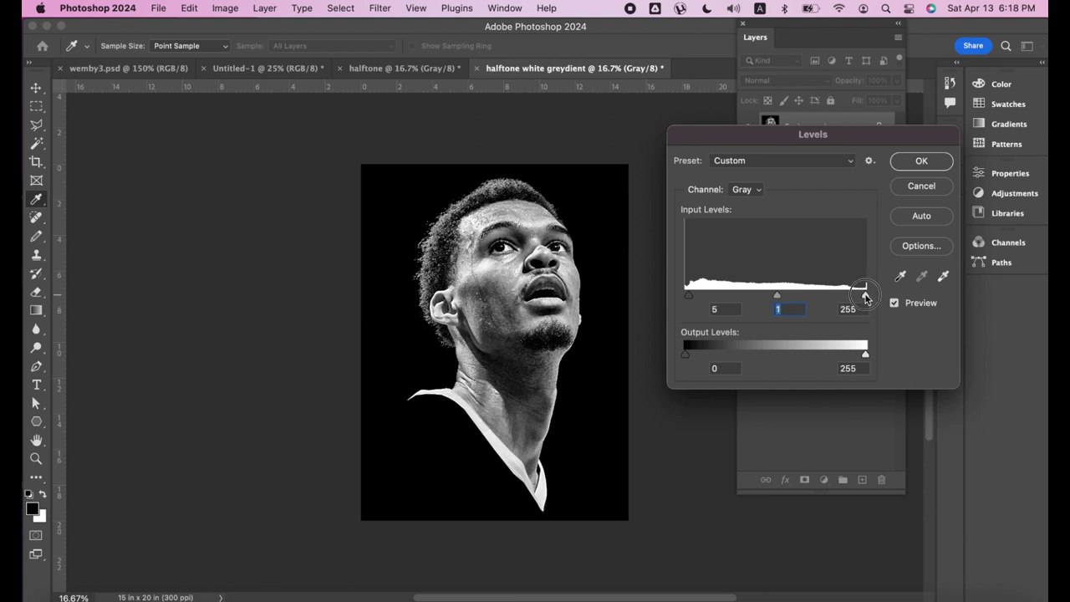
pyautogui.moveTo(865, 297)
pyautogui.mouseDown()
pyautogui.moveTo(790, 304)
pyautogui.moveTo(764, 293)
pyautogui.moveTo(733, 307)
pyautogui.mouseUp()
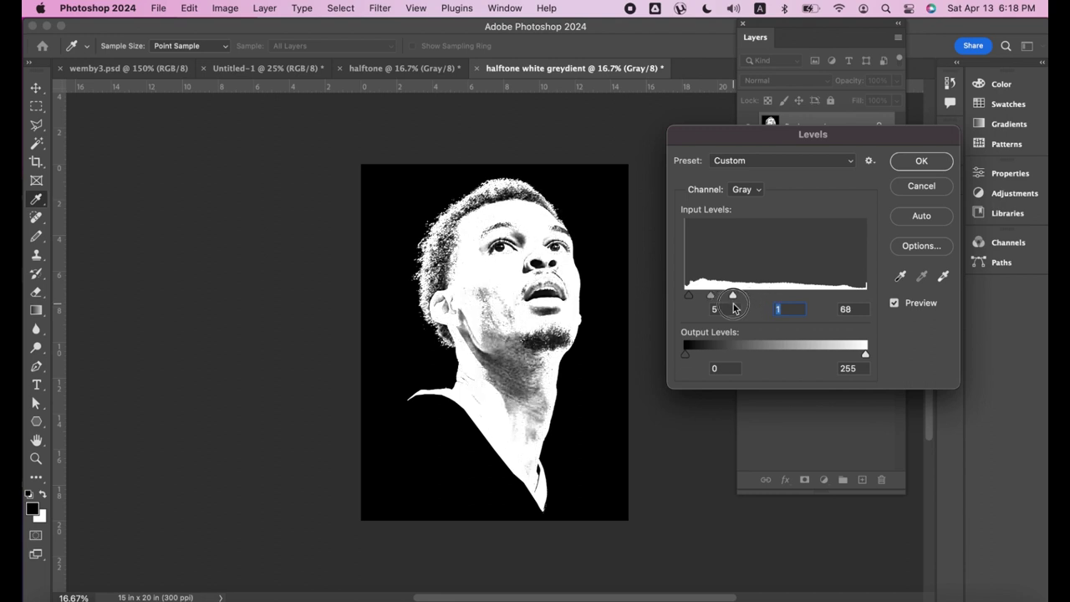
pyautogui.moveTo(734, 307)
pyautogui.mouseDown()
pyautogui.moveTo(720, 308)
pyautogui.moveTo(727, 296)
pyautogui.mouseUp()
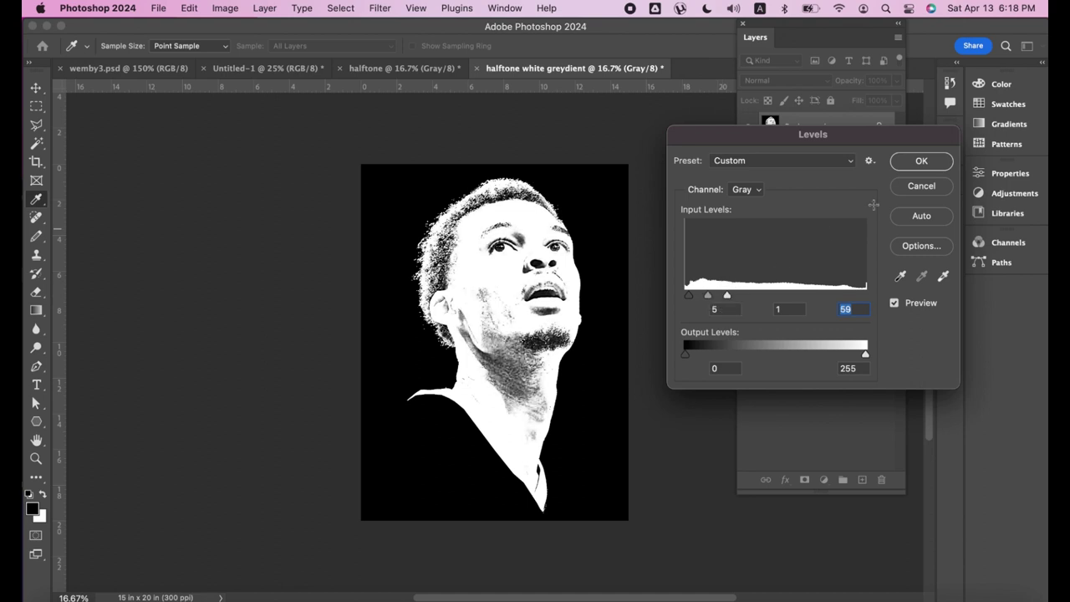
pyautogui.click(921, 163)
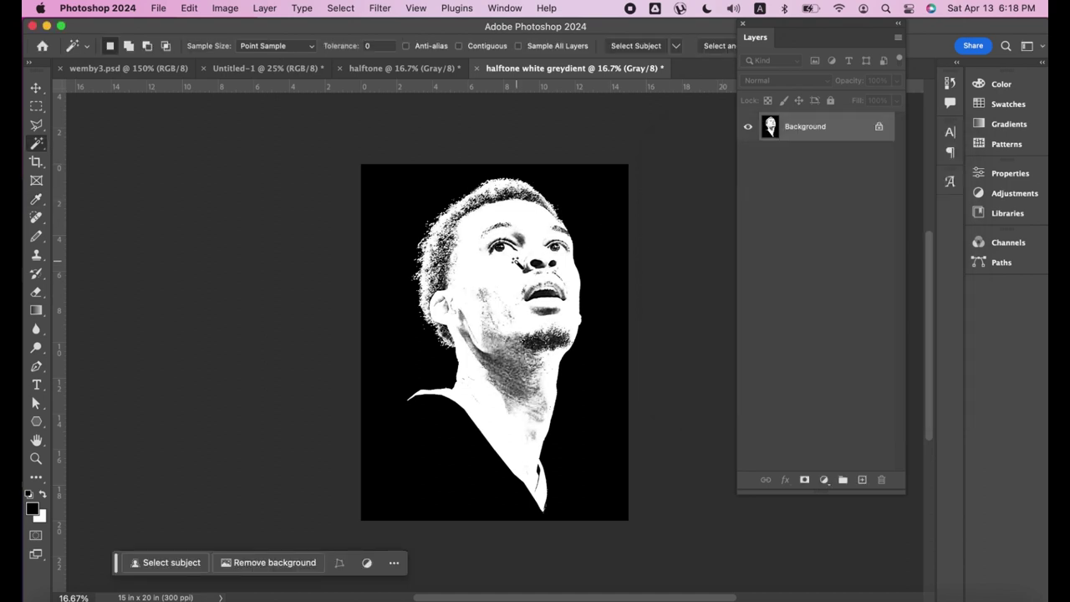
# - Compare the portrait before and after Levels, then zoom in on it
pyautogui.hotkey('ctrl', 'z')
pyautogui.hotkey('ctrl', 'shift', 'z')
pyautogui.press('z')
pyautogui.click(546, 275)
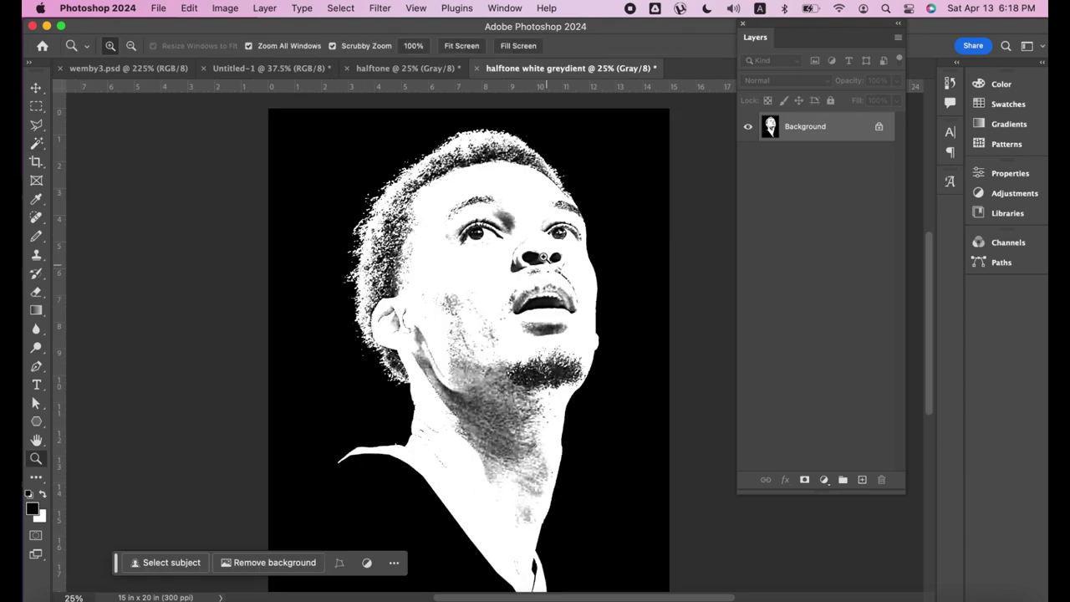
# - Convert the image to Bitmap with a round 25 lines/inch, 25° halftone screen
pyautogui.click(224, 8)
pyautogui.moveTo(231, 28)
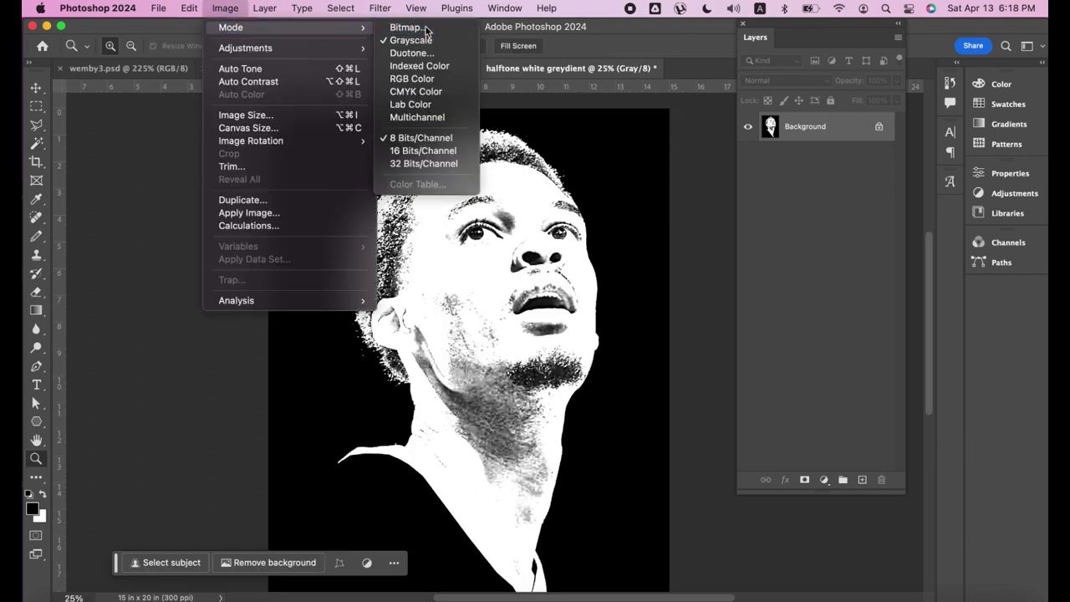
pyautogui.click(406, 28)
pyautogui.click(621, 262)
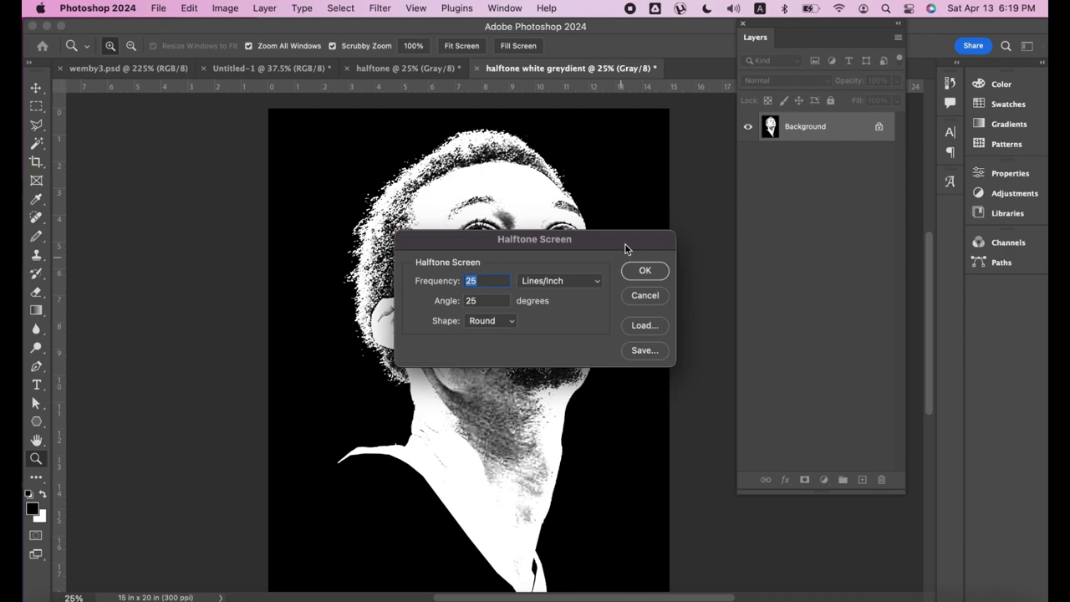
pyautogui.click(645, 270)
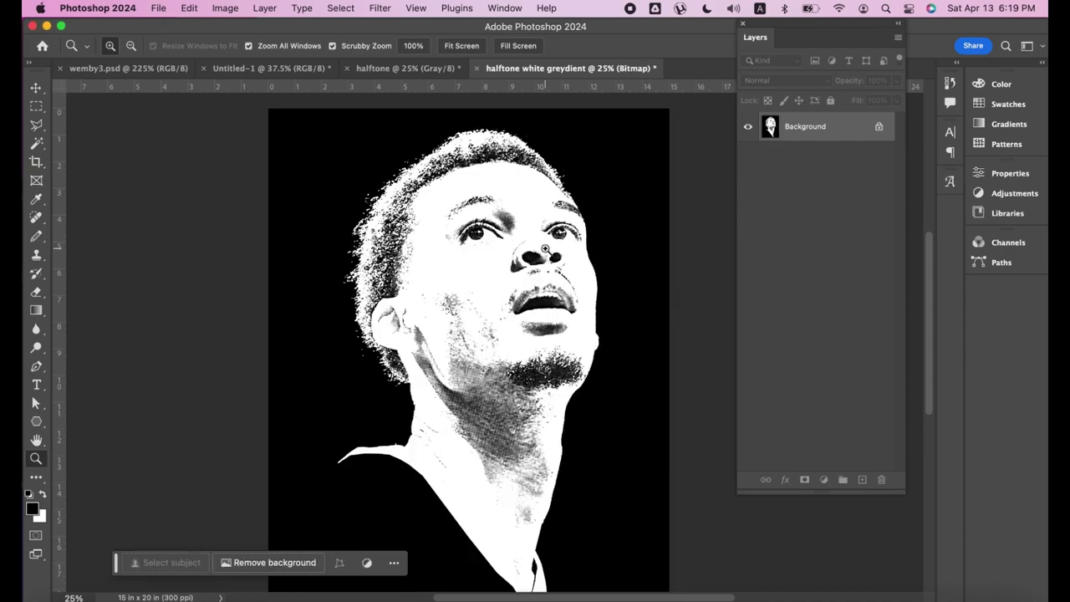
# - Zoom in to 100% around the left eyebrow to inspect the halftone dots
pyautogui.click(526, 299)
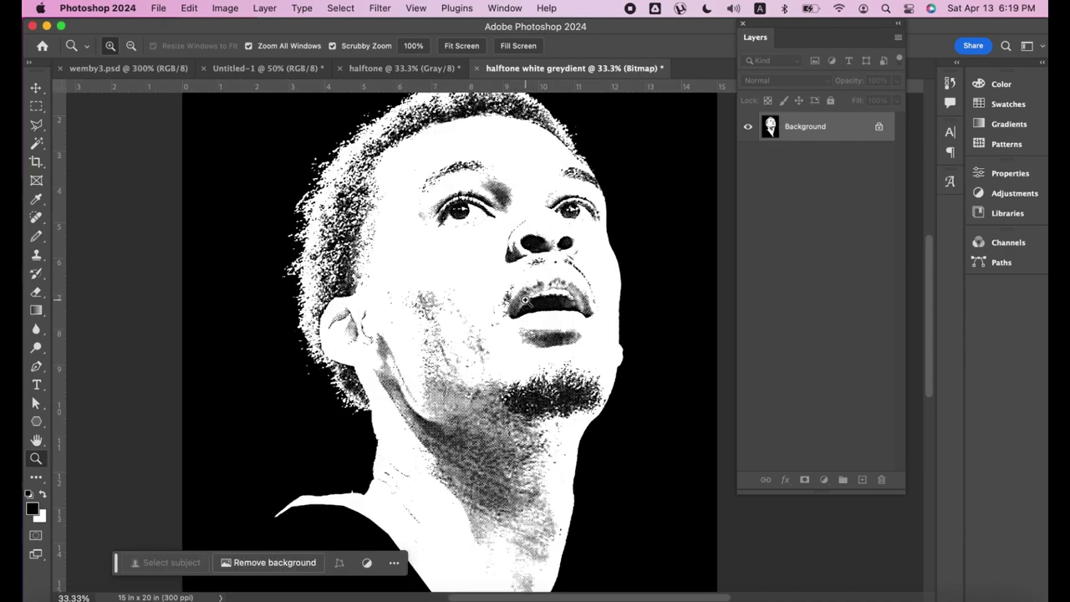
pyautogui.click(508, 252)
pyautogui.scroll(2, 501, 243)
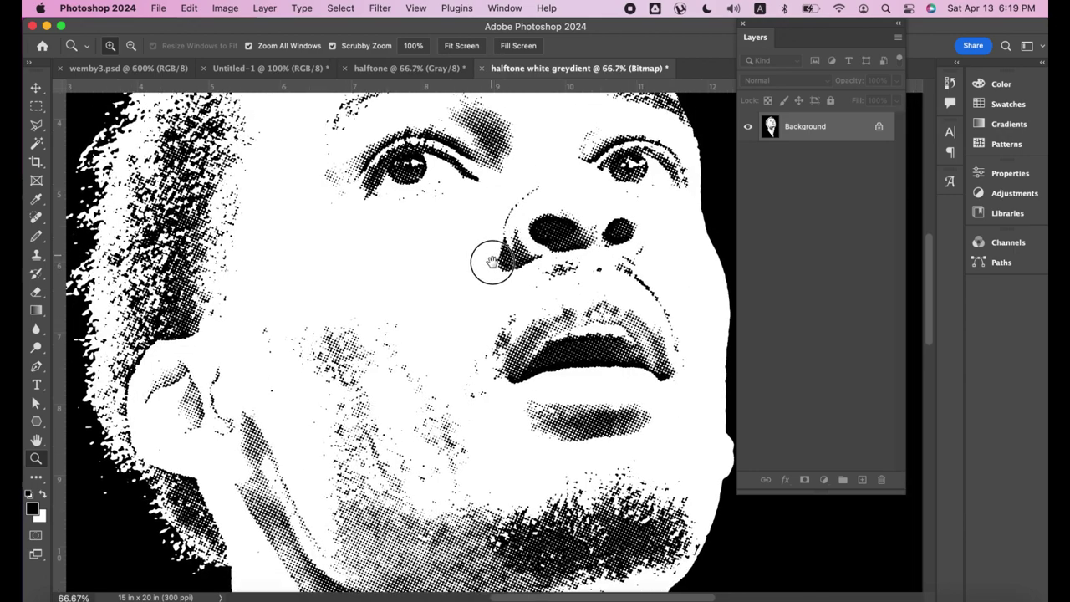
pyautogui.scroll(5, 493, 218)
pyautogui.click(498, 236)
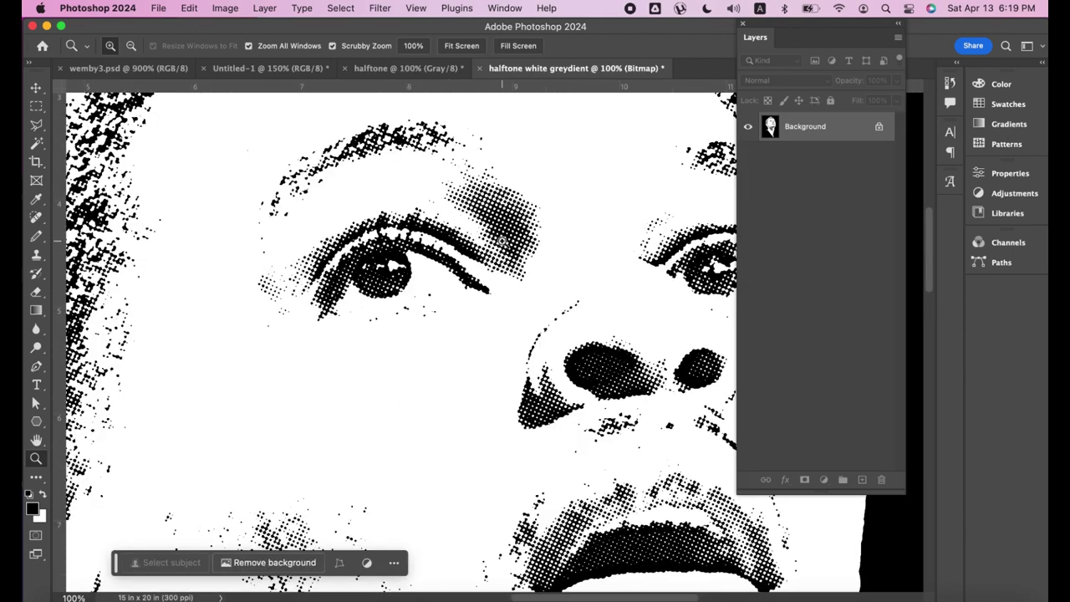
pyautogui.scroll(1, 548, 202)
# - Convert the bitmap halftone back to Grayscale at size ratio 1
pyautogui.press('w')
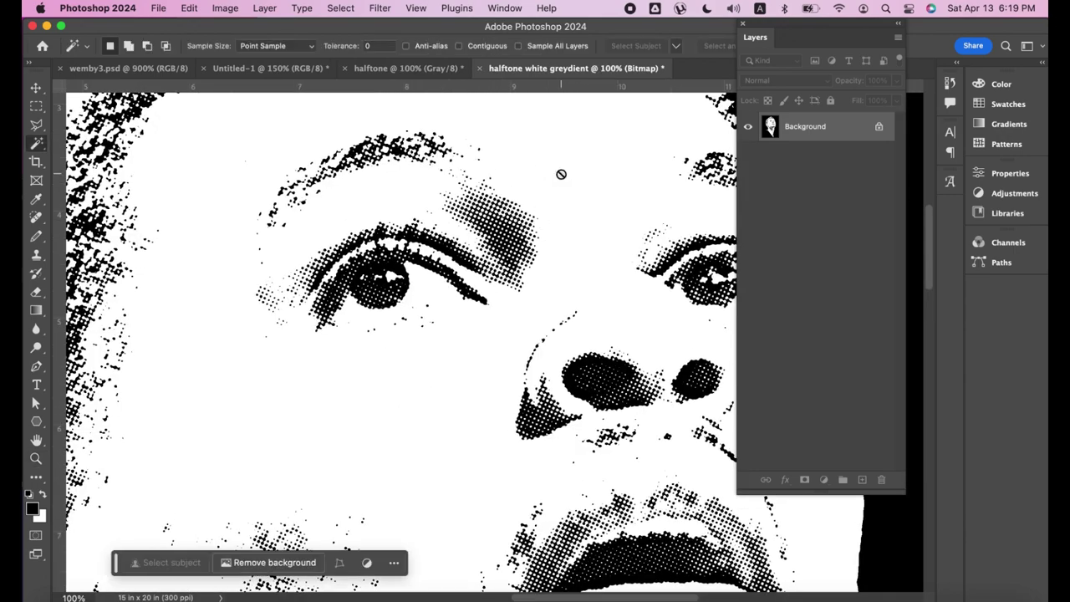
pyautogui.click(559, 174)
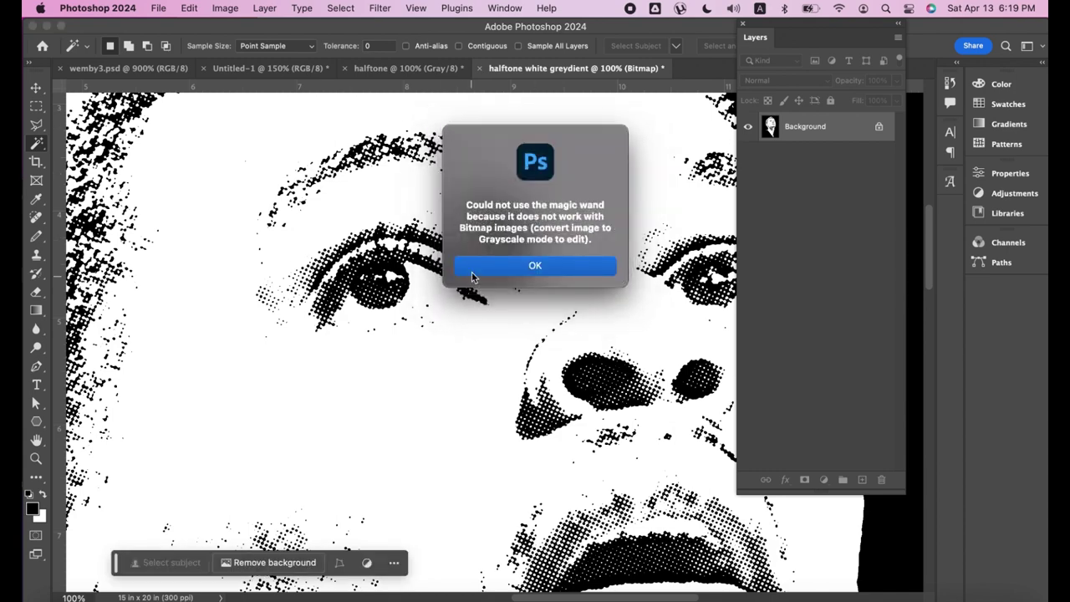
pyautogui.click(472, 271)
pyautogui.click(225, 9)
pyautogui.moveTo(231, 28)
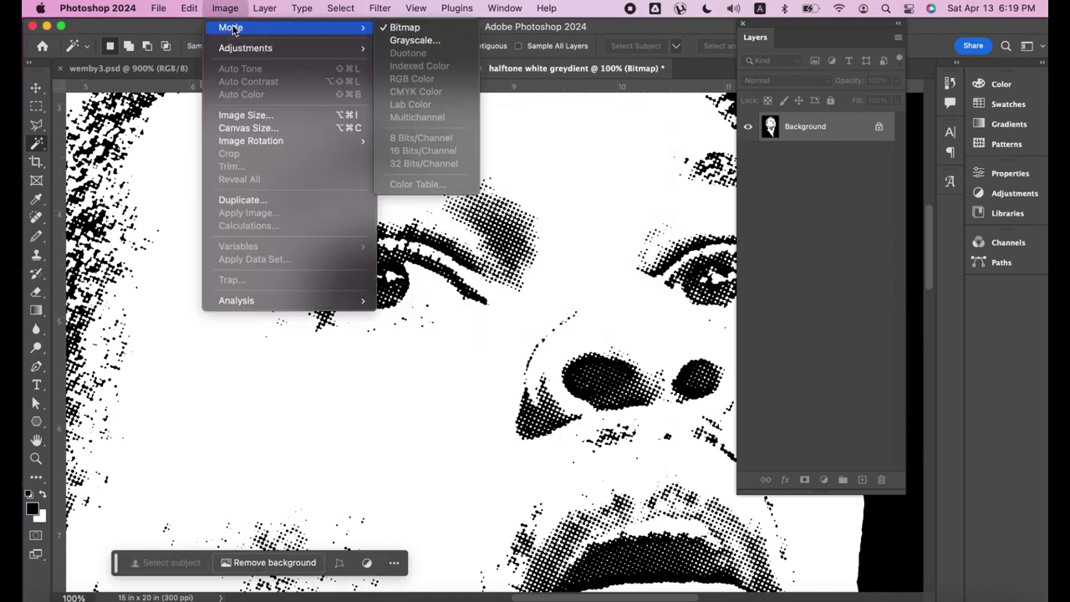
pyautogui.click(407, 42)
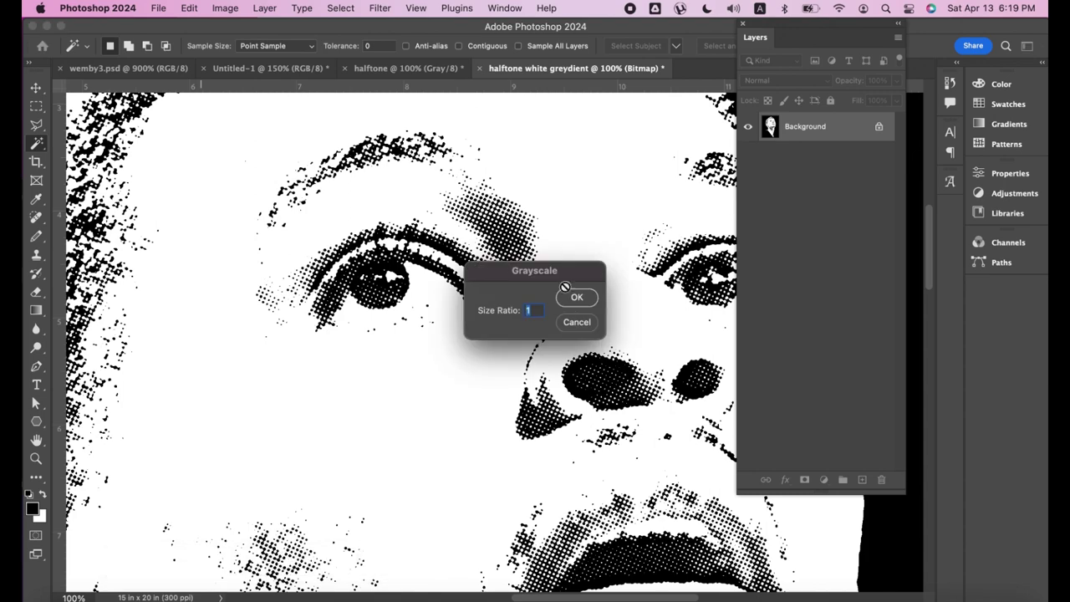
pyautogui.press('Return')
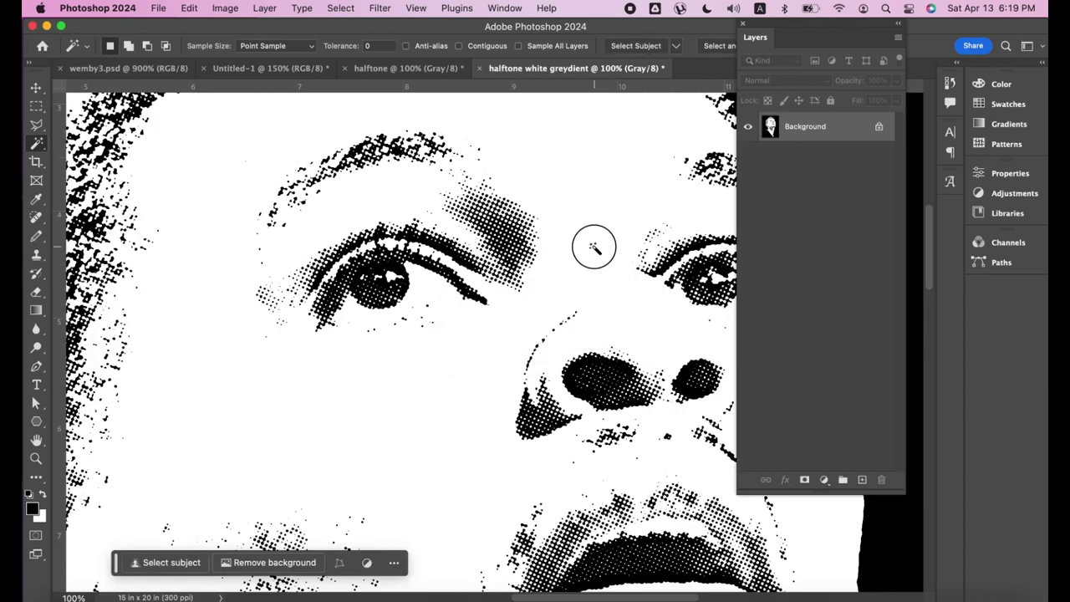
# - Magic Wand the halftone tone, then copy that selection in Untitled-1 to Layer 1
pyautogui.click(562, 203)
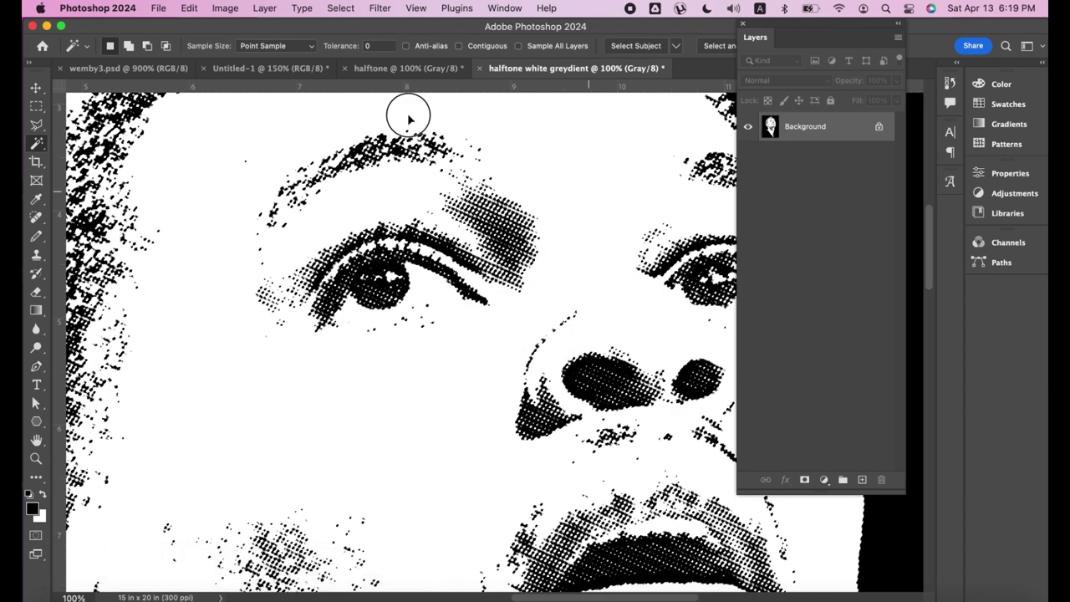
pyautogui.click(295, 73)
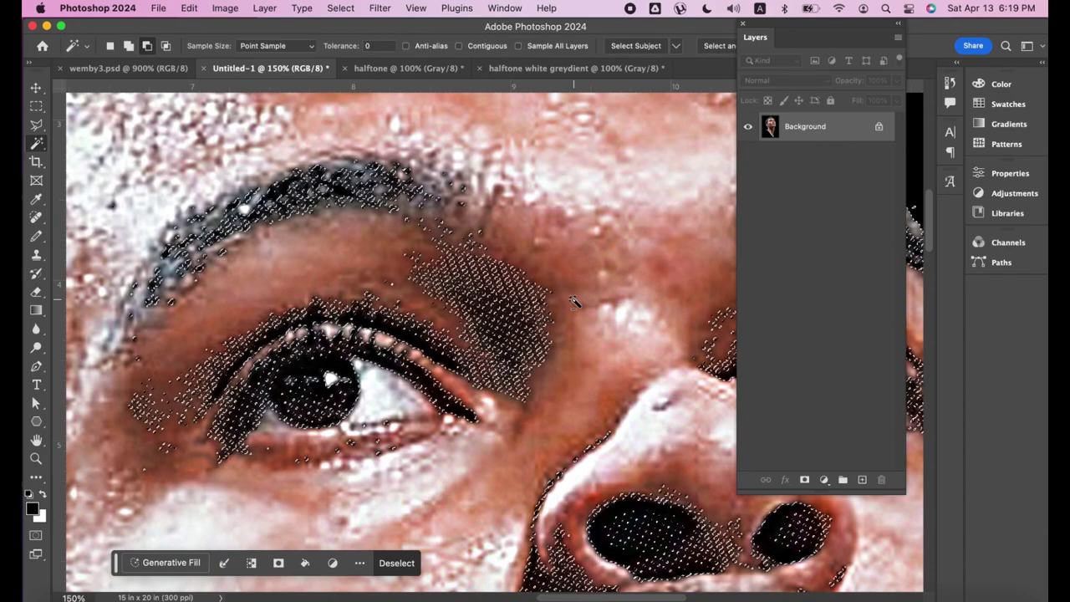
pyautogui.press('z')
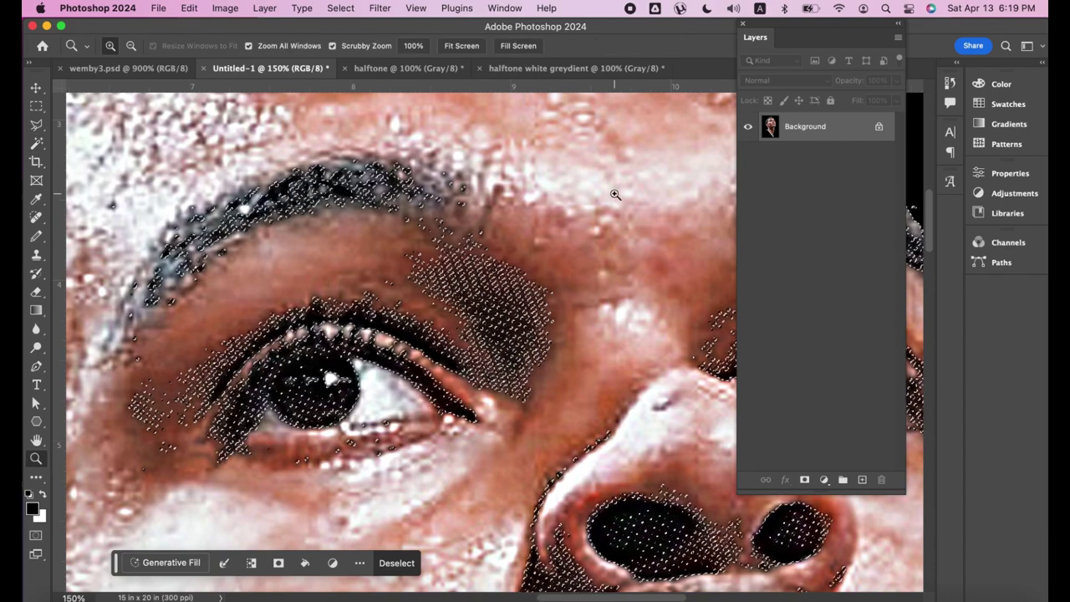
pyautogui.moveTo(631, 152); pyautogui.dragTo(551, 255)
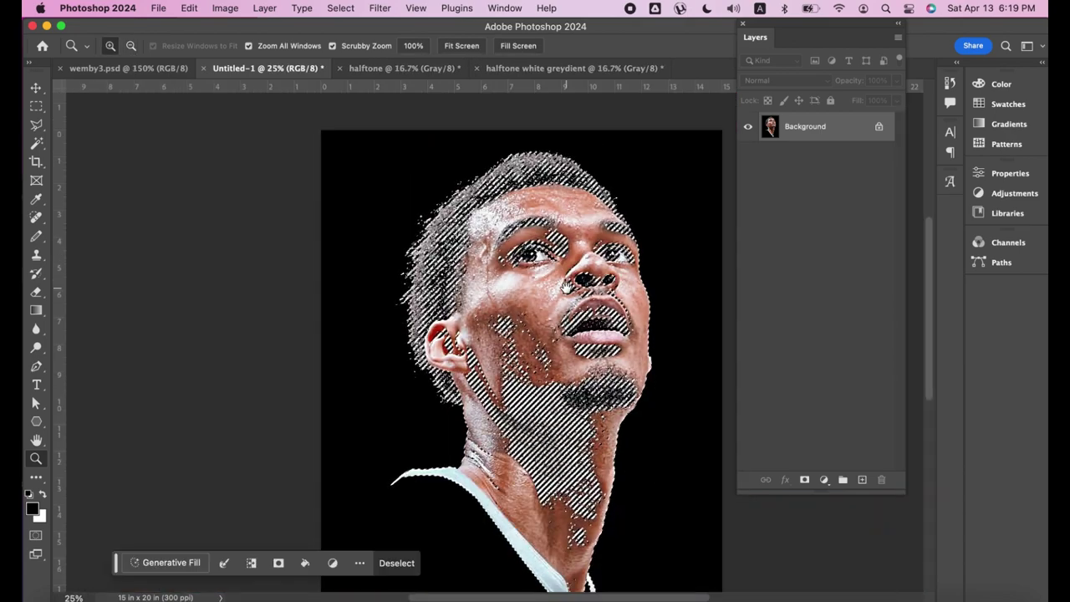
pyautogui.moveTo(552, 255); pyautogui.dragTo(512, 235)
pyautogui.press('w')
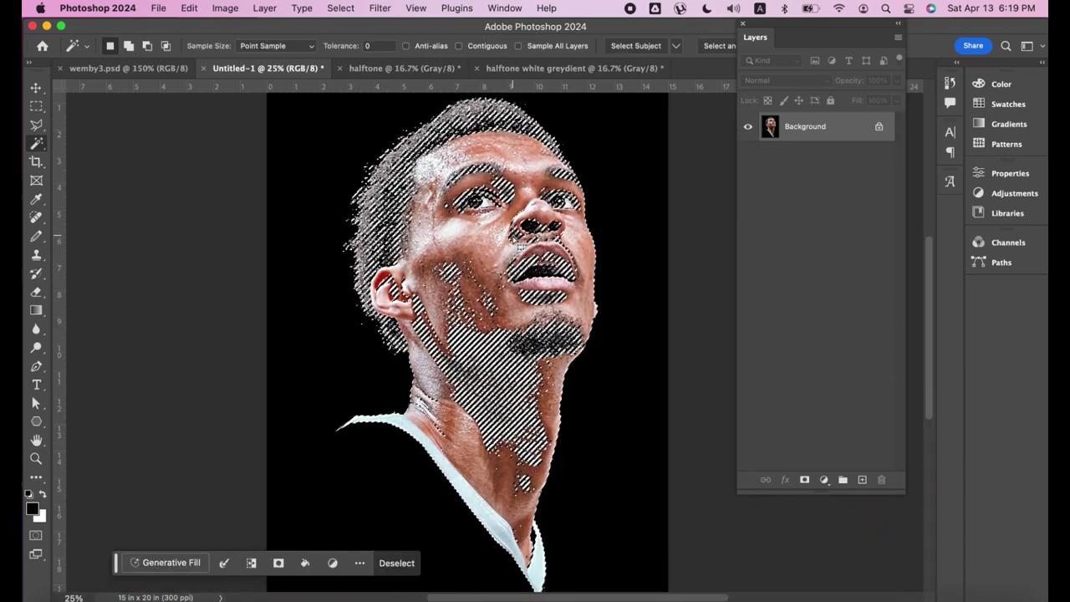
pyautogui.rightClick(512, 235)
pyautogui.click(559, 470)
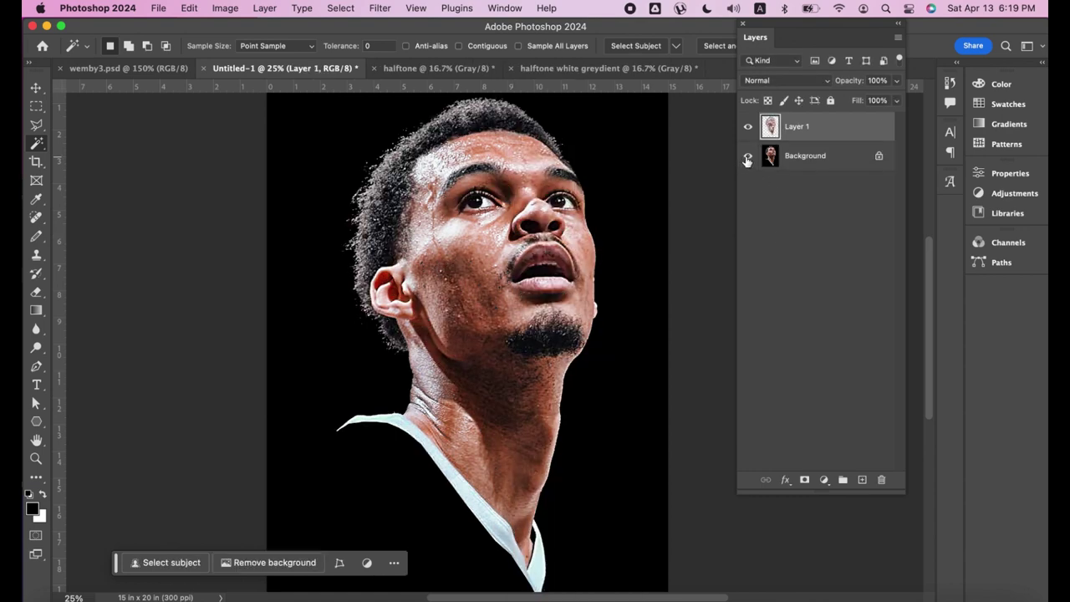
# - Hide the Background, add an empty Layer 2, and set the foreground to grey #747272
pyautogui.click(749, 157)
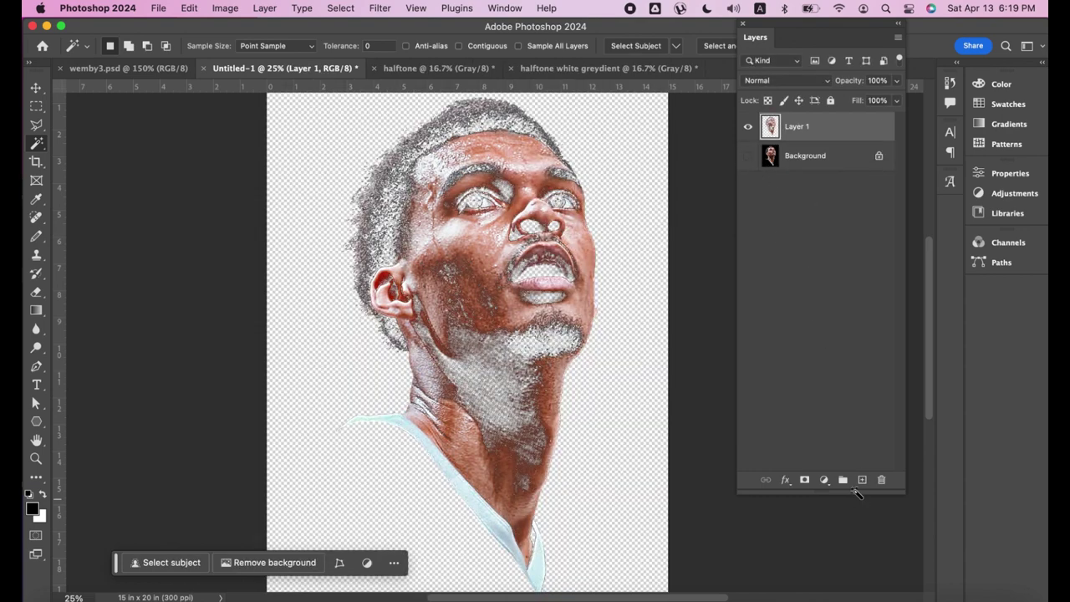
pyautogui.hotkey('alt', '[')
pyautogui.click(862, 479)
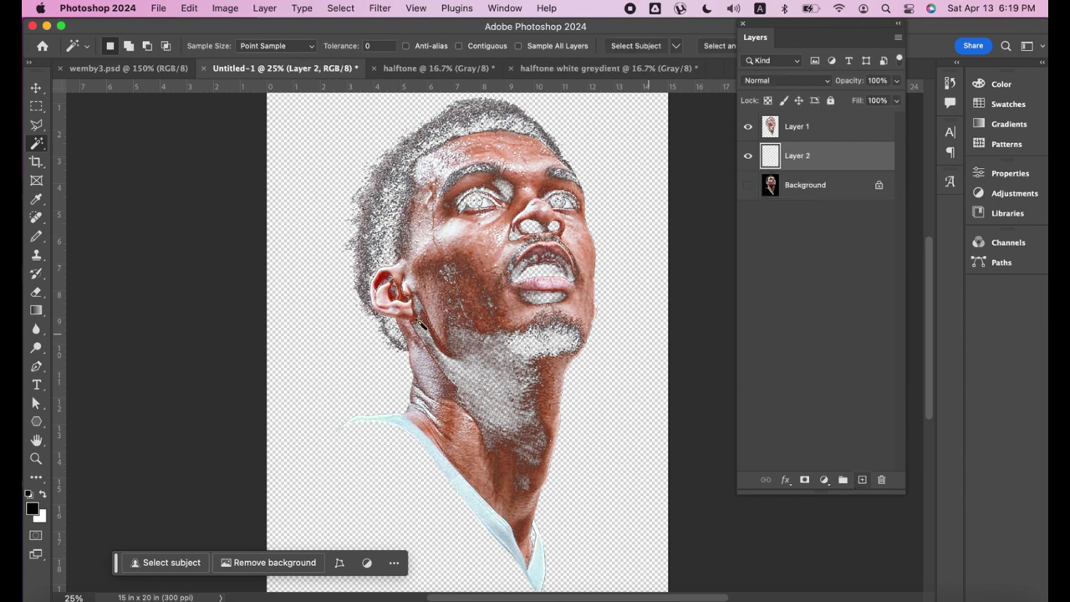
pyautogui.click(32, 512)
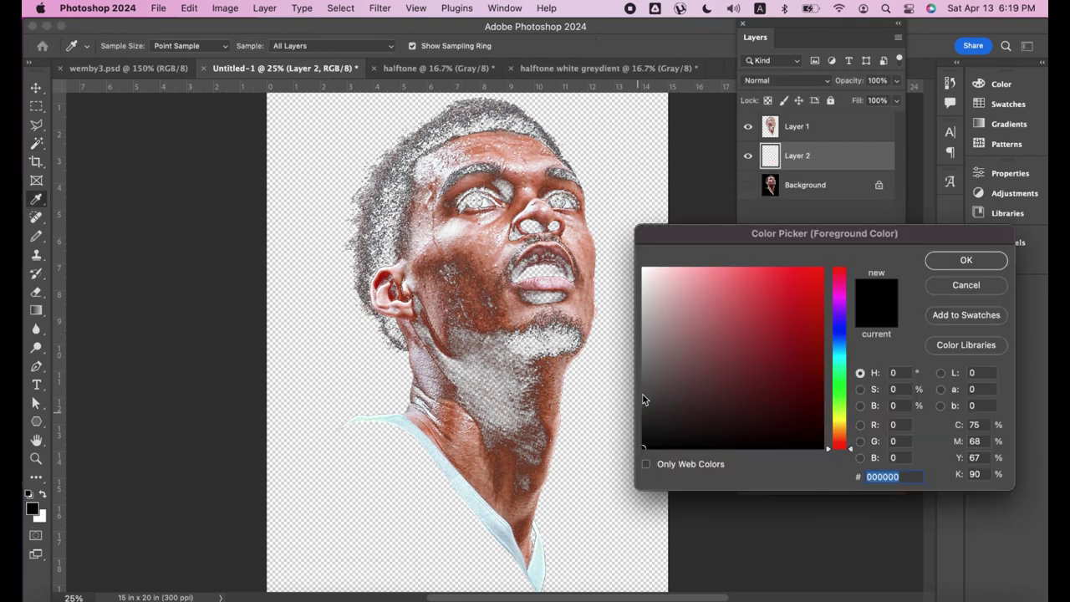
pyautogui.click(966, 260)
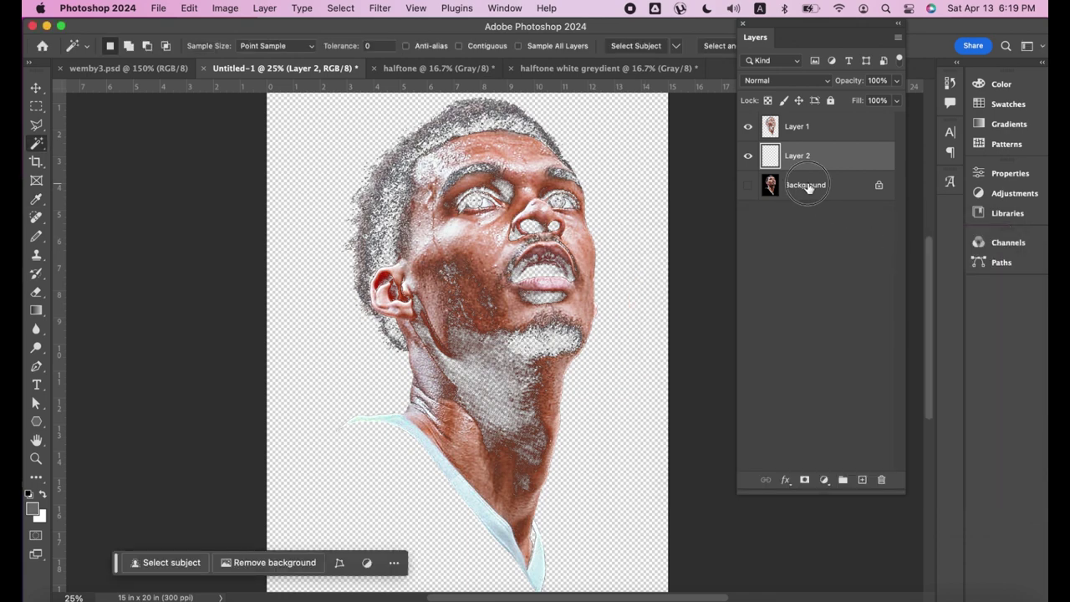
# - Add a black-filled Layer 3 above the Background, checking it against the hidden Background
pyautogui.hotkey('alt', '[')
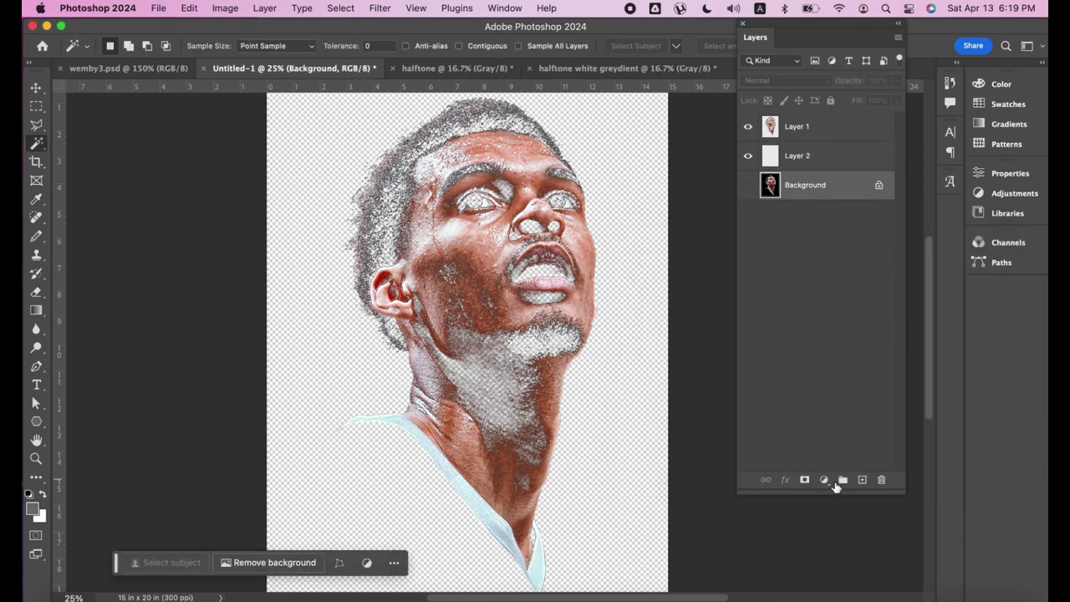
pyautogui.click(861, 479)
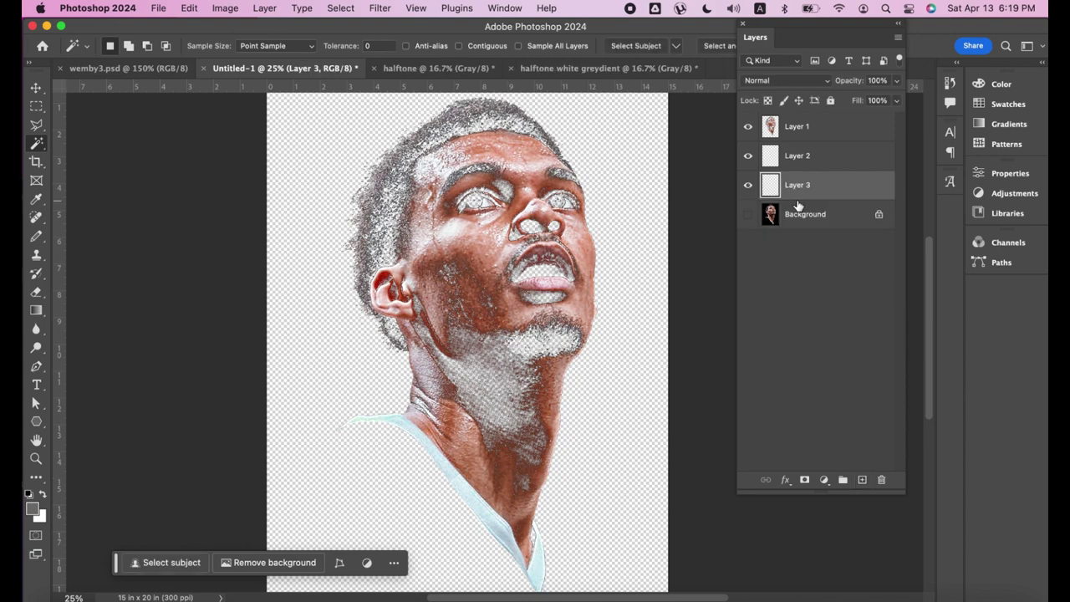
pyautogui.hotkey('alt', 'BackSpace')
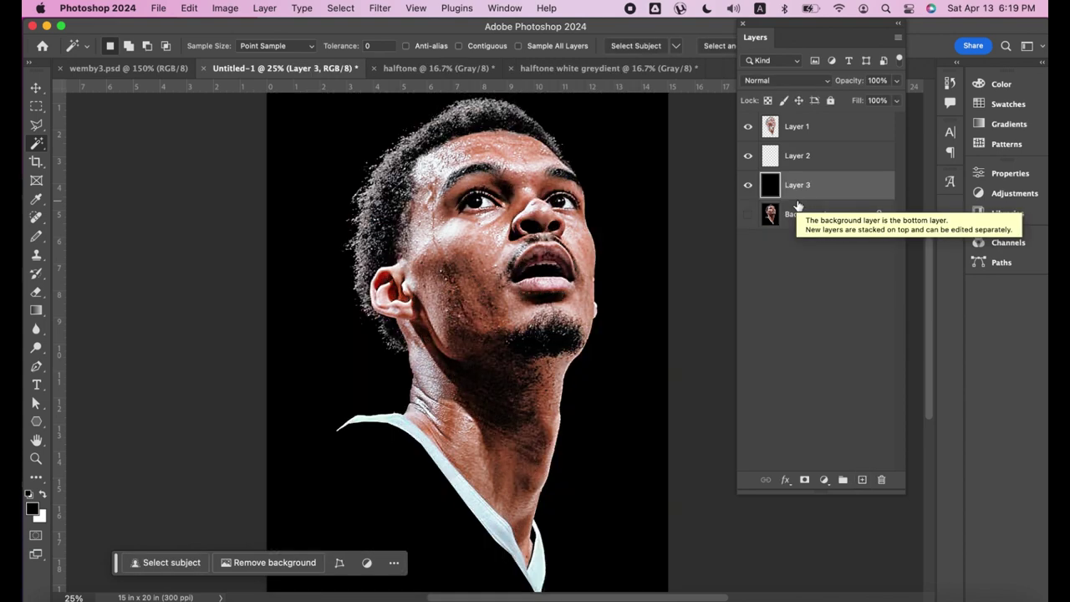
pyautogui.click(749, 215)
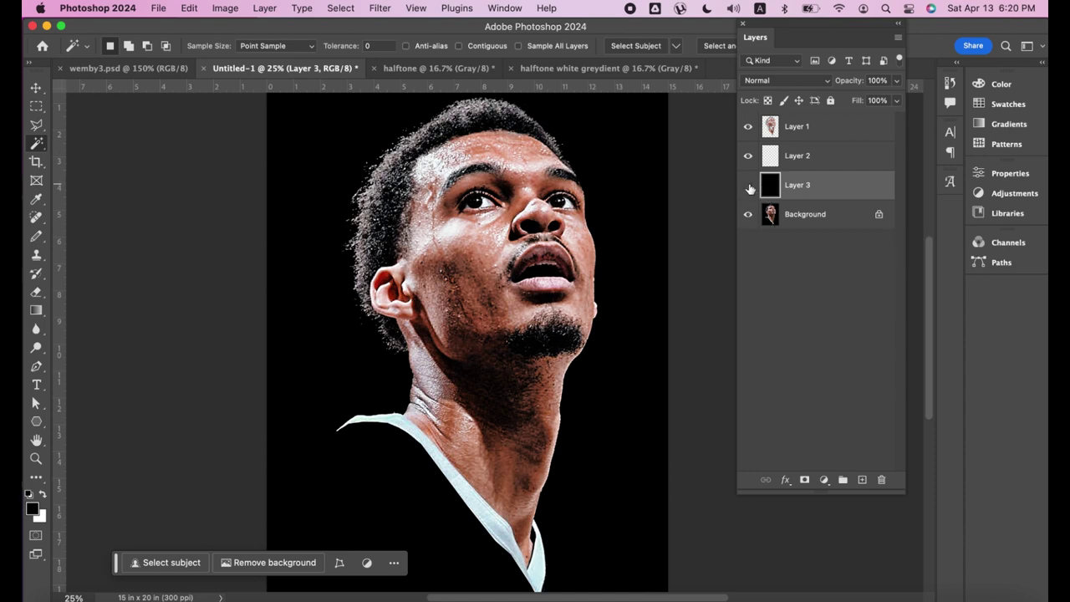
pyautogui.click(749, 185)
pyautogui.click(749, 185)
pyautogui.click(749, 185)
pyautogui.click(749, 185)
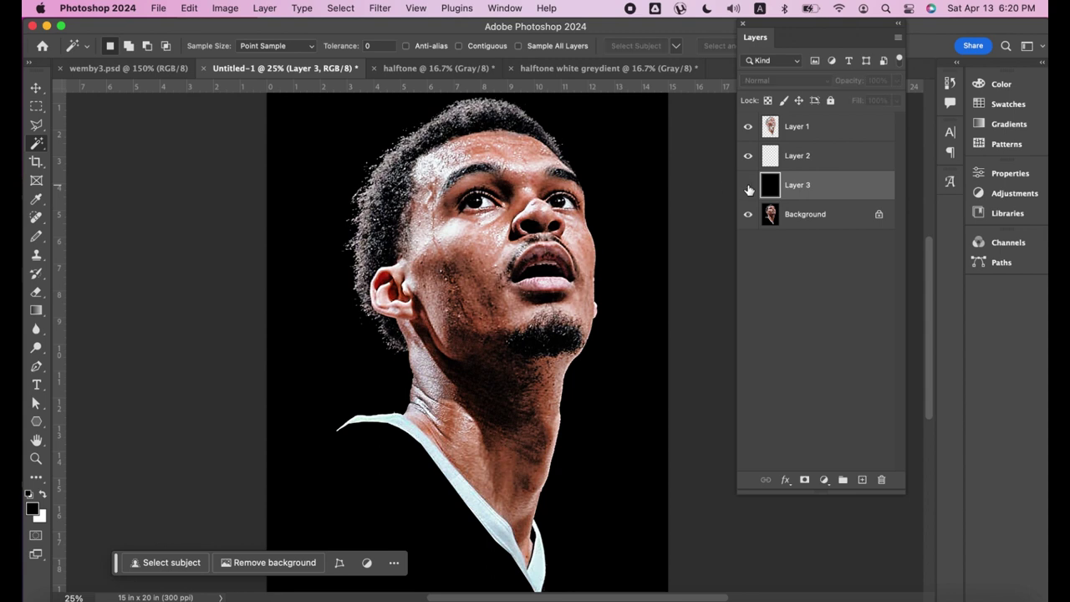
pyautogui.click(749, 185)
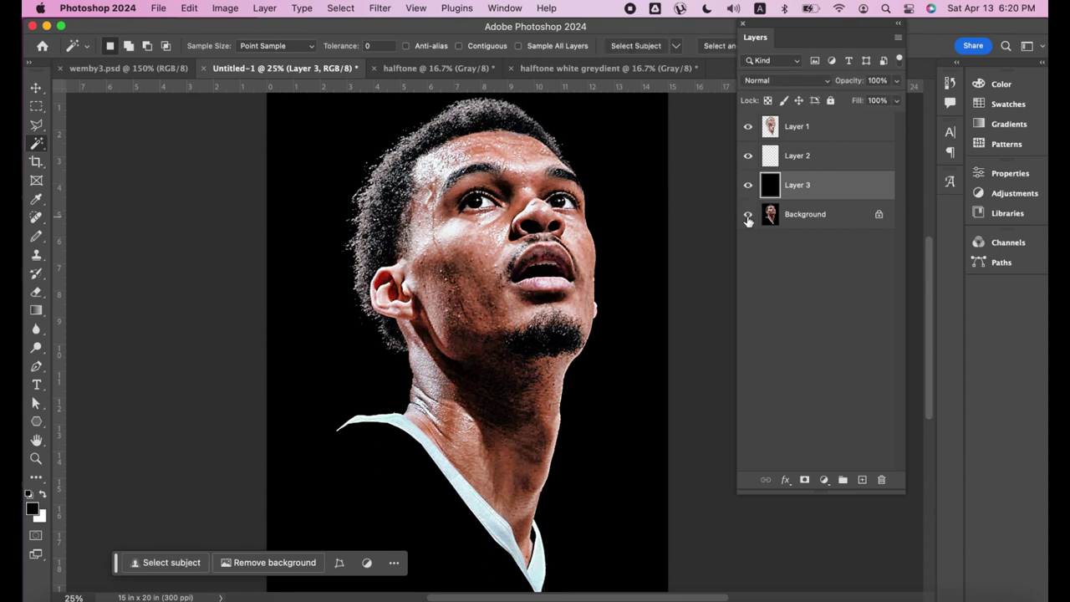
pyautogui.click(749, 215)
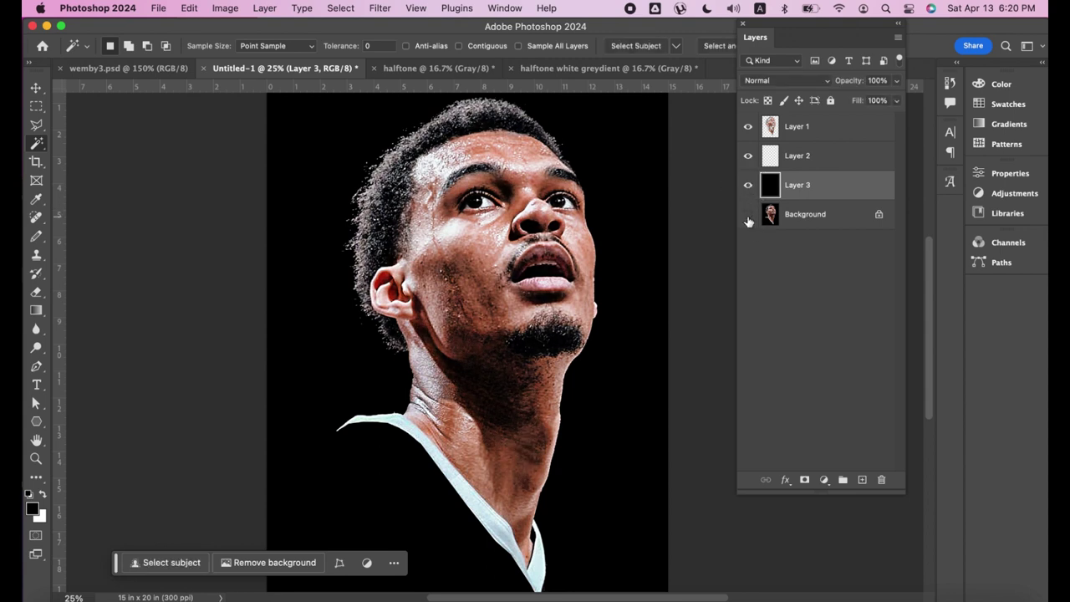
# - Select Layer 2, toggle the portrait's visibility to check the backdrop, and browse recent files
pyautogui.click(790, 154)
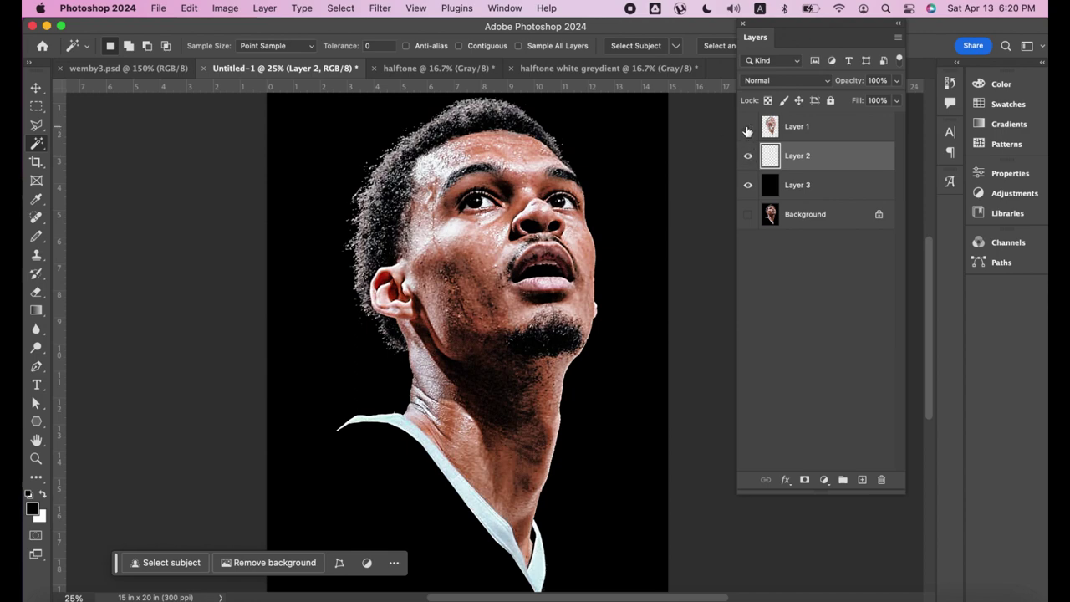
pyautogui.click(748, 127)
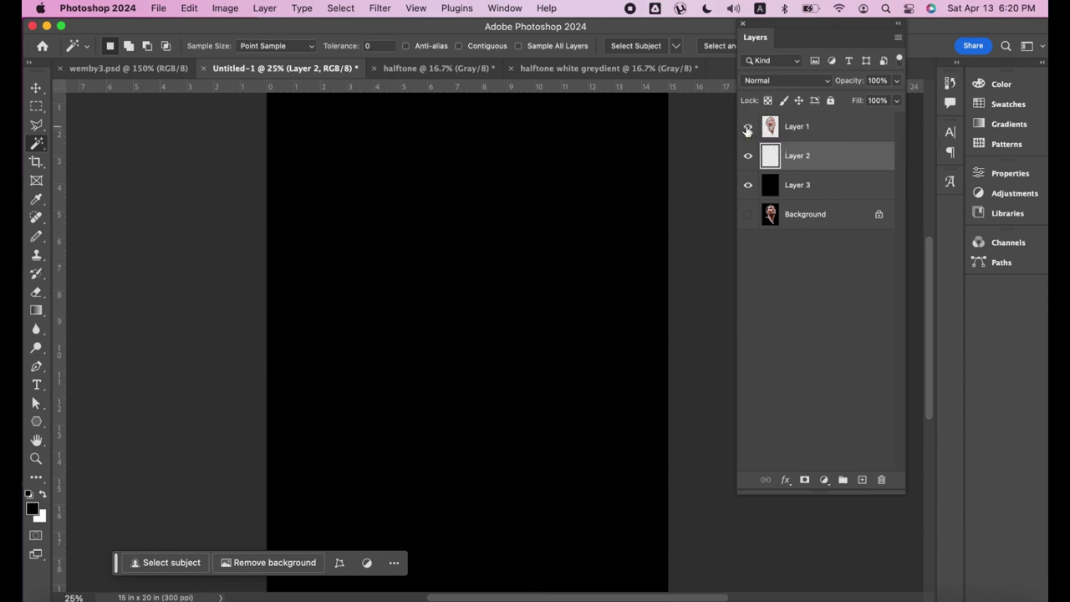
pyautogui.click(748, 127)
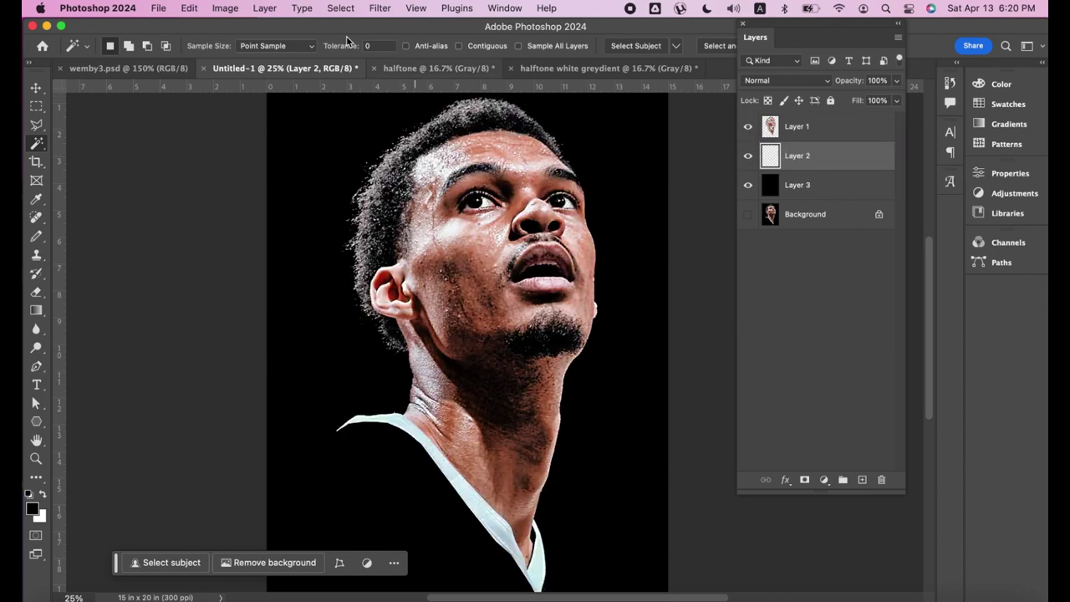
pyautogui.click(158, 7)
pyautogui.moveTo(185, 78)
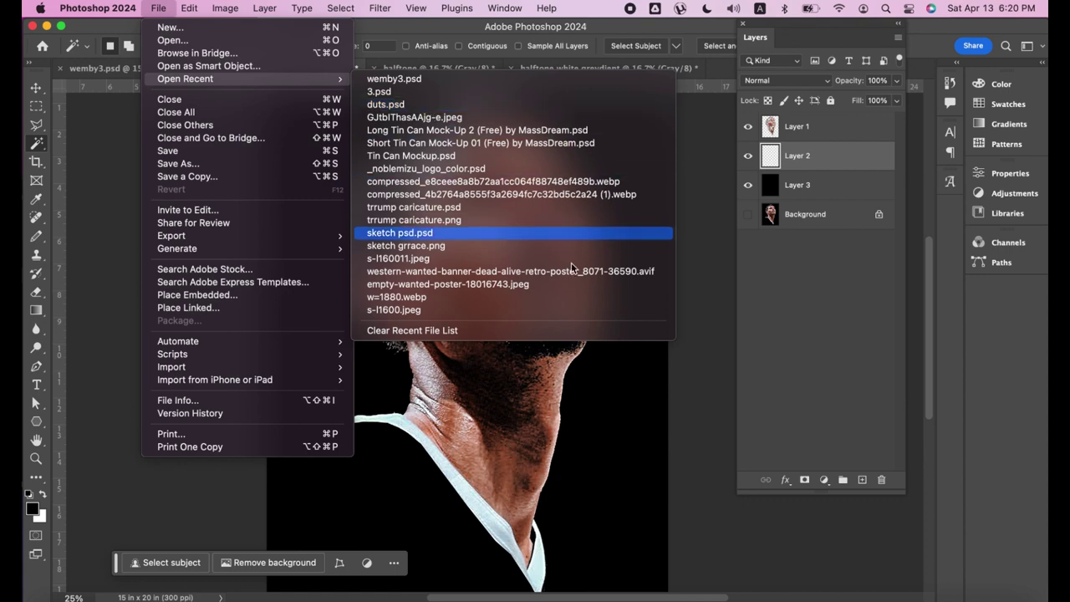
pyautogui.click(732, 340)
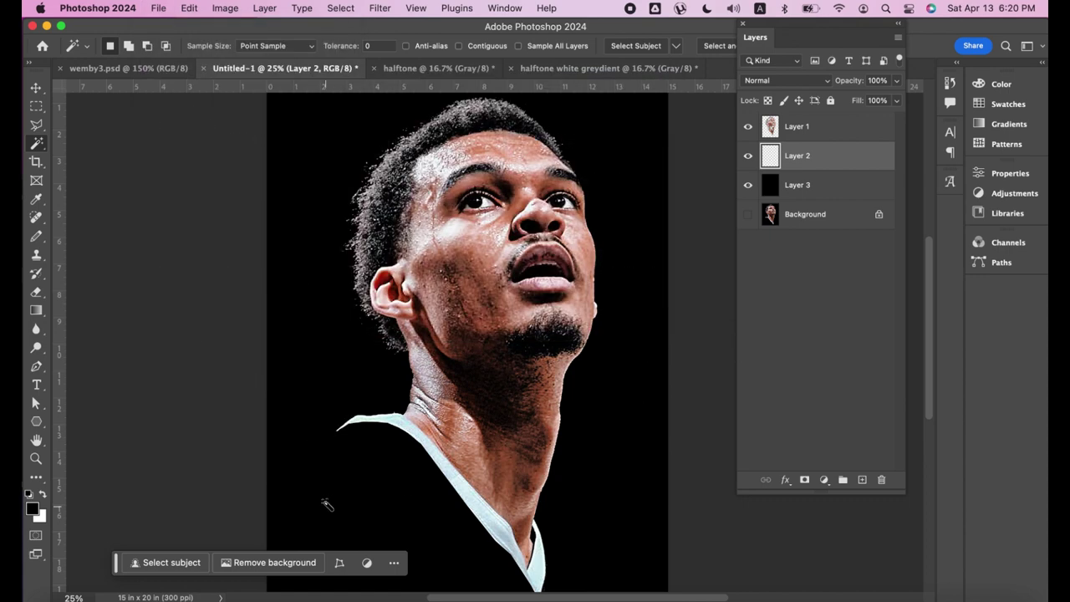
# - Open black tee mockup.psd from Finder with Adobe Photoshop 2024
pyautogui.click(17, 585)
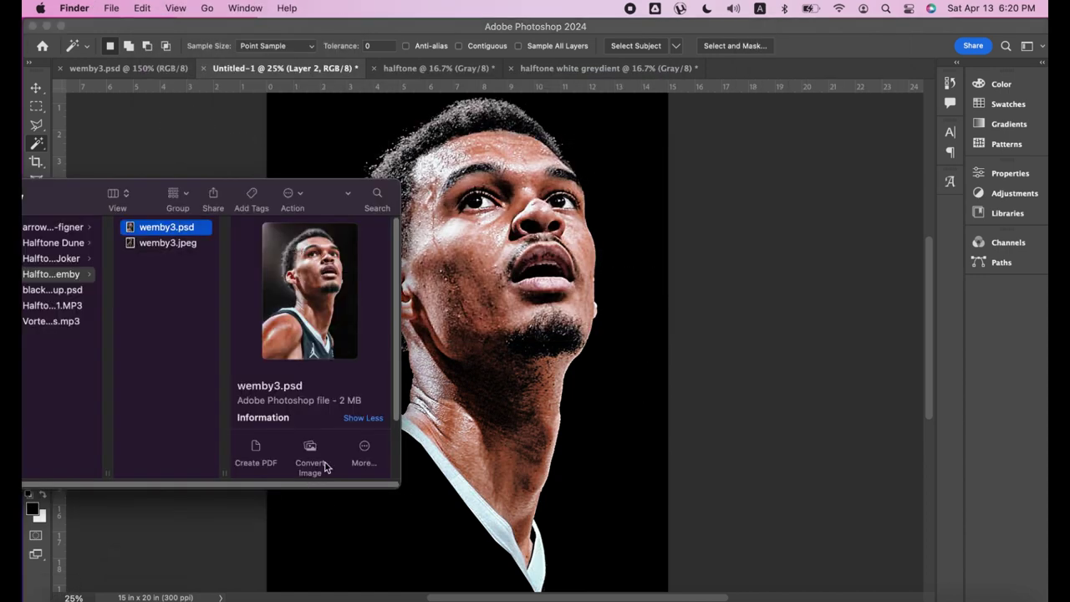
pyautogui.moveTo(72, 197); pyautogui.dragTo(340, 177)
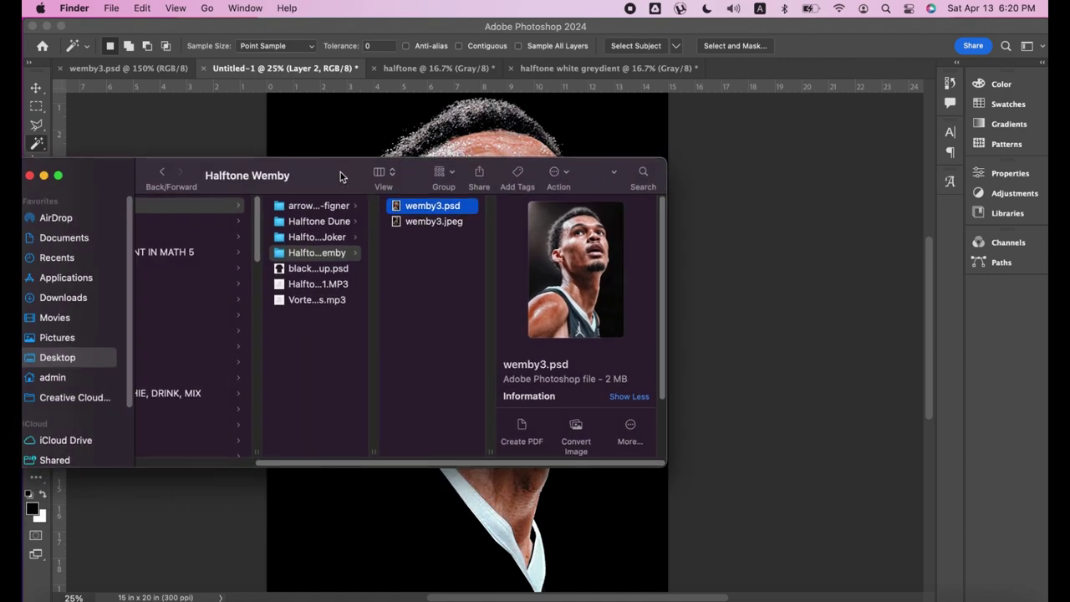
pyautogui.click(311, 269)
pyautogui.rightClick(311, 269)
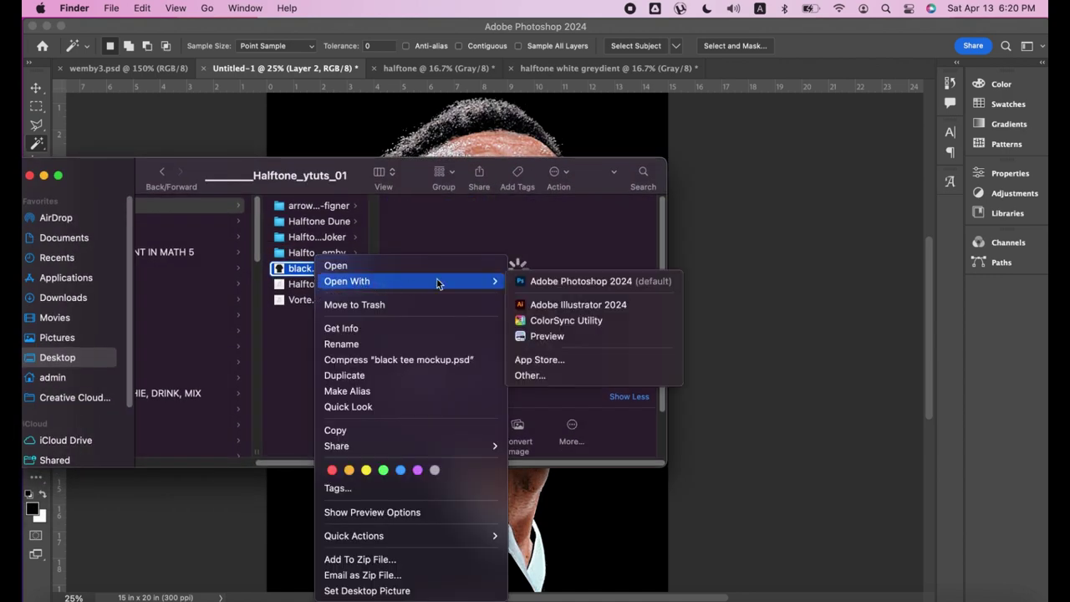
pyautogui.click(577, 281)
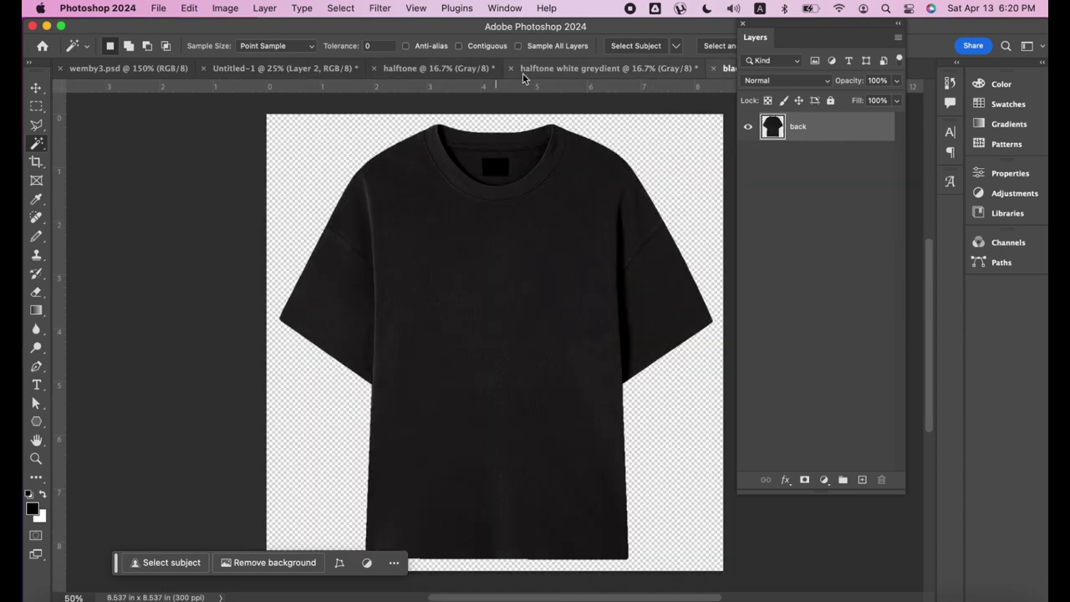
# - Move the T-shirt 'back' layer into Untitled-1 and hide the black Layer 3
pyautogui.click(298, 70)
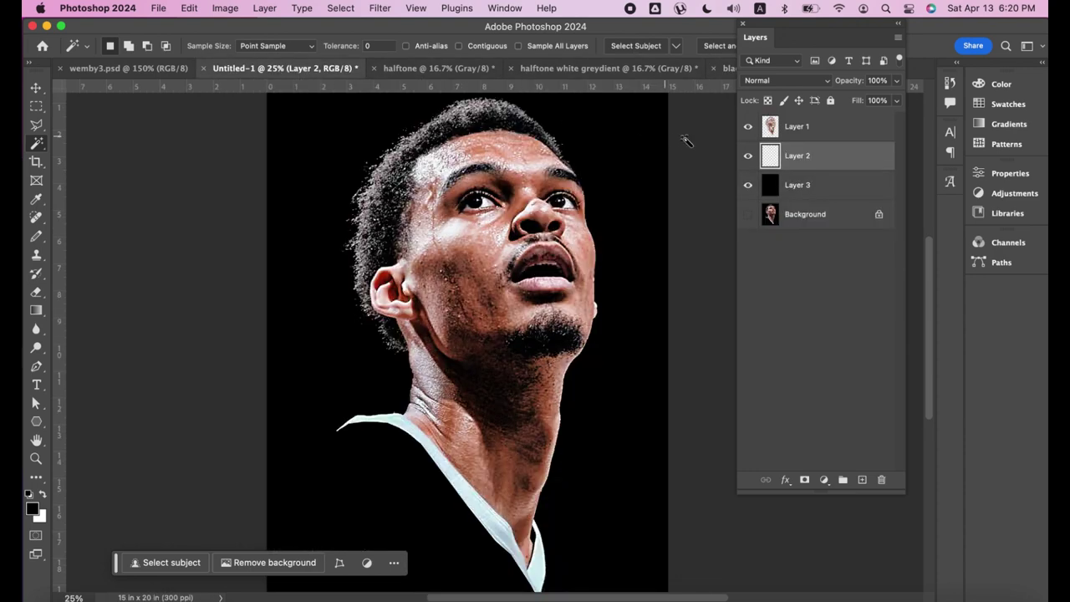
pyautogui.click(724, 70)
pyautogui.press('v')
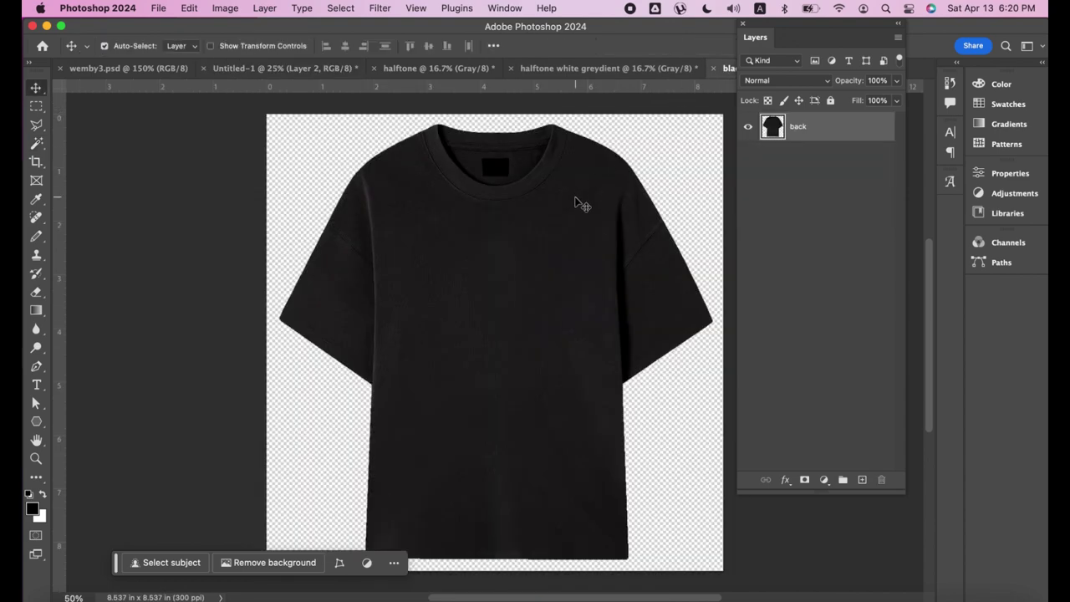
pyautogui.click(430, 138)
pyautogui.moveTo(430, 138)
pyautogui.mouseDown()
pyautogui.moveTo(318, 76)
pyautogui.moveTo(501, 301)
pyautogui.mouseUp()
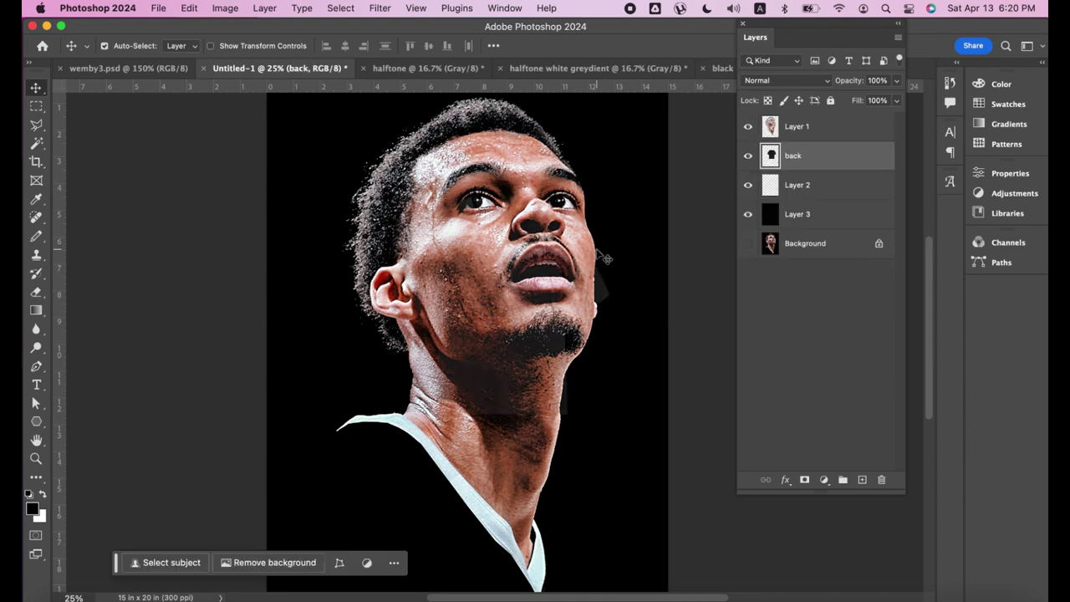
pyautogui.click(748, 214)
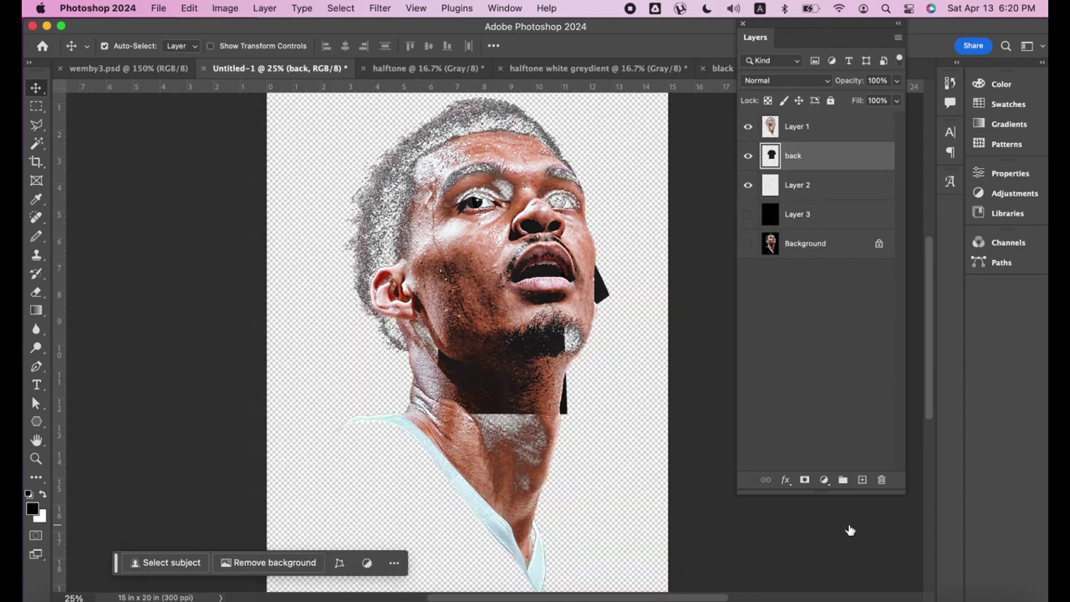
# - Add Layer 4 filled with grey #726f6f, select 'back', and hide portrait Layer 1
pyautogui.click(862, 480)
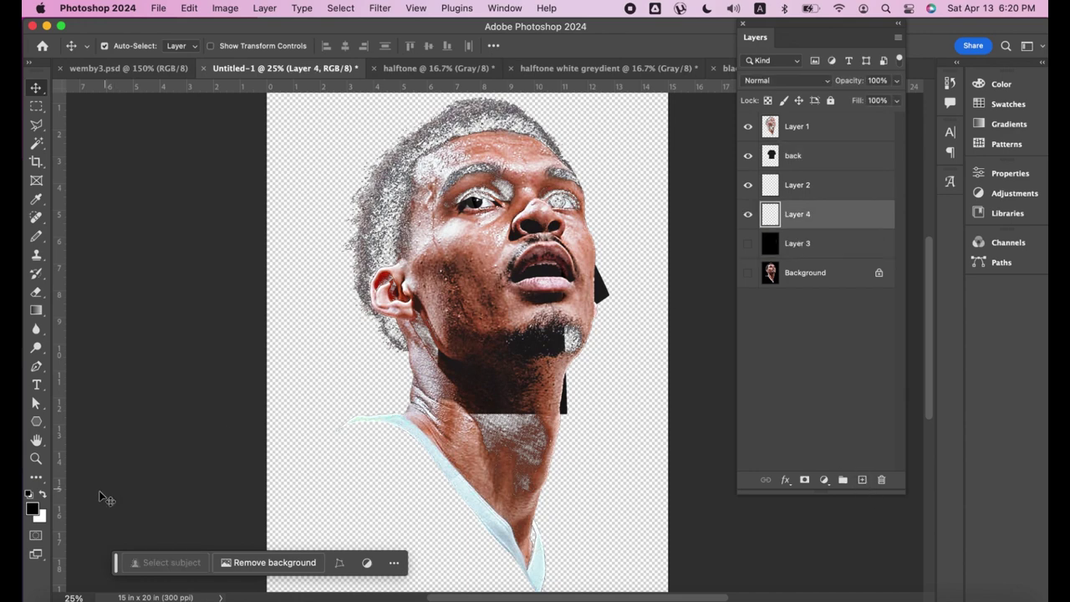
pyautogui.click(36, 511)
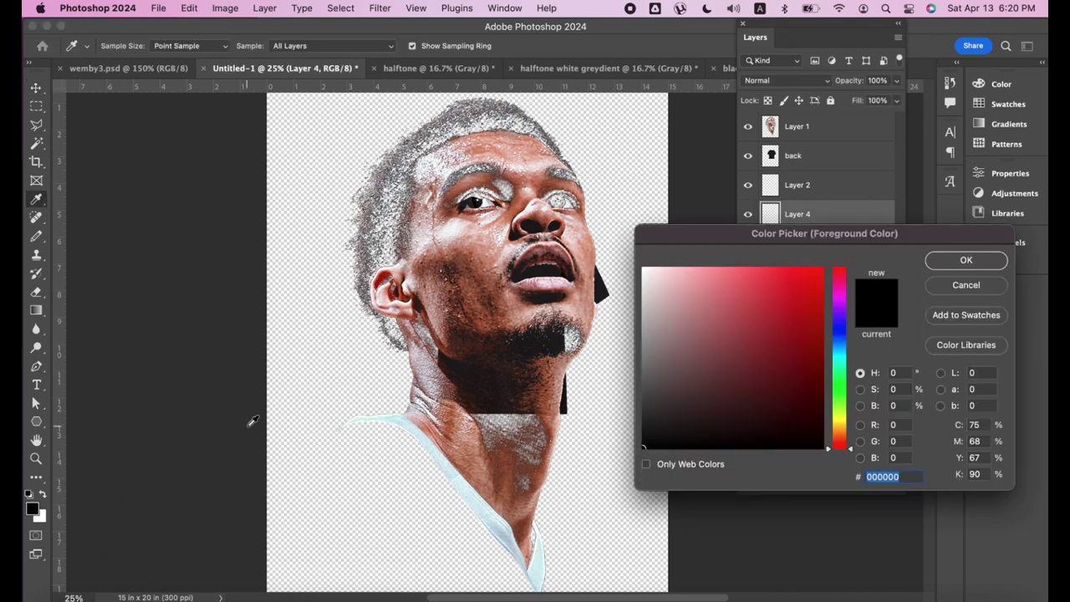
pyautogui.click(646, 368)
pyautogui.click(961, 260)
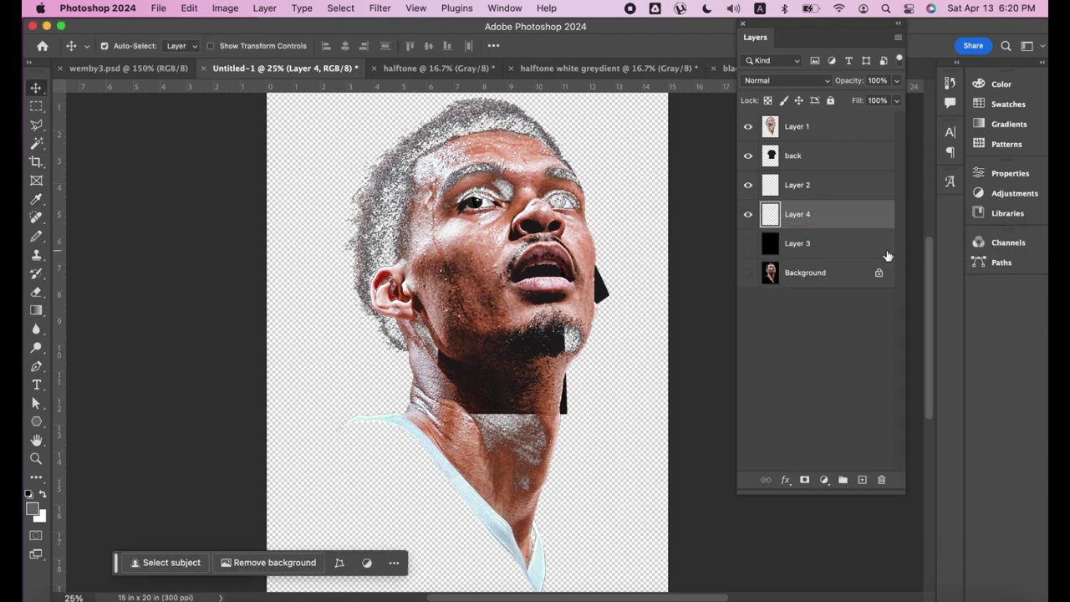
pyautogui.hotkey('alt', 'BackSpace')
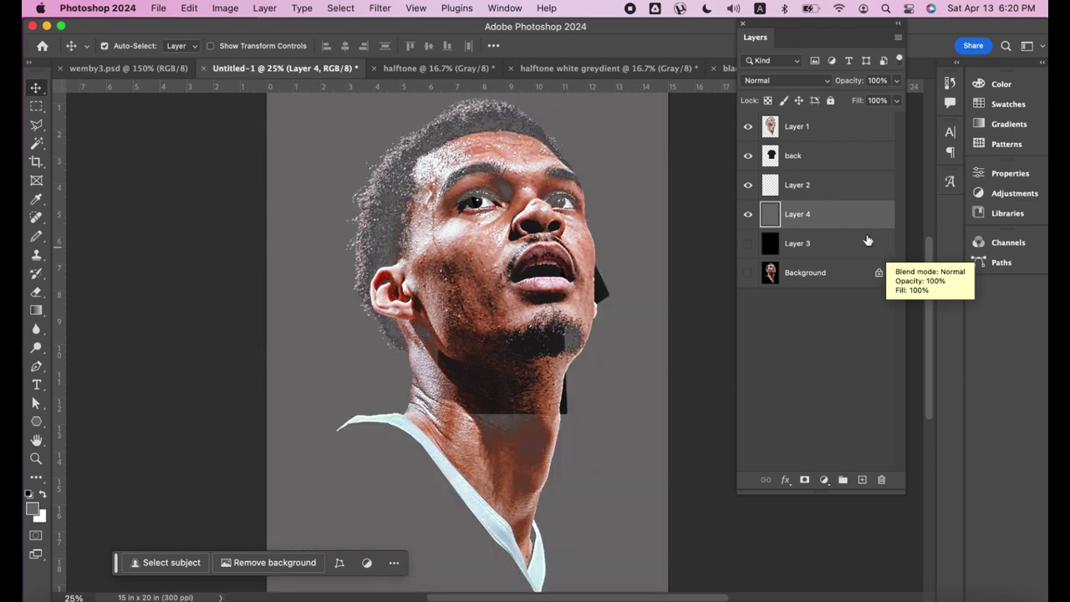
pyautogui.click(824, 161)
pyautogui.click(748, 126)
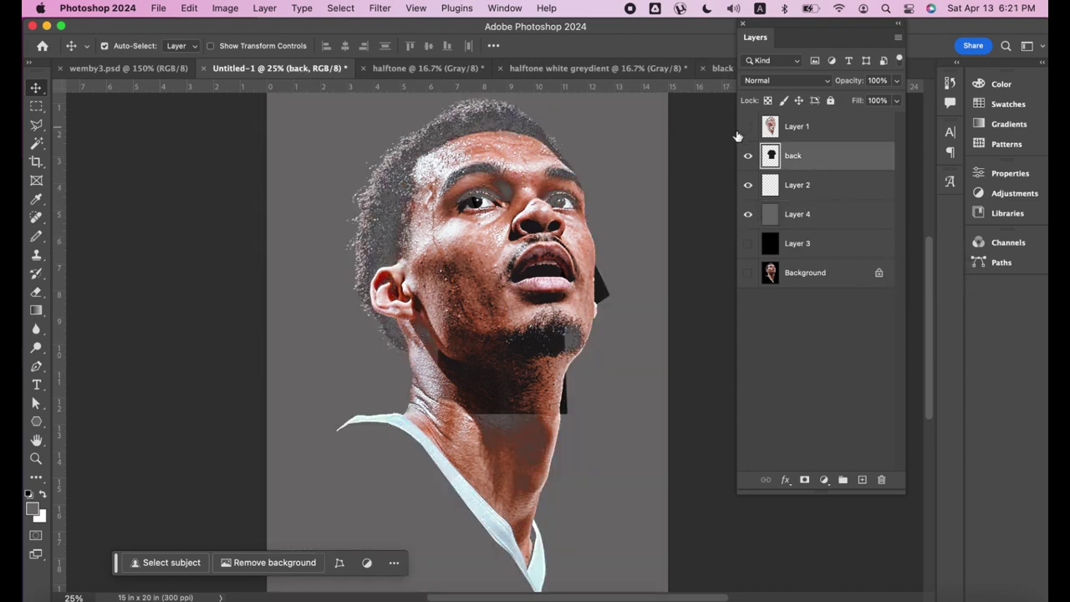
# - Free-transform the T-shirt to about 184% and centre it slightly lower on the canvas
pyautogui.press('z')
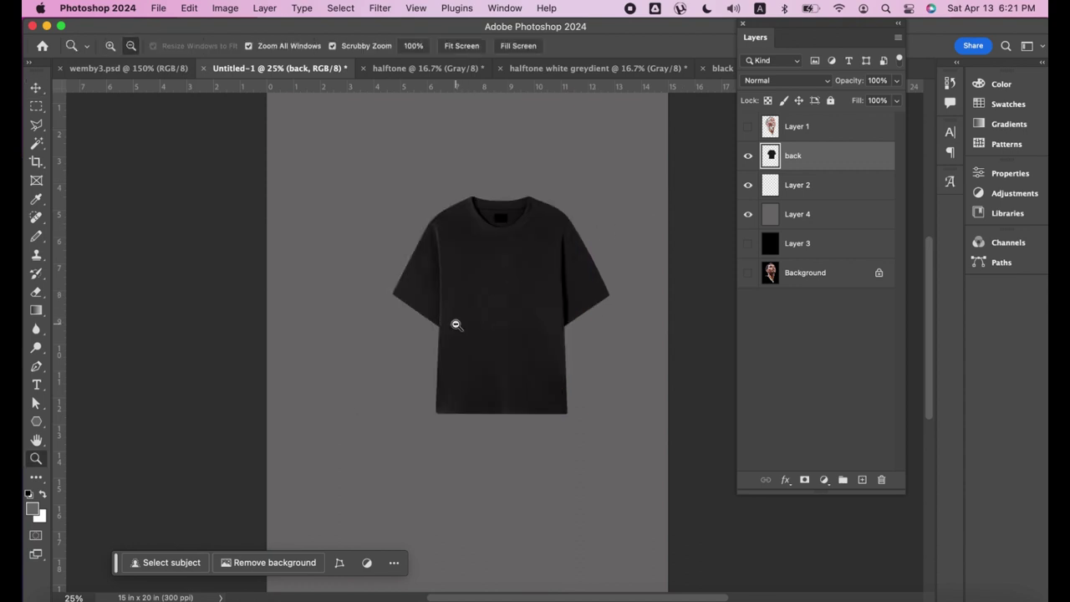
pyautogui.keyDown('alt'); pyautogui.click(484, 317); pyautogui.keyUp('alt')
pyautogui.press('v')
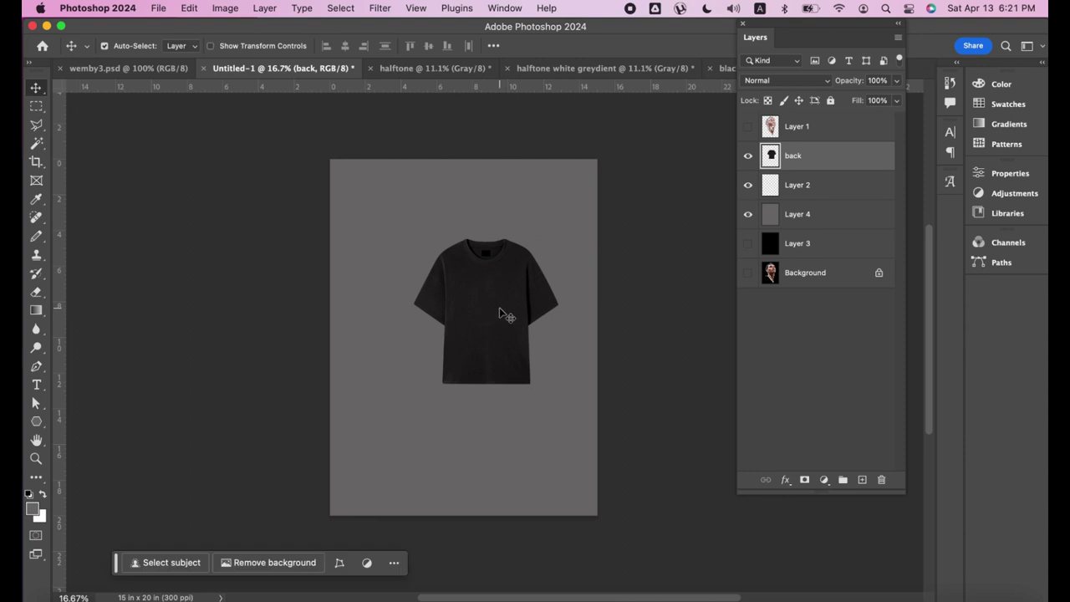
pyautogui.hotkey('ctrl', 't')
pyautogui.moveTo(499, 308); pyautogui.dragTo(494, 313)
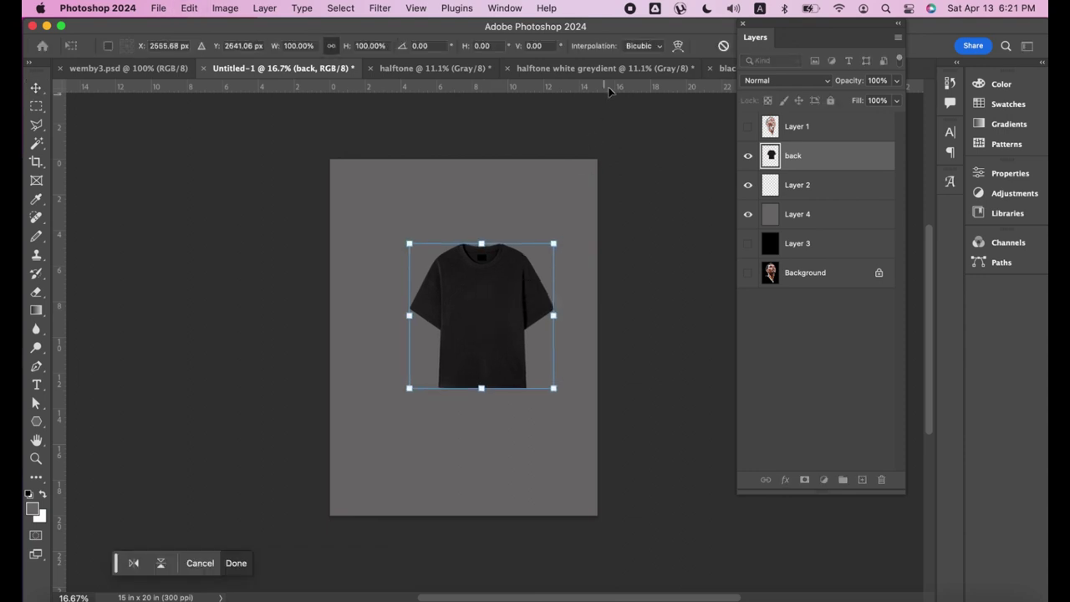
pyautogui.moveTo(477, 351); pyautogui.dragTo(466, 355)
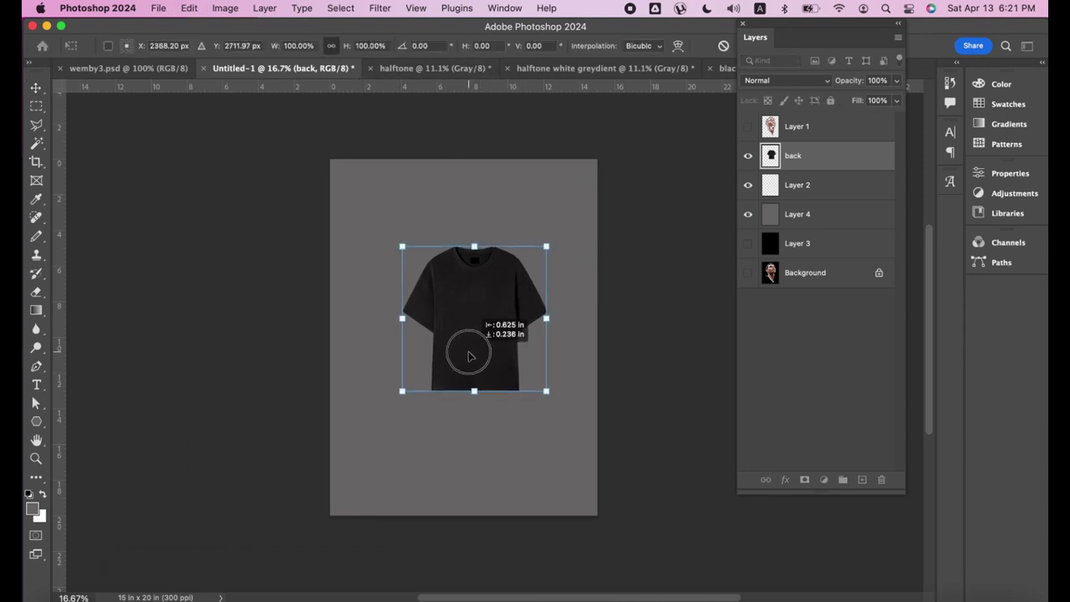
pyautogui.moveTo(543, 392); pyautogui.dragTo(606, 458)
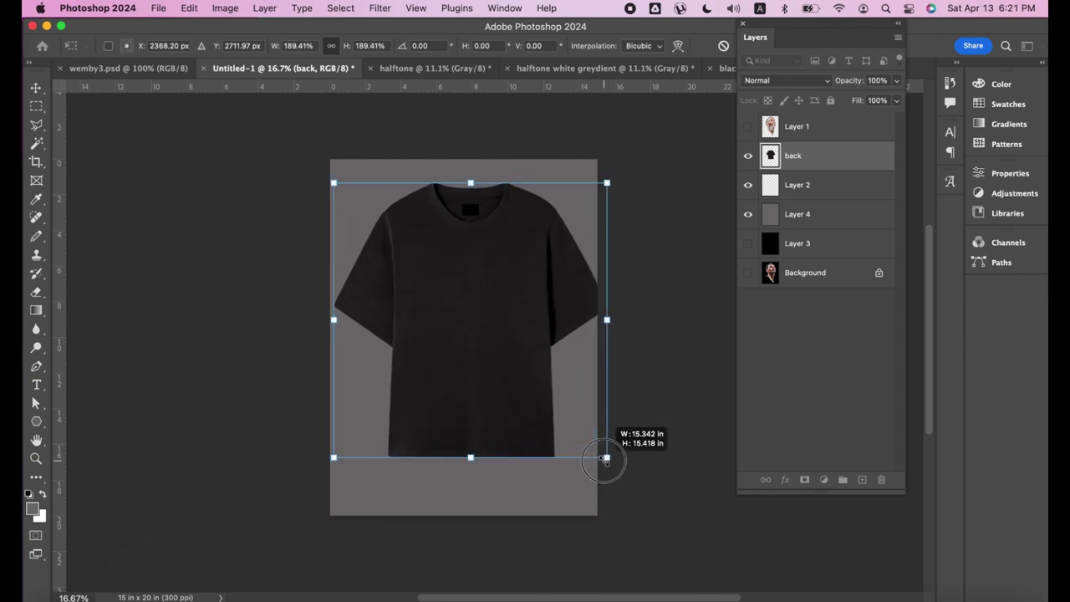
pyautogui.moveTo(606, 458); pyautogui.dragTo(602, 454)
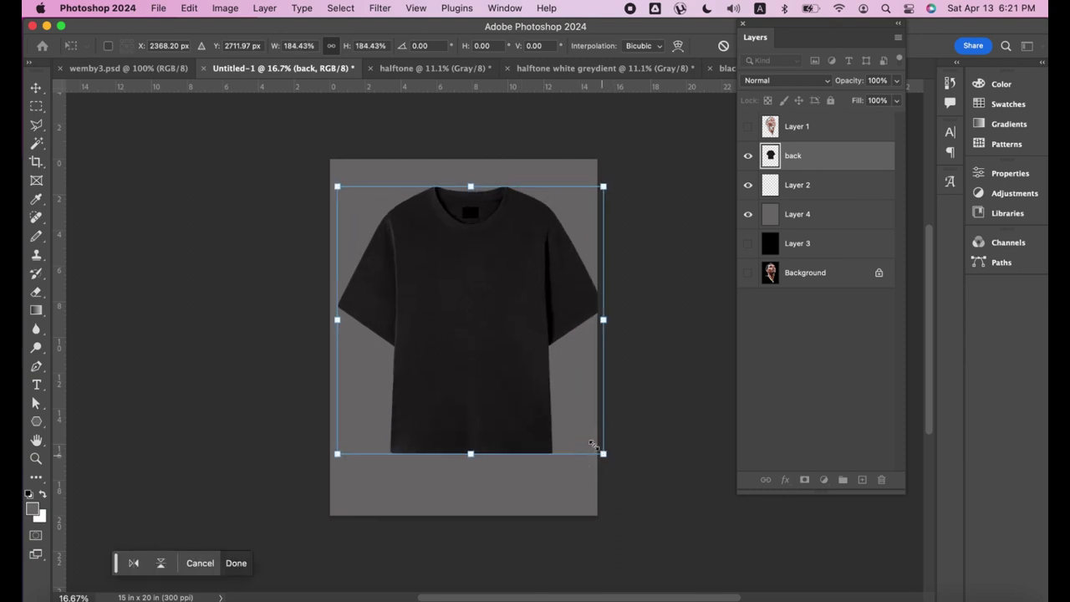
pyautogui.moveTo(516, 392); pyautogui.dragTo(509, 395)
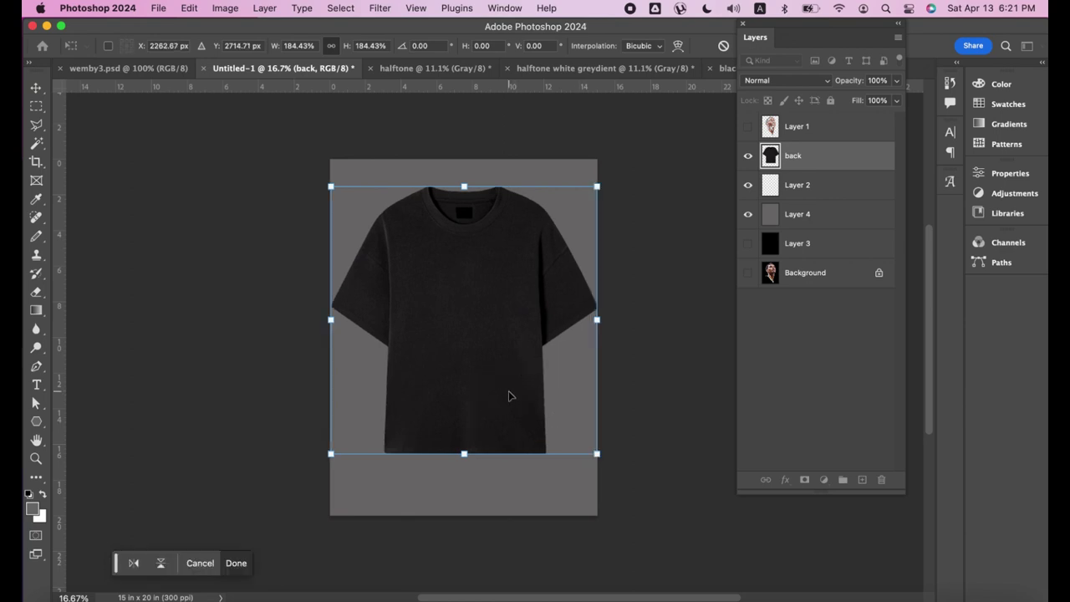
pyautogui.press('Return')
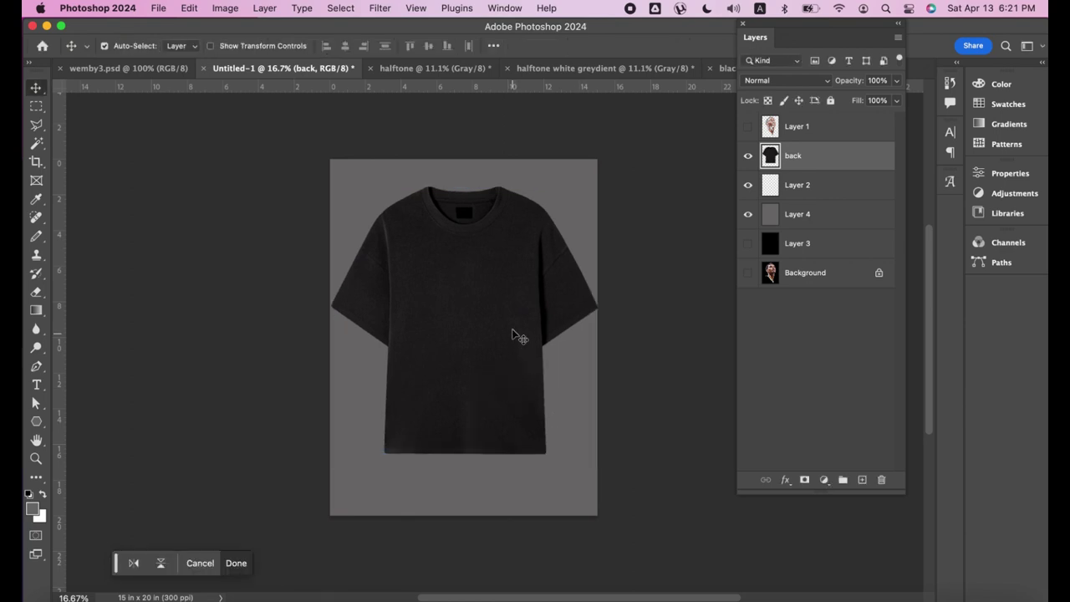
pyautogui.click(511, 329)
pyautogui.moveTo(511, 331); pyautogui.dragTo(510, 346)
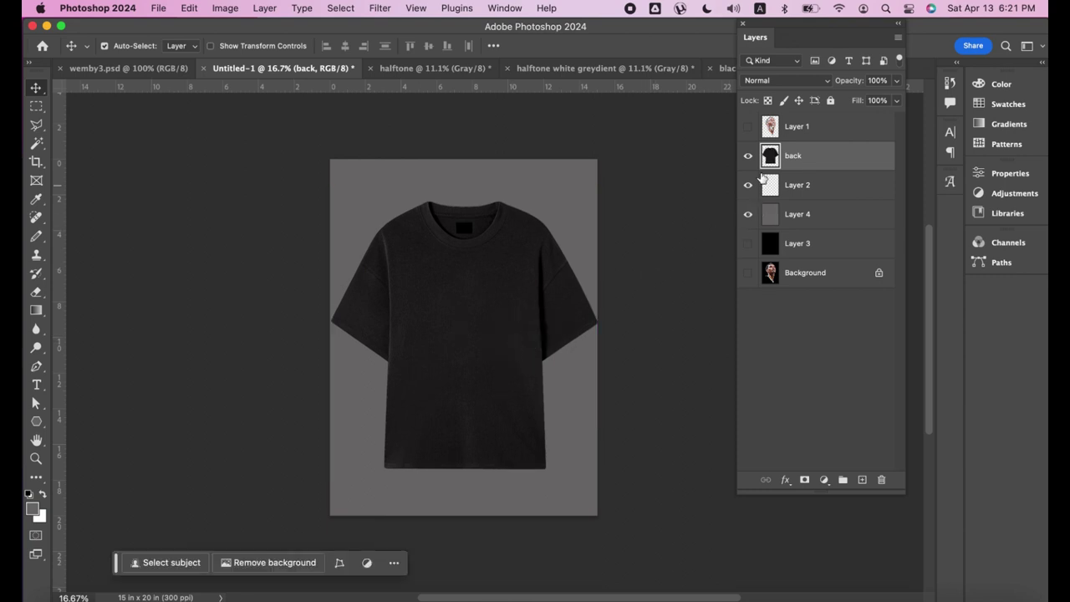
# - Rename the portrait layer Layer 1 to 'dtf actual'
pyautogui.click(793, 130)
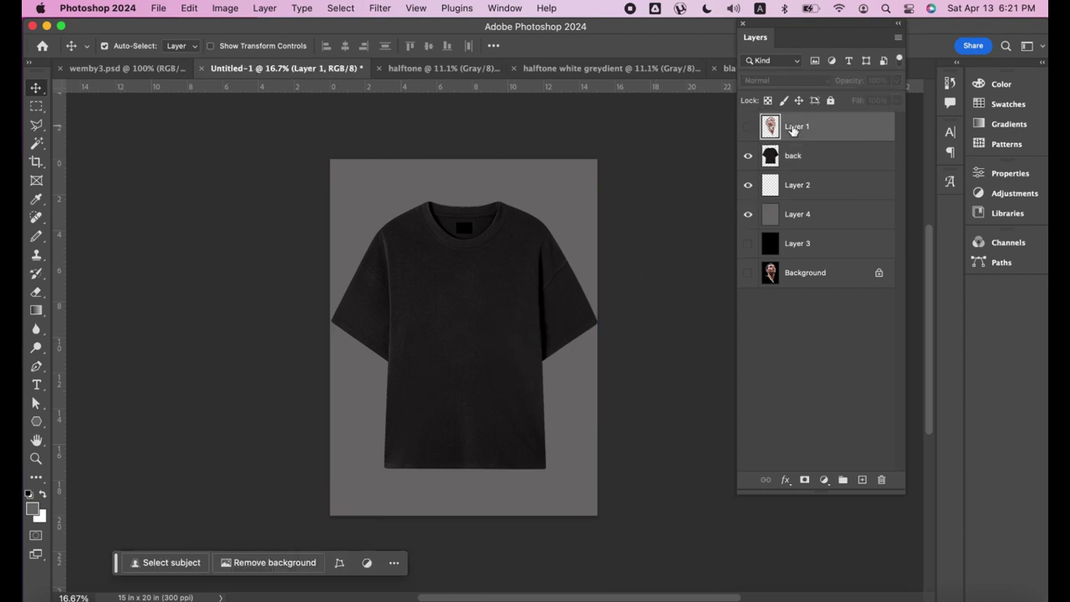
pyautogui.doubleClick(796, 127)
pyautogui.write('dtf actual')
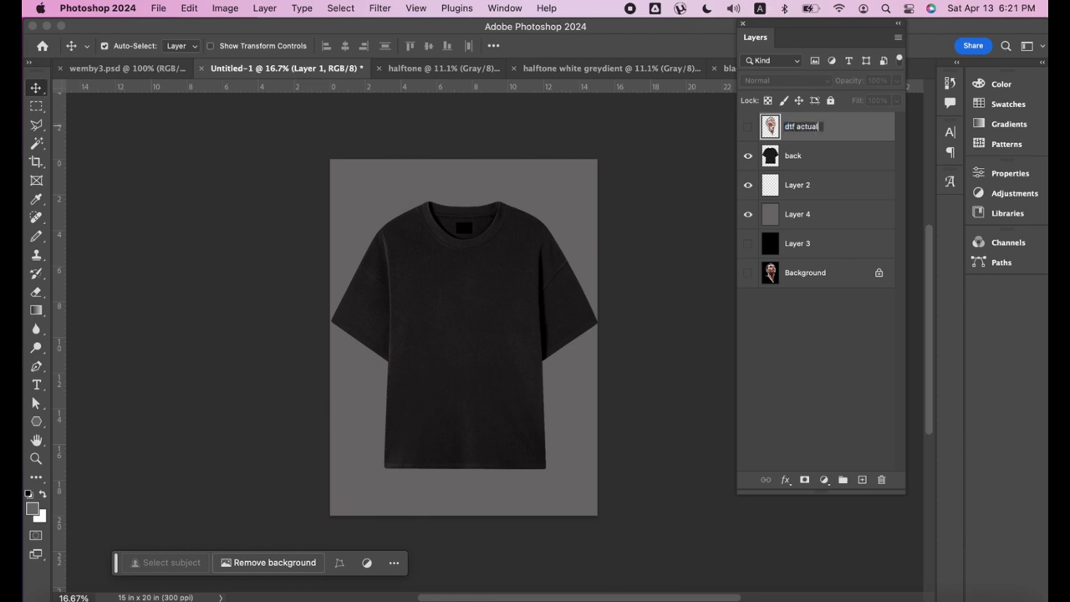
pyautogui.press('Return')
# - Duplicate 'dtf actual', rename the copy 'mockup', and make it visible
pyautogui.moveTo(850, 132); pyautogui.dragTo(862, 479)
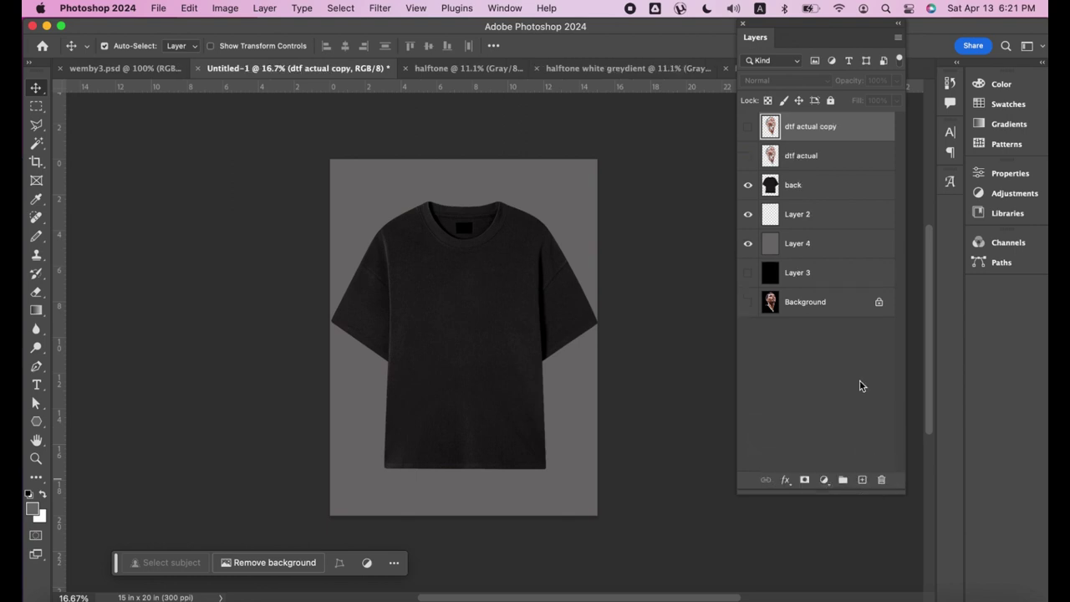
pyautogui.doubleClick(800, 128)
pyautogui.write('mocku')
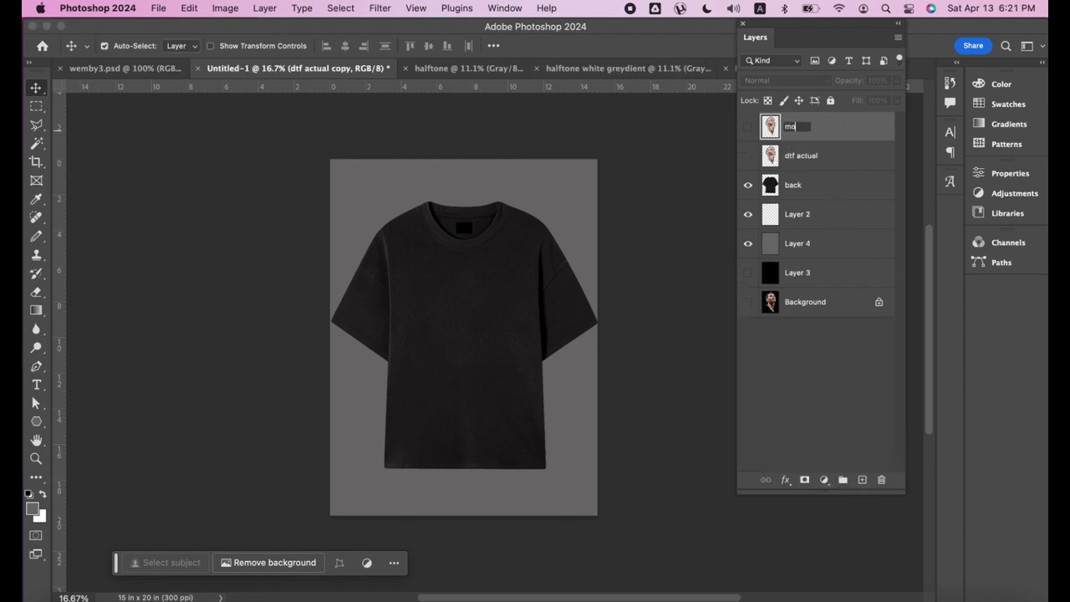
pyautogui.write('p')
pyautogui.press('Return')
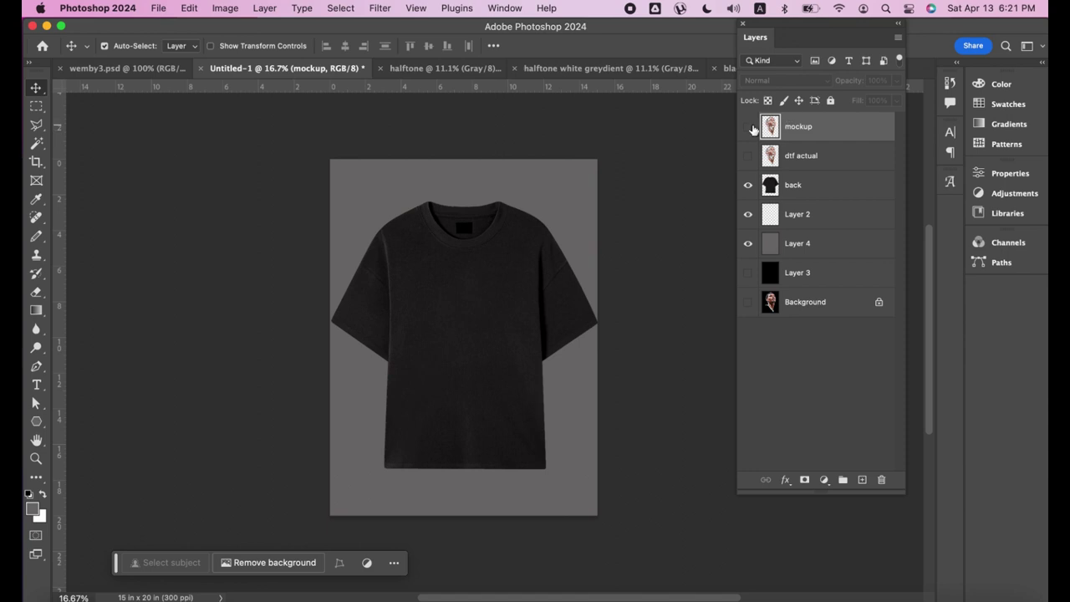
pyautogui.click(748, 126)
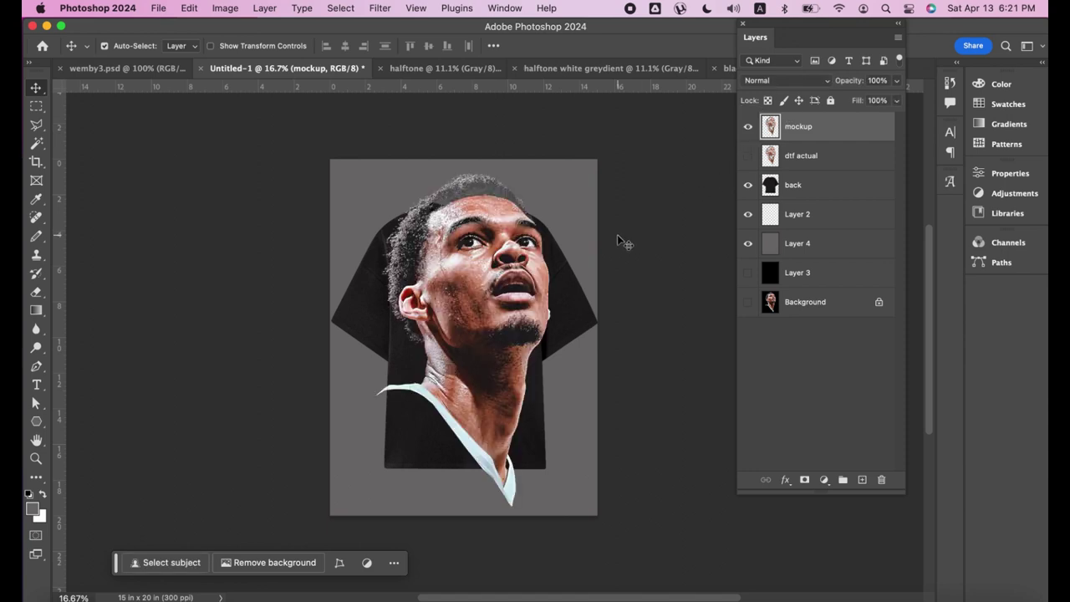
# - Scale the mockup portrait to about 54.71% and move it down onto the shirt's chest
pyautogui.hotkey('ctrl', 't')
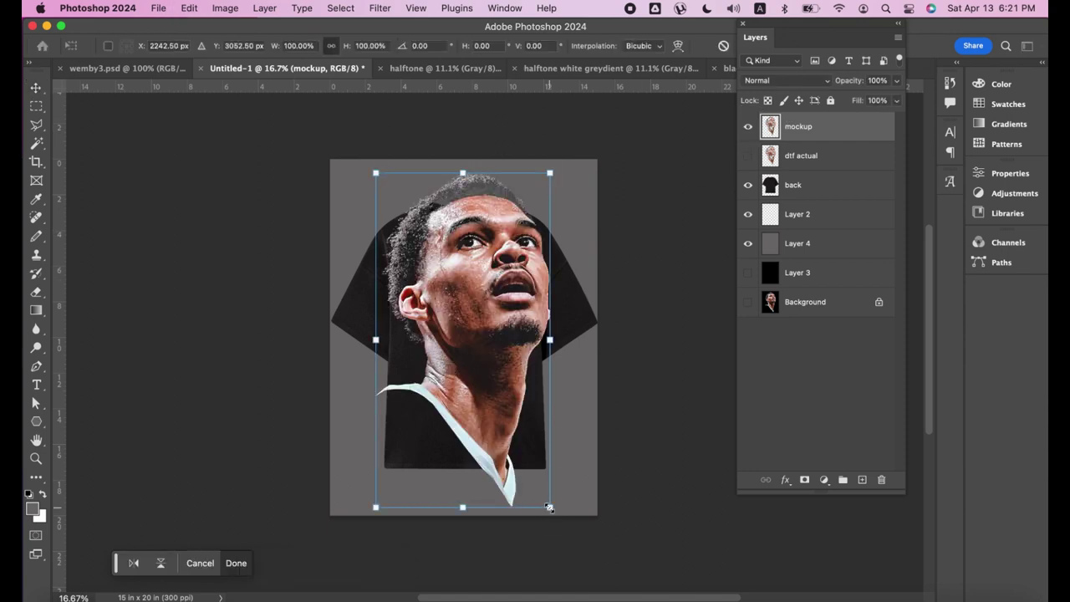
pyautogui.moveTo(548, 507); pyautogui.dragTo(517, 447)
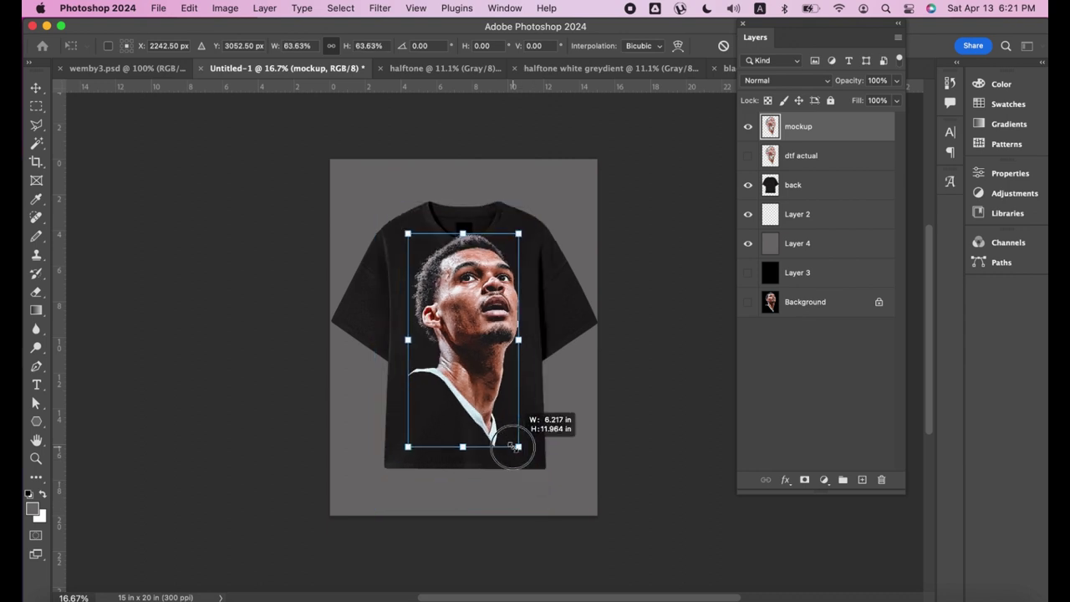
pyautogui.moveTo(517, 447); pyautogui.dragTo(511, 432)
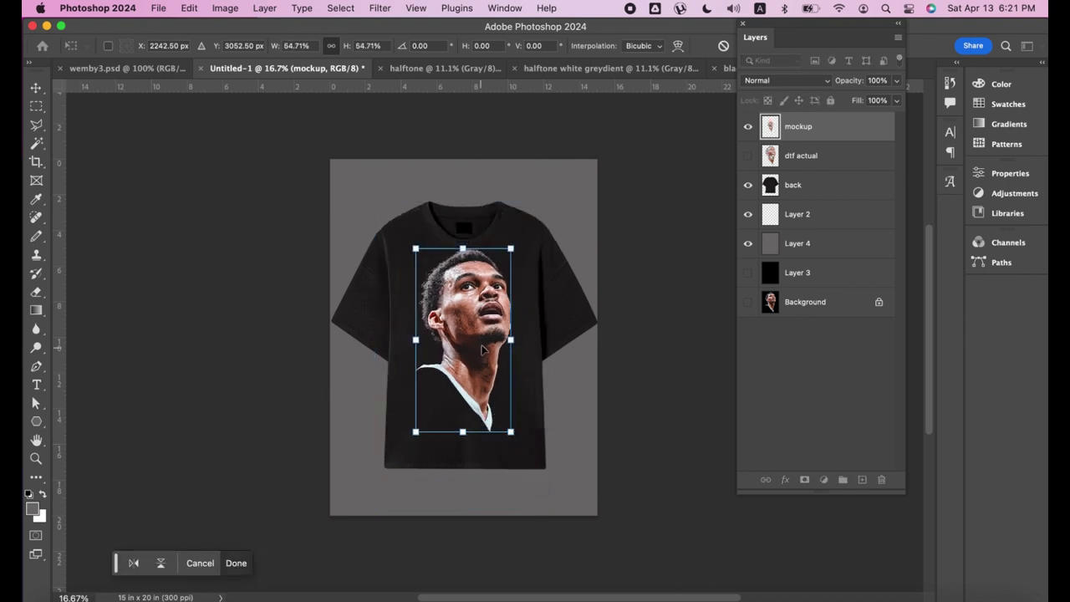
pyautogui.moveTo(481, 348); pyautogui.dragTo(483, 361)
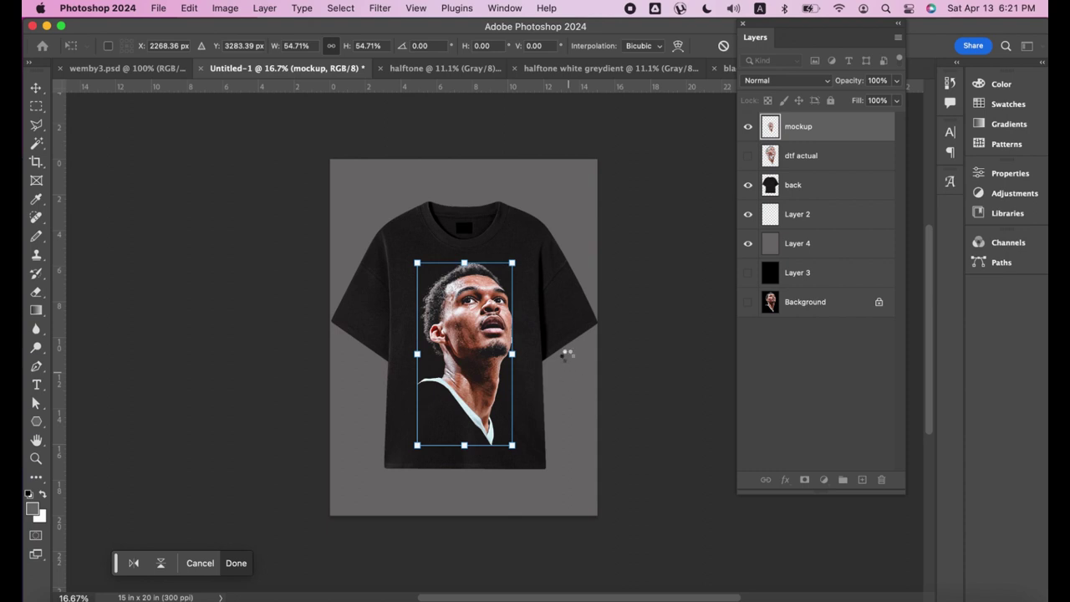
pyautogui.click(480, 309)
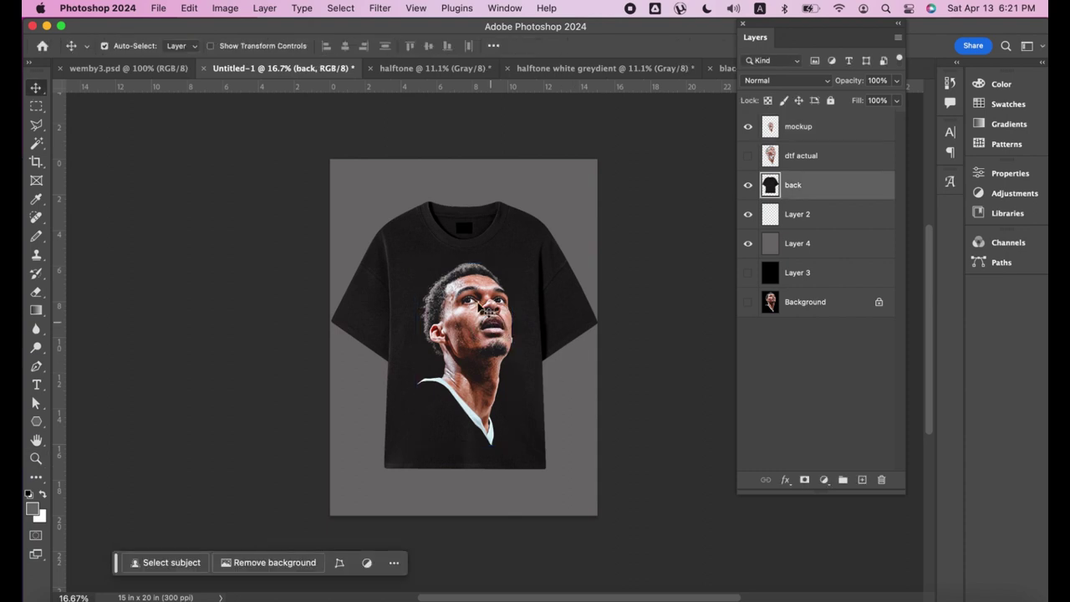
# - Zoom in on the shirt and start a new text box on its left side
pyautogui.press('z')
pyautogui.click(497, 326)
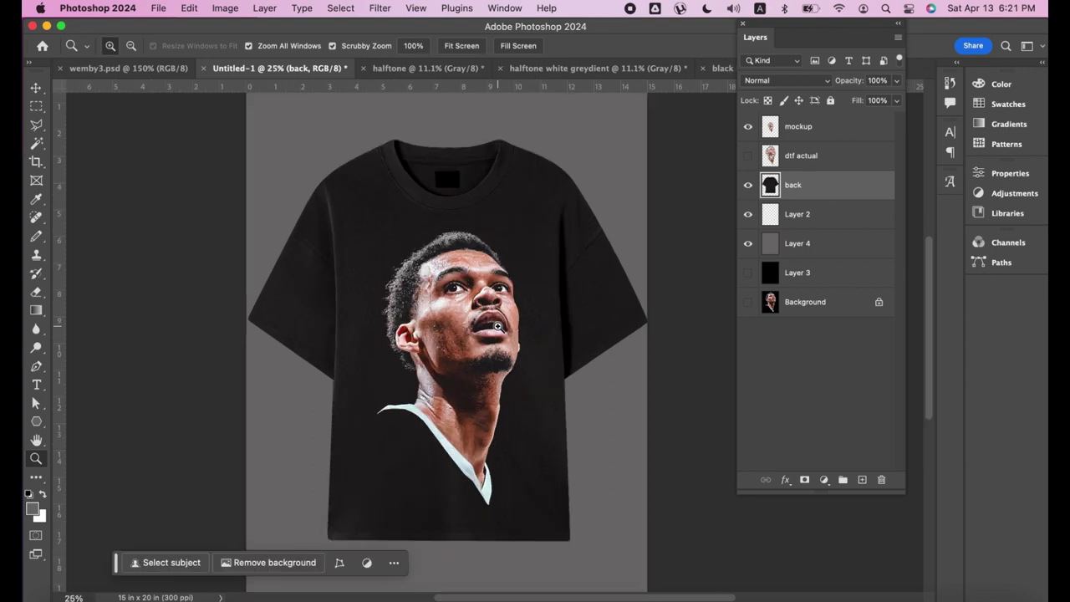
pyautogui.click(497, 327)
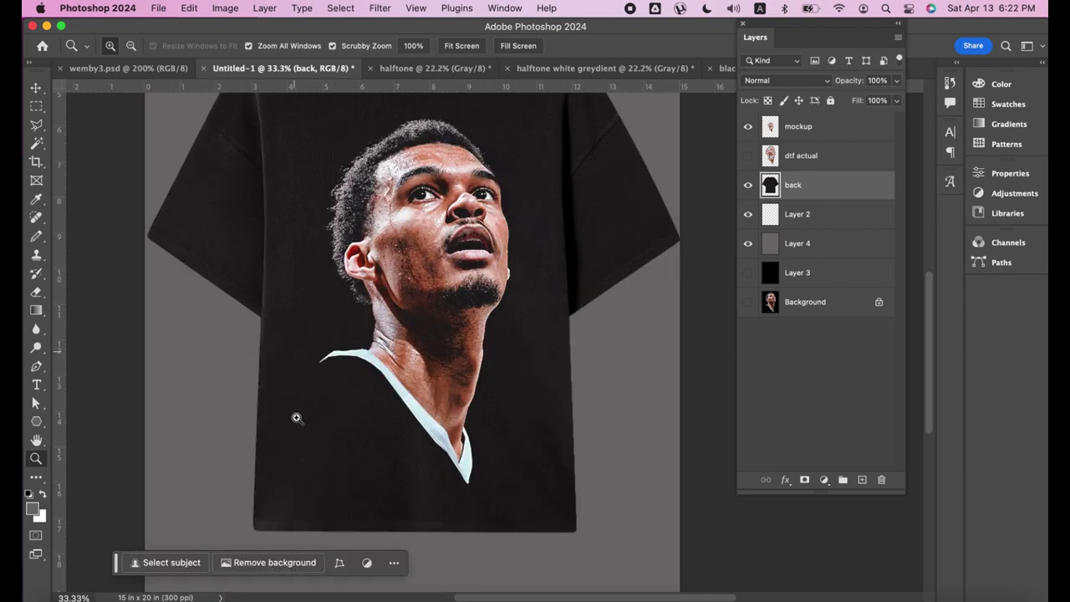
pyautogui.press('t')
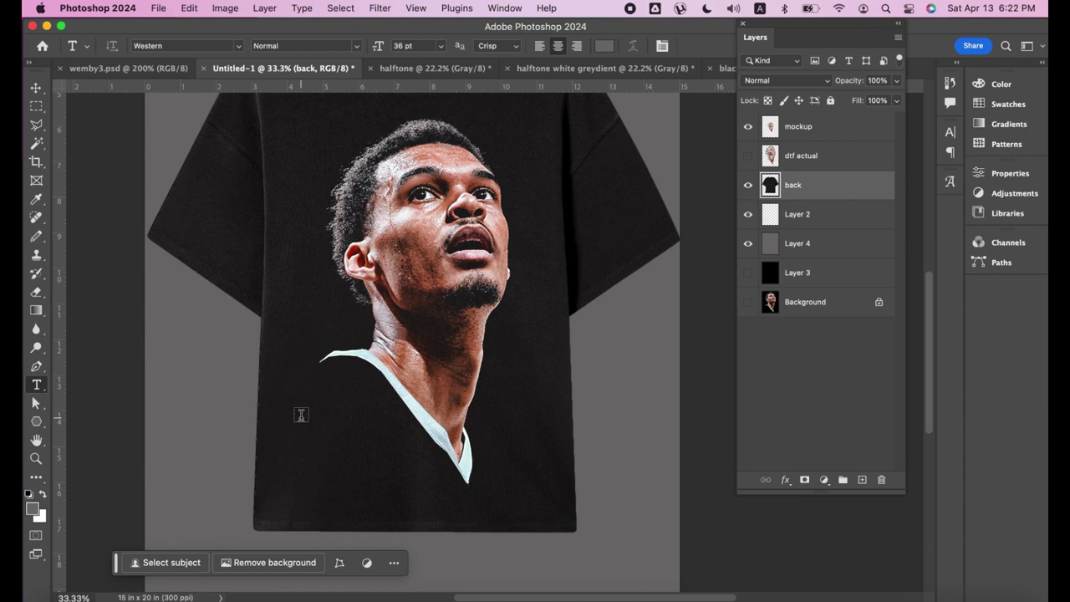
pyautogui.click(301, 415)
# - Set the text colour to near-white
pyautogui.click(605, 48)
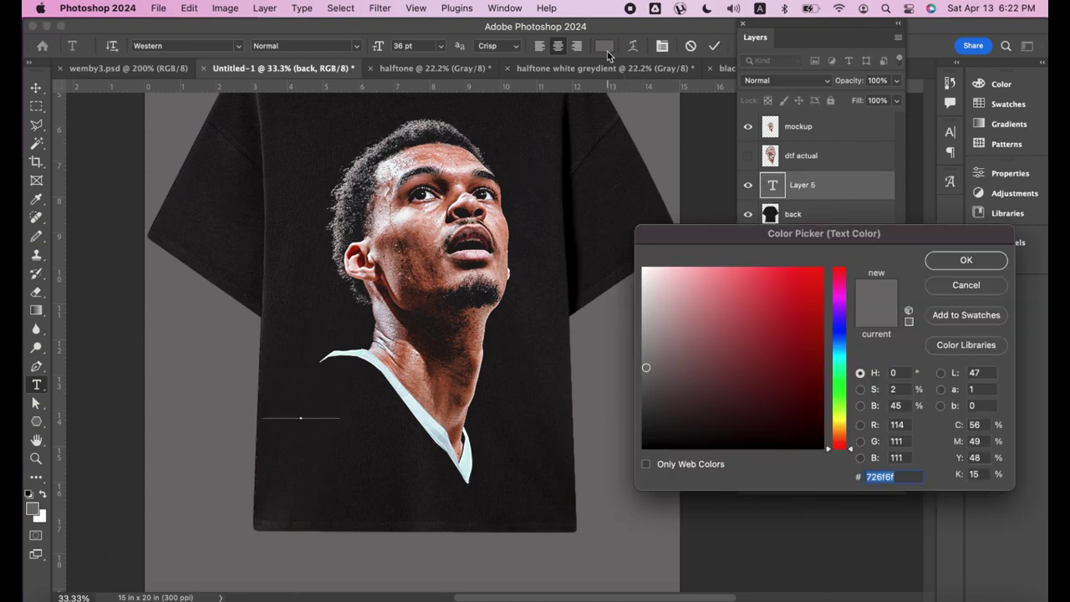
pyautogui.click(642, 270)
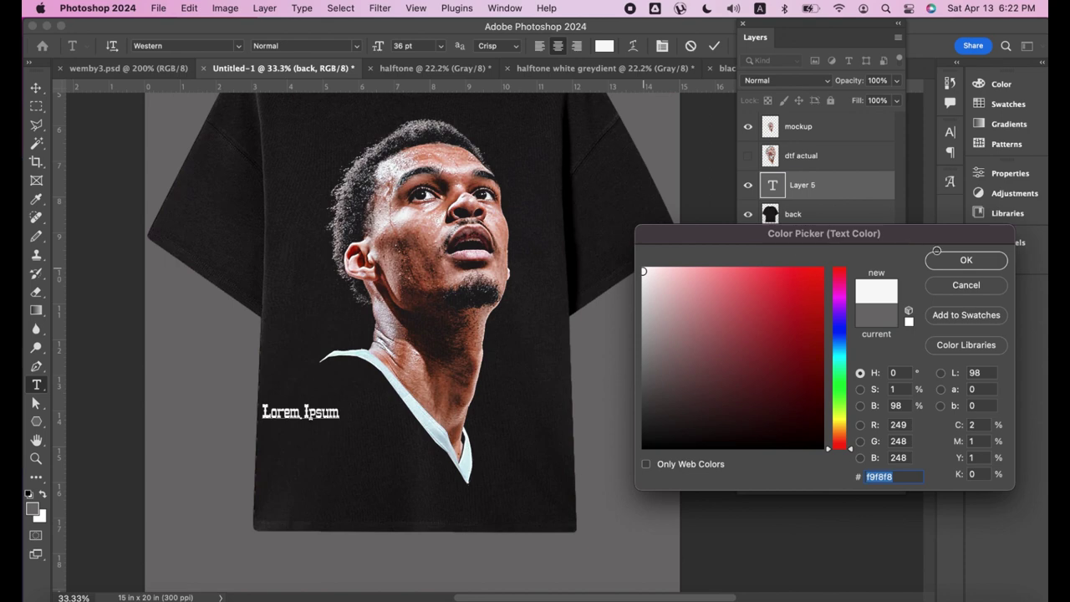
pyautogui.click(372, 388)
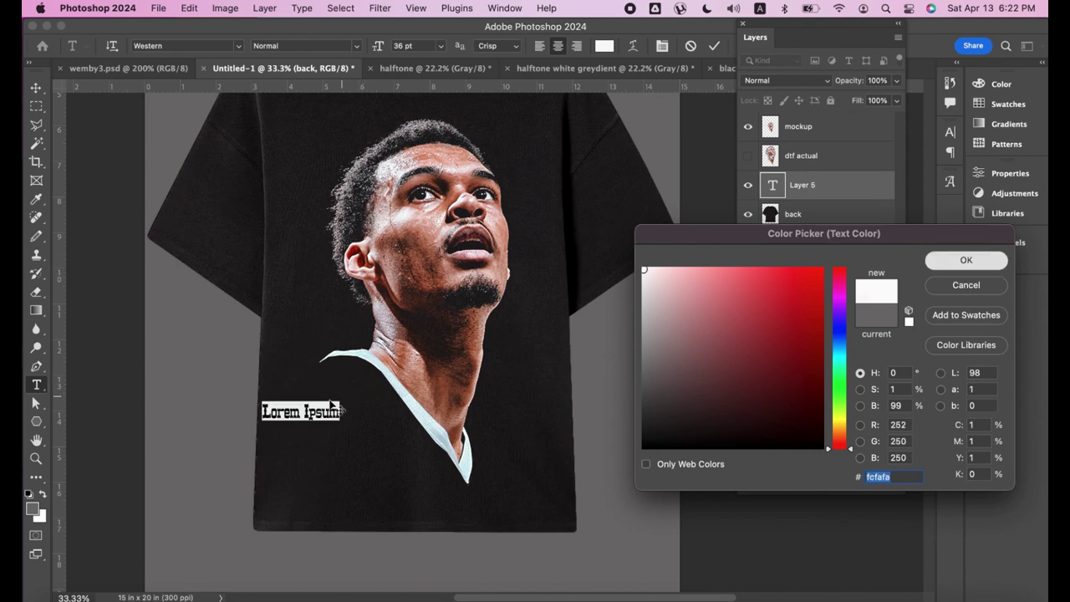
pyautogui.press('Return')
# - Replace the placeholder with WEMBENYAMA and select the whole text
pyautogui.click(308, 411)
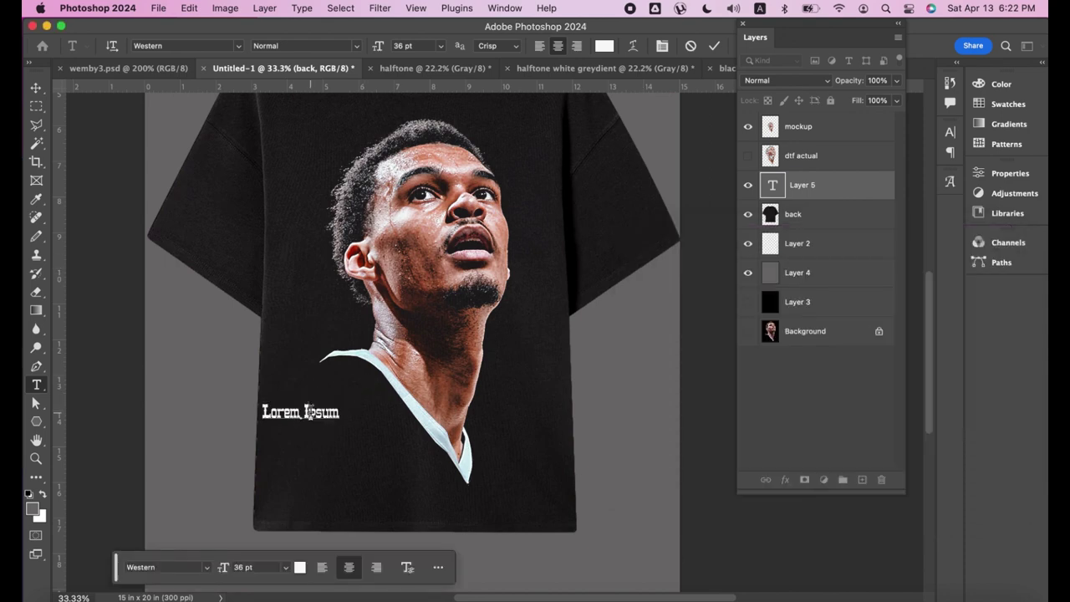
pyautogui.press('super+a')
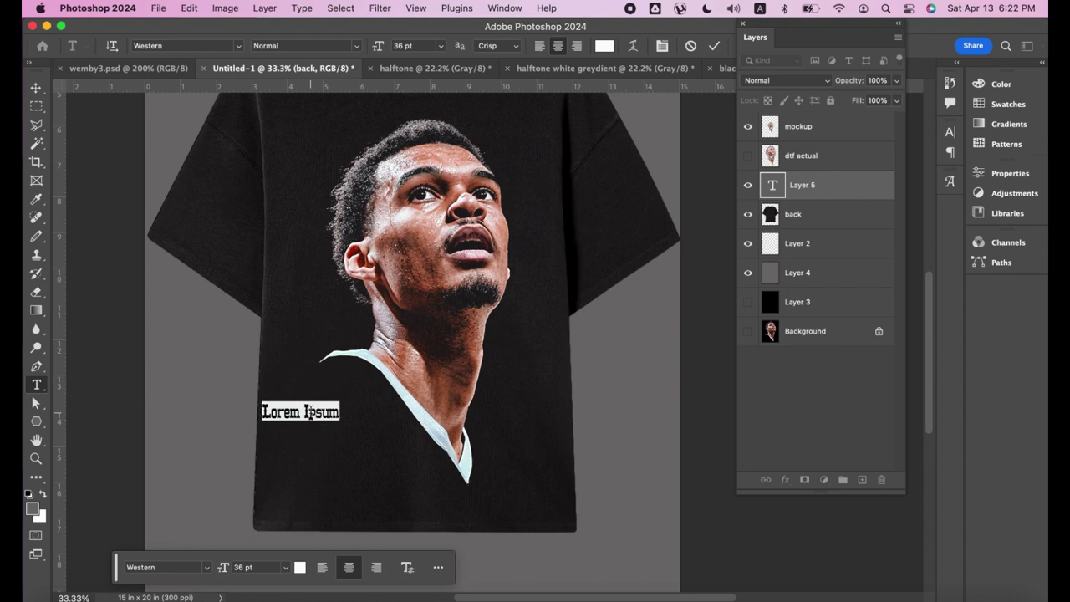
pyautogui.write('V')
pyautogui.write('W')
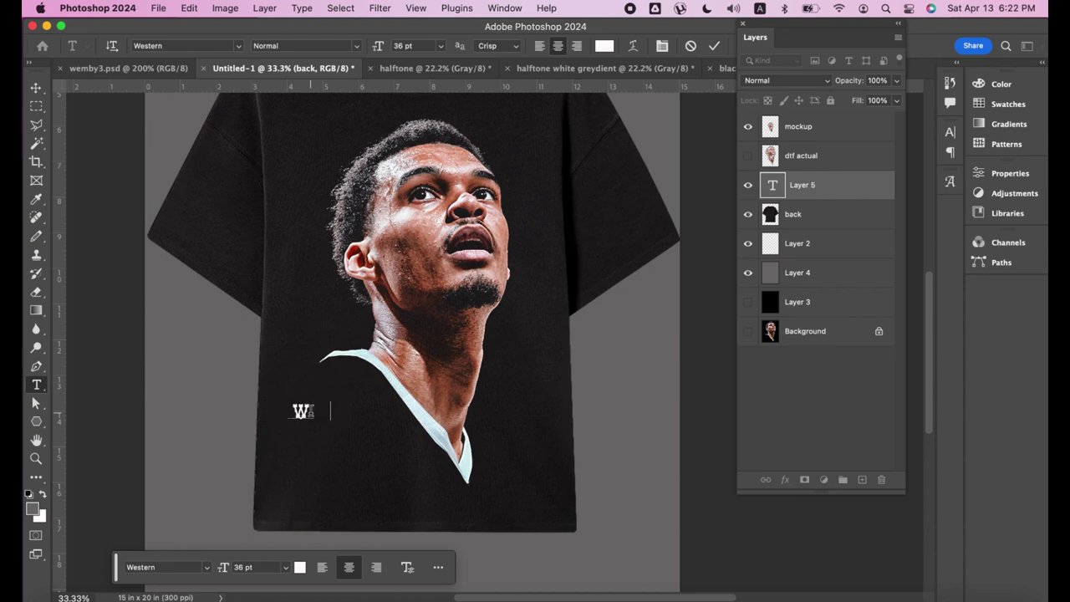
pyautogui.write('EMBENYAMA')
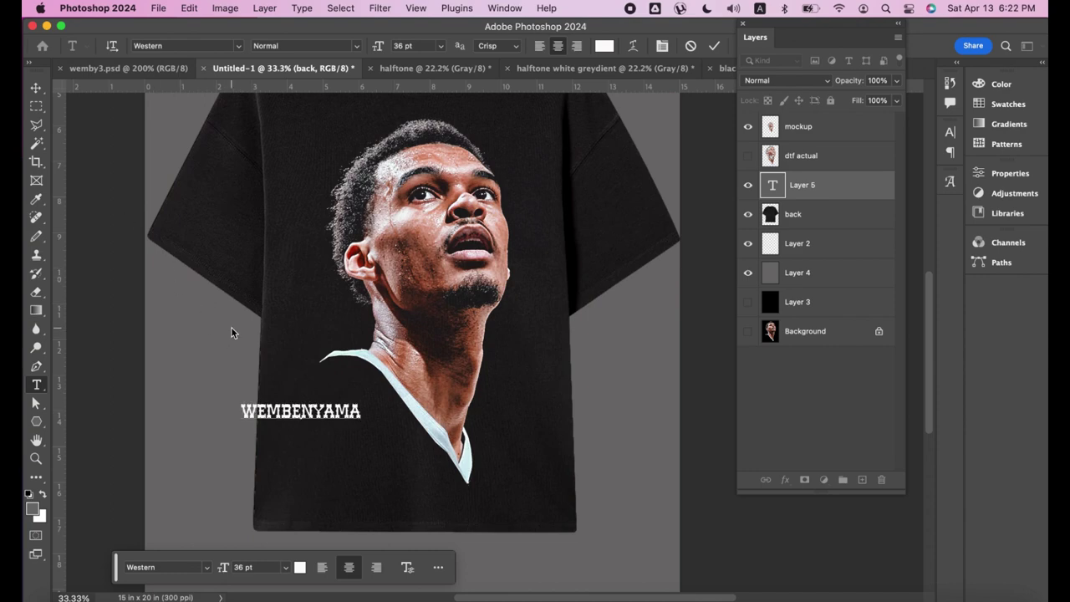
pyautogui.press('super')
pyautogui.press('super+a')
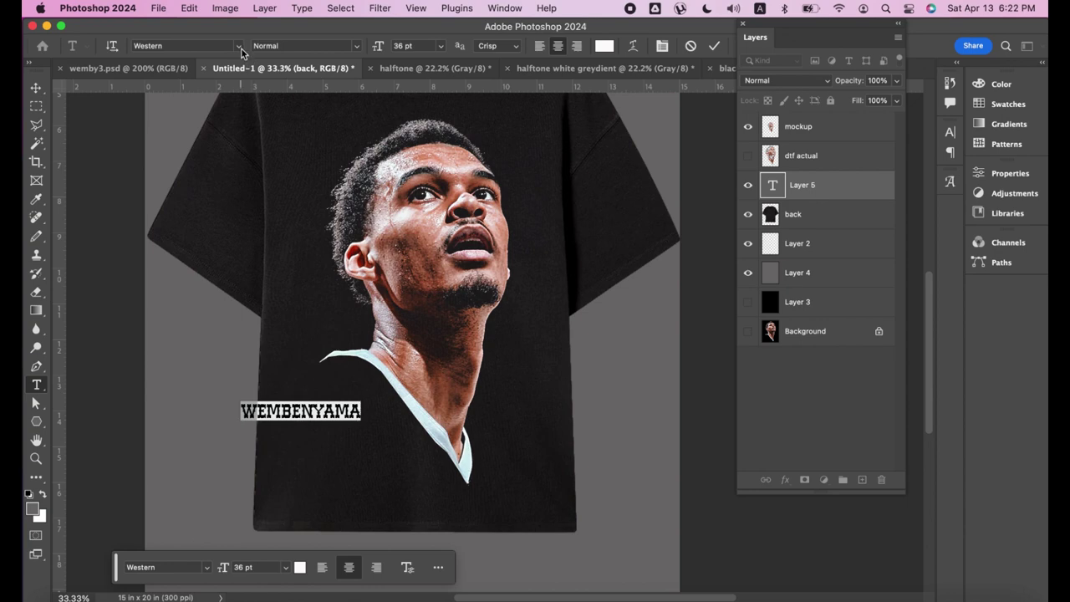
# - Browse the font list and set the WEMBENYAMA text to Kajiro Bold
pyautogui.click(241, 46)
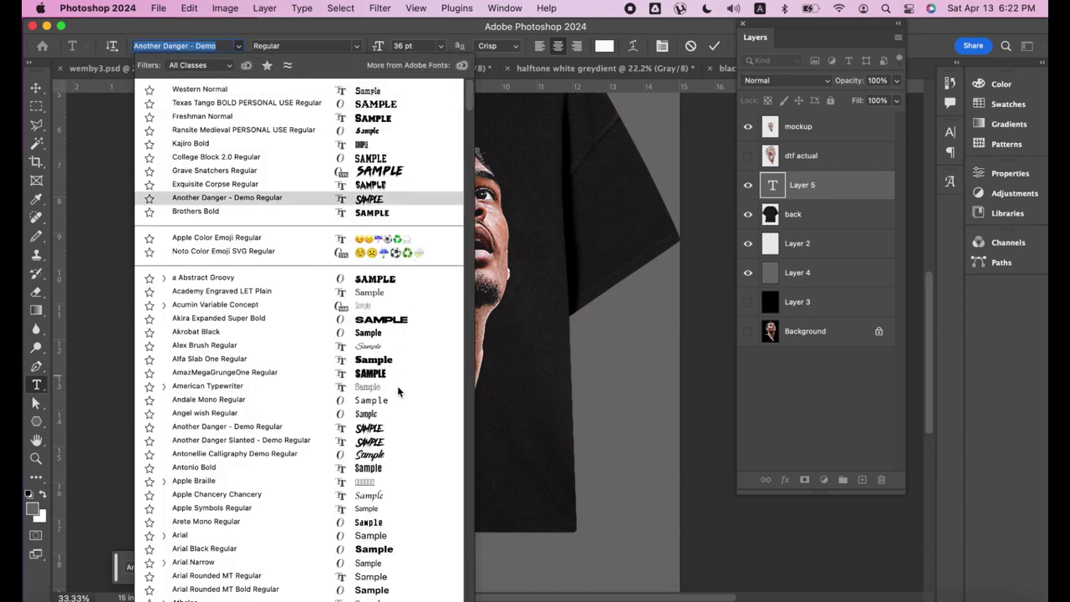
pyautogui.scroll(-1, 396, 407)
pyautogui.scroll(-10, 396, 407)
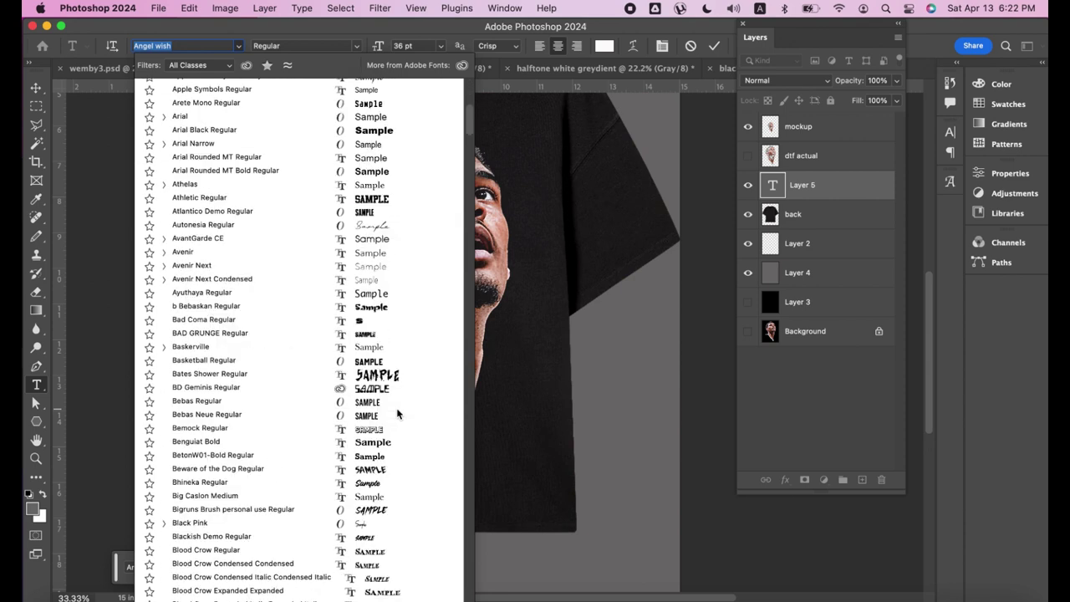
pyautogui.scroll(-8, 396, 407)
pyautogui.scroll(-5, 397, 412)
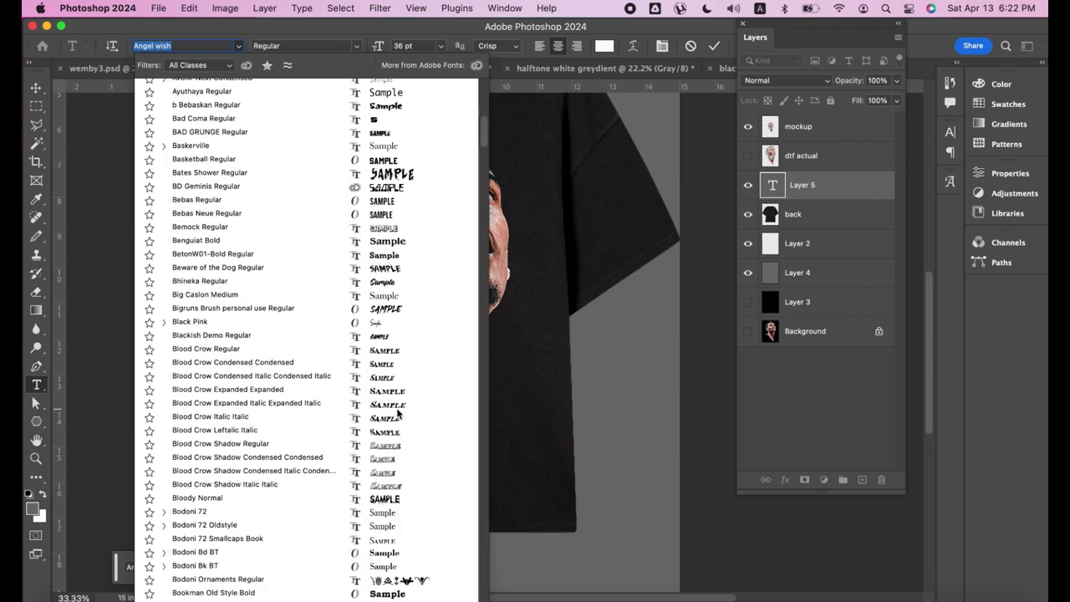
pyautogui.scroll(1, 398, 411)
pyautogui.scroll(3, 398, 412)
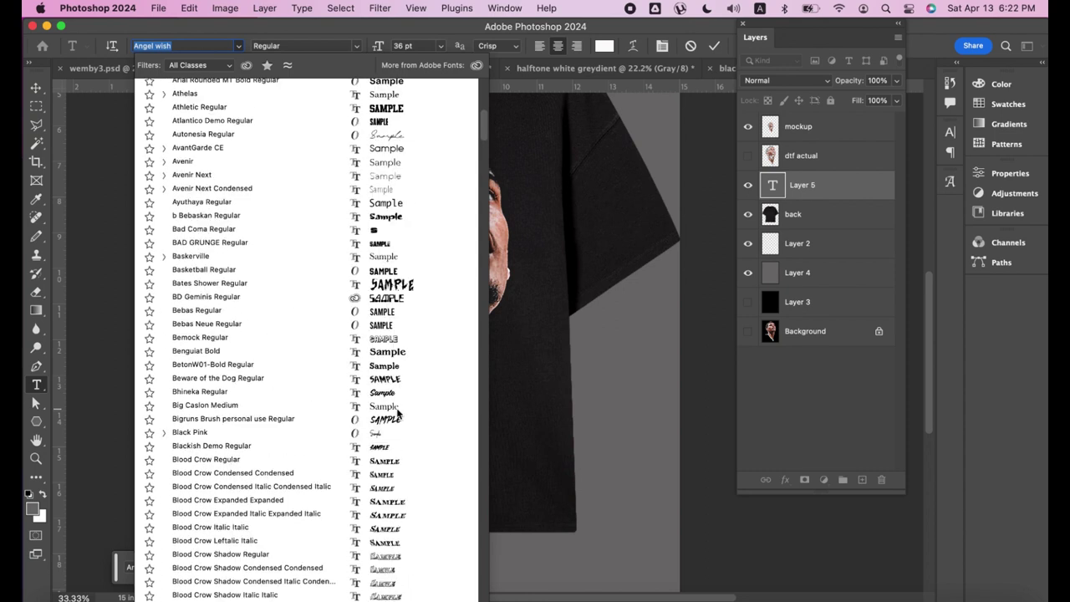
pyautogui.scroll(1, 398, 412)
pyautogui.write('Bew')
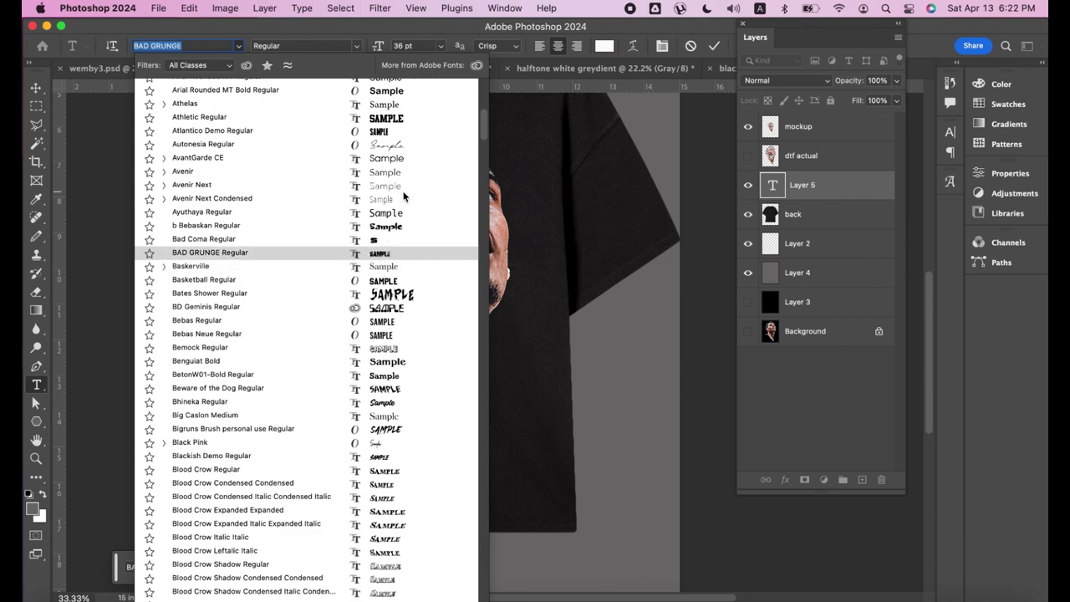
pyautogui.scroll(5, 403, 199)
pyautogui.scroll(5, 403, 203)
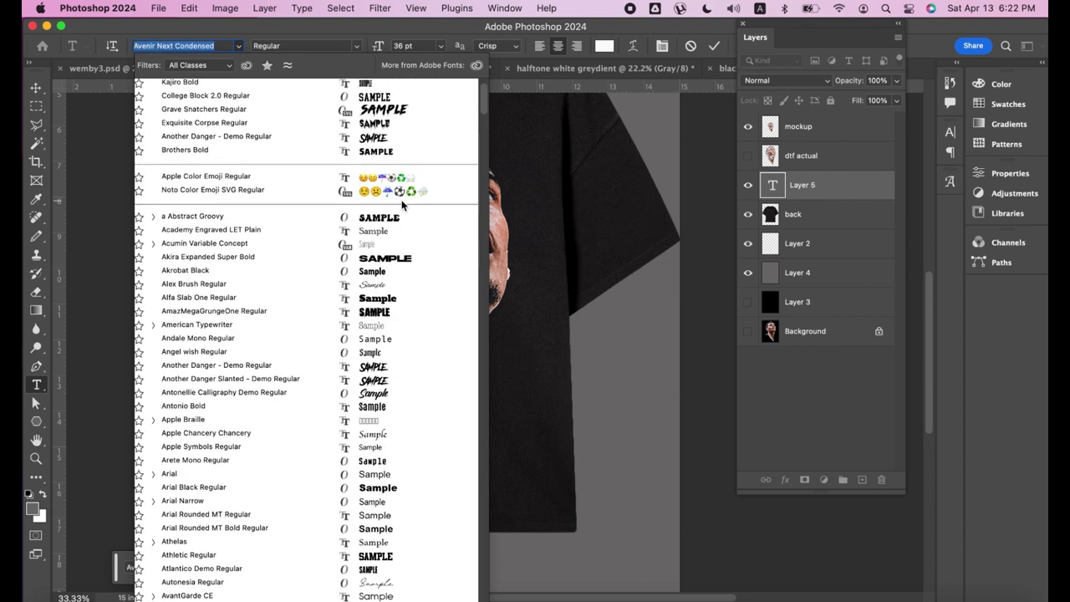
pyautogui.click(329, 83)
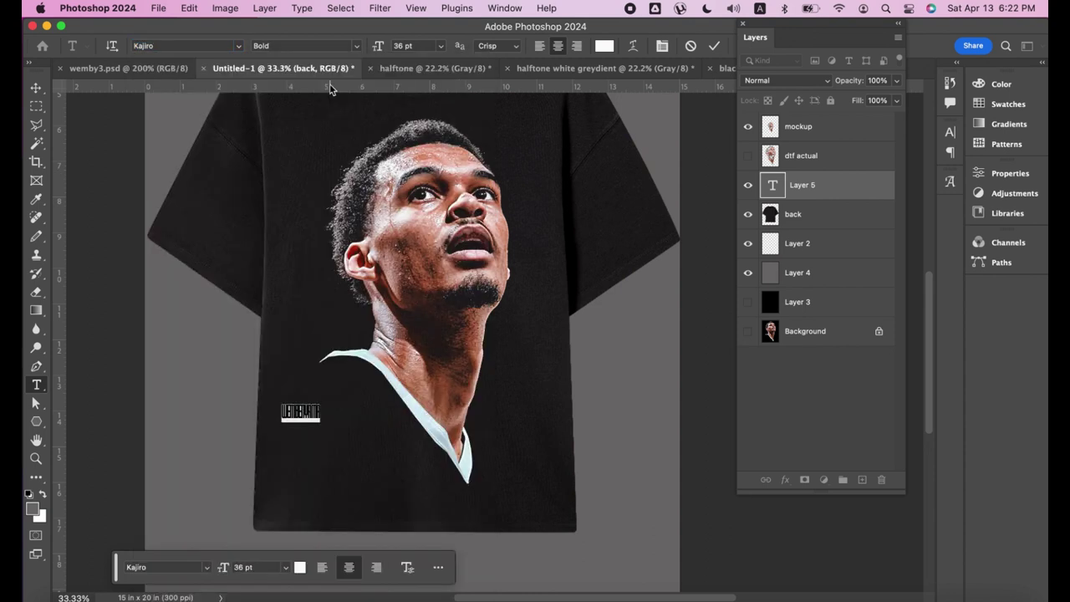
# - Change the WEMBENYAMA size from 200 pt to 100 pt and commit the text
pyautogui.click(377, 50)
pyautogui.write('200')
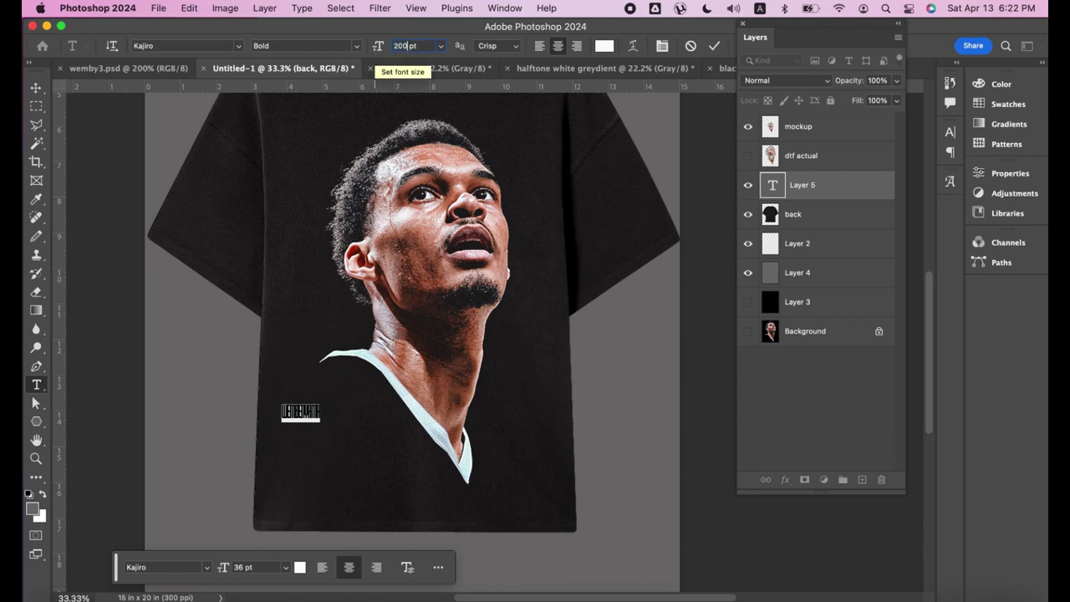
pyautogui.press('Return')
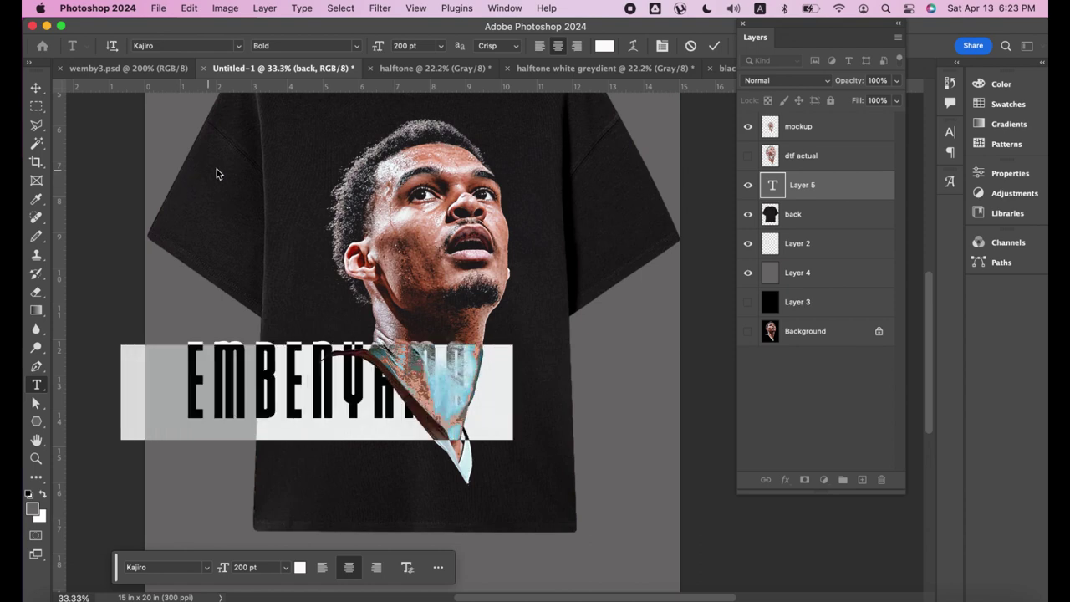
pyautogui.click(399, 48)
pyautogui.click(394, 46)
pyautogui.write('100')
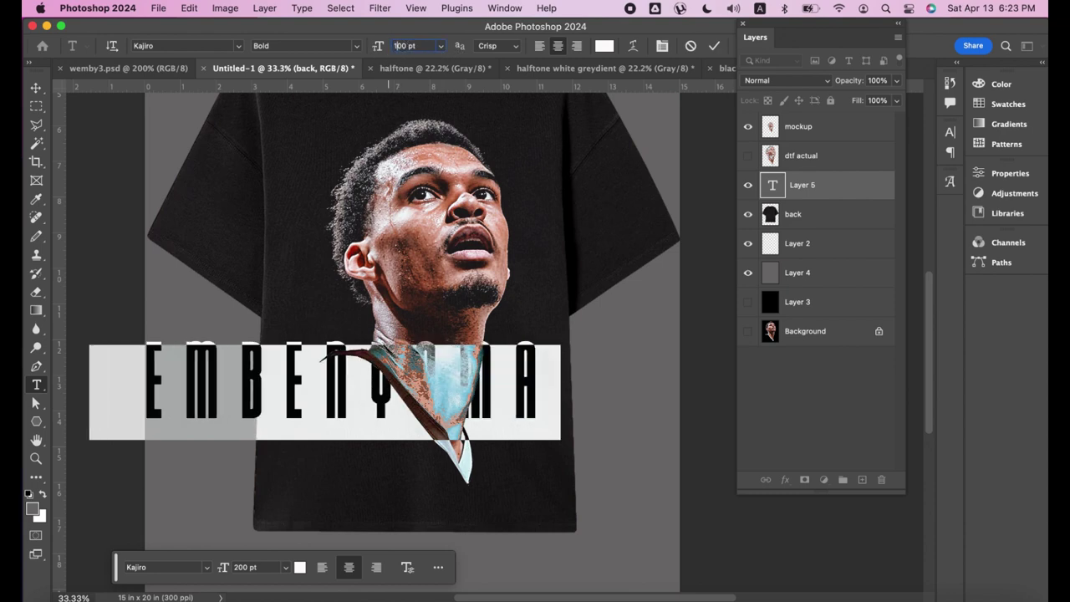
pyautogui.press('Return')
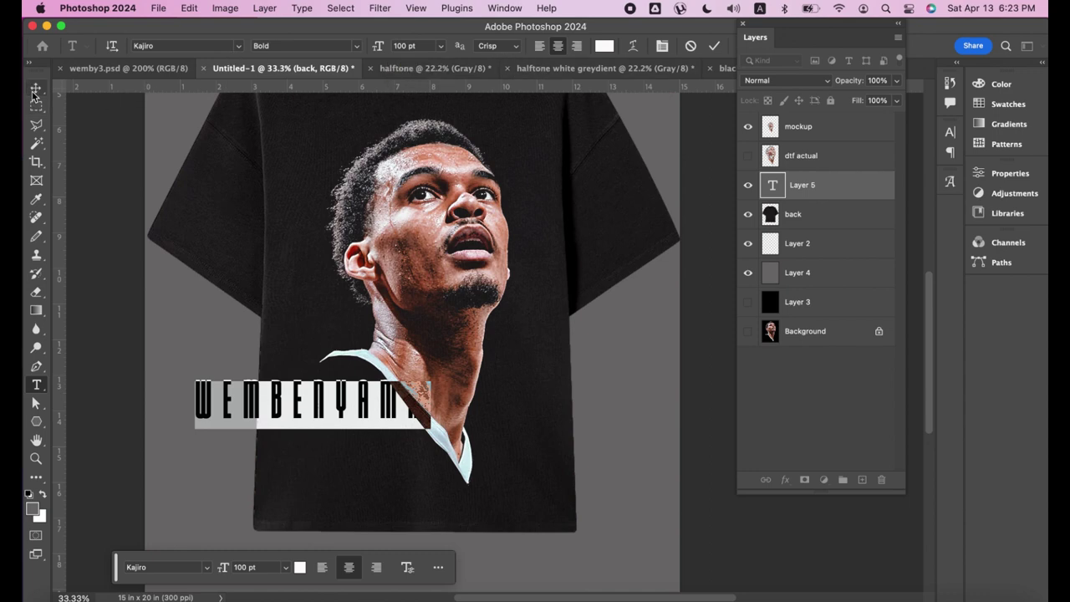
pyautogui.press('super+h')
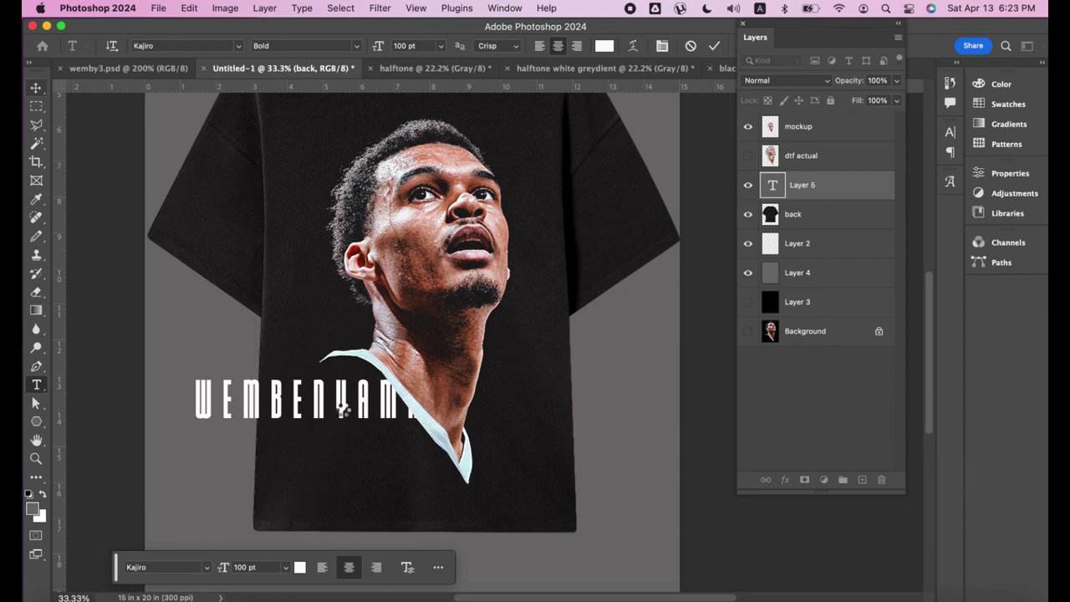
pyautogui.press('Escape')
# - Move the WEMBENYAMA layer to the top and centre the text just below the chin
pyautogui.press('v')
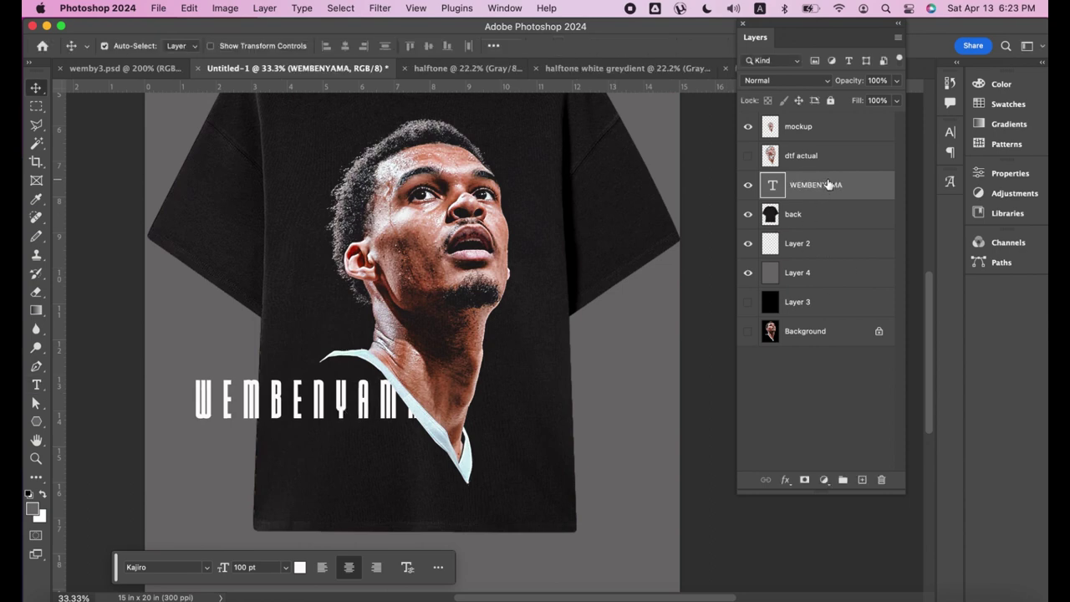
pyautogui.moveTo(827, 185); pyautogui.dragTo(827, 123)
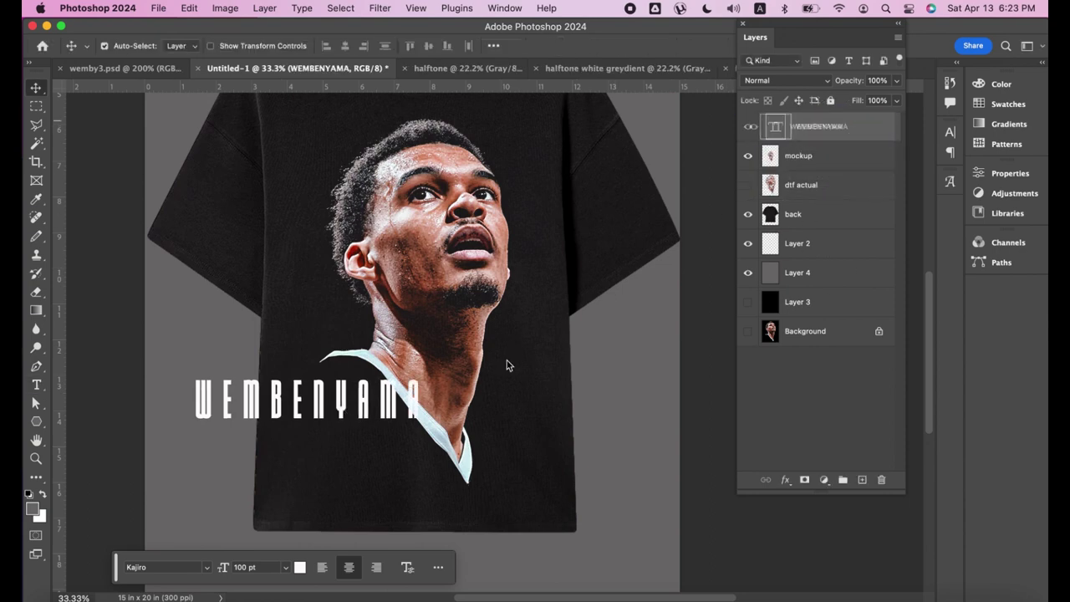
pyautogui.moveTo(397, 406); pyautogui.dragTo(512, 411)
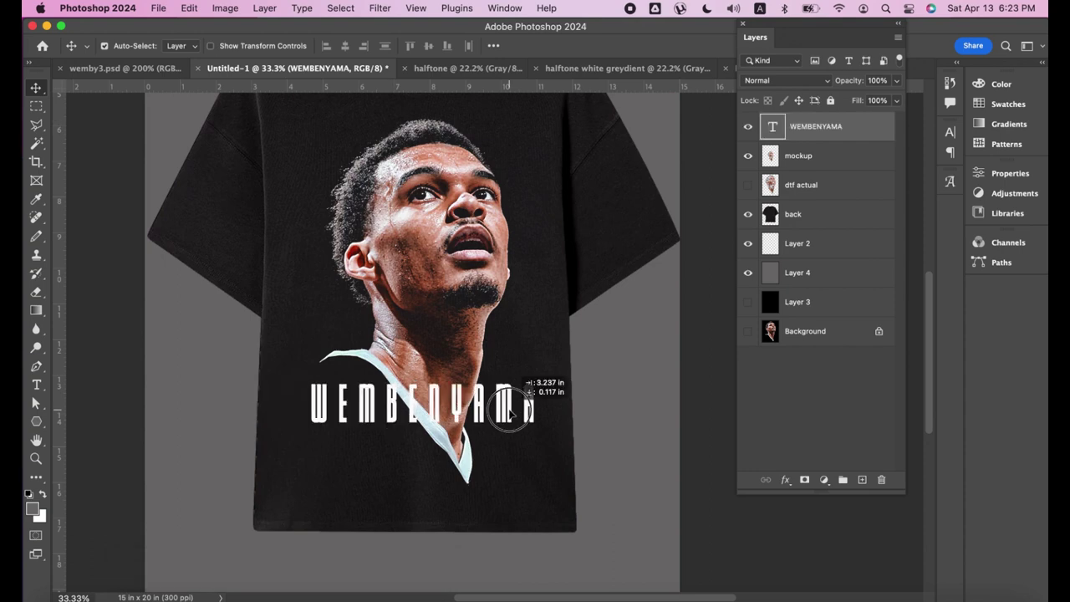
pyautogui.moveTo(509, 415); pyautogui.dragTo(509, 345)
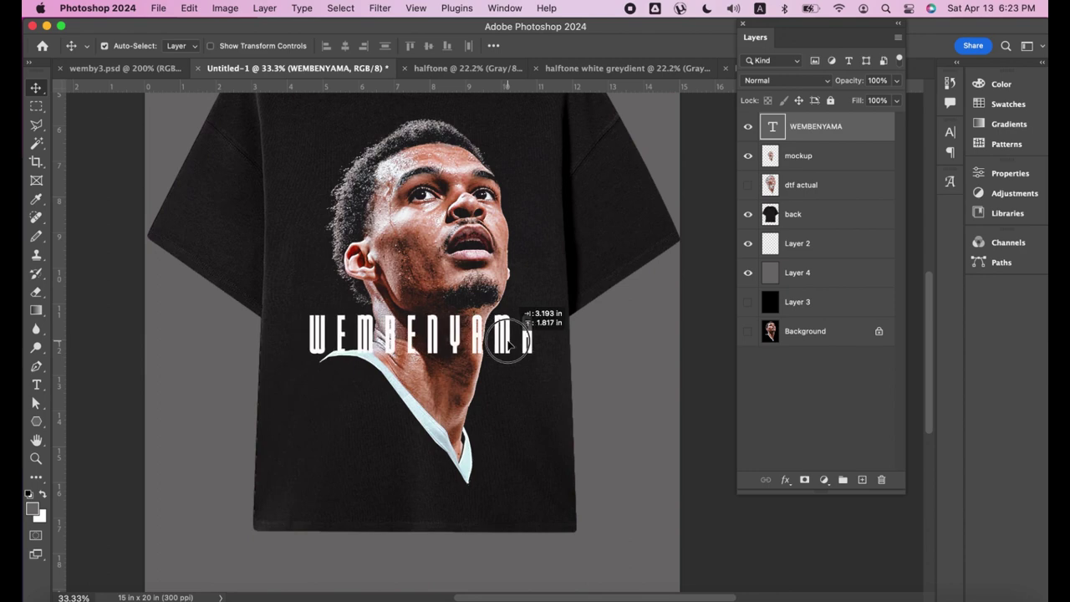
pyautogui.moveTo(509, 343); pyautogui.dragTo(509, 344)
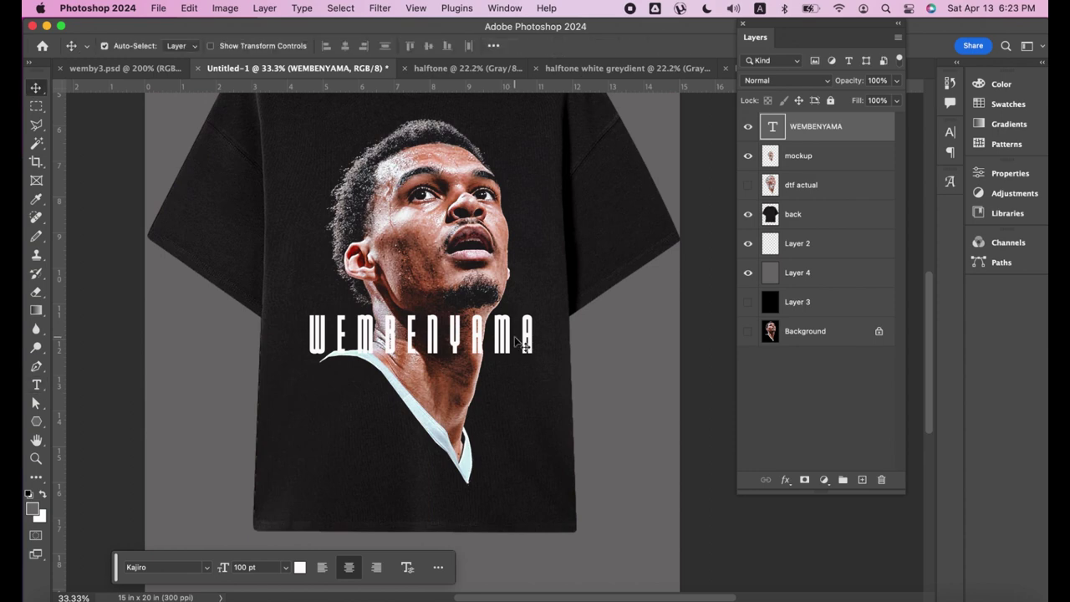
pyautogui.press('super+a')
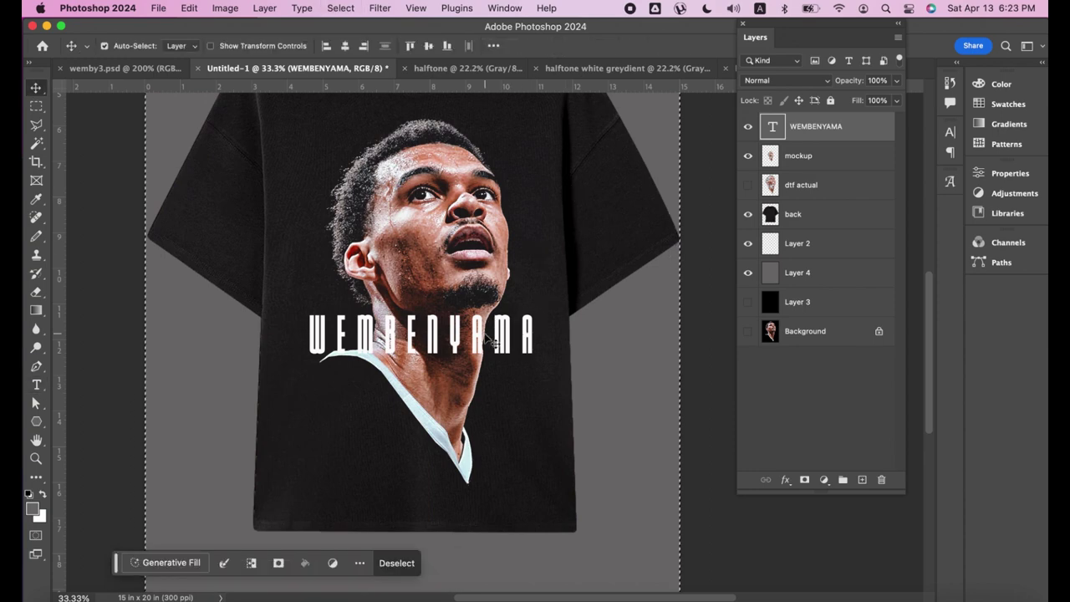
pyautogui.press('super+d')
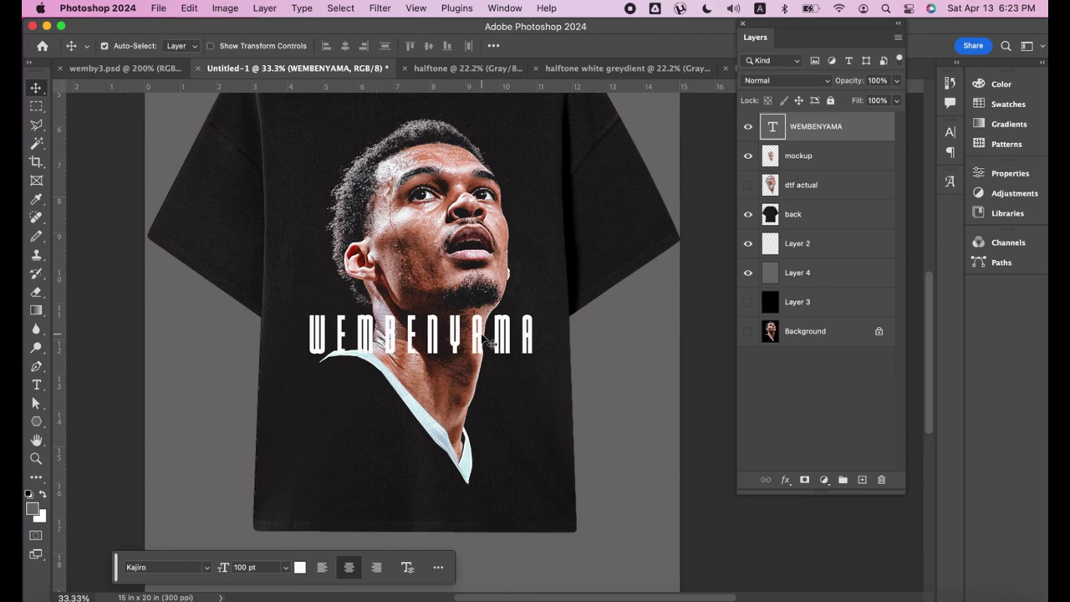
# - Reopen the WEMBENYAMA text and set its font size to 50 pt
pyautogui.doubleClick(773, 127)
pyautogui.press('Escape')
pyautogui.press('Return')
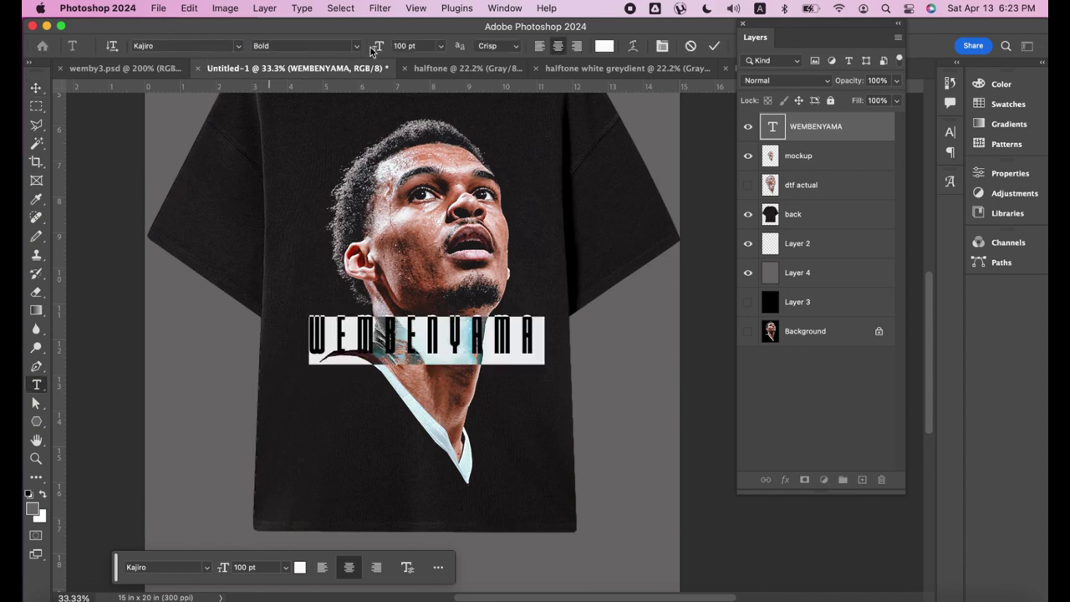
pyautogui.click(404, 47)
pyautogui.write('50')
pyautogui.press('Return')
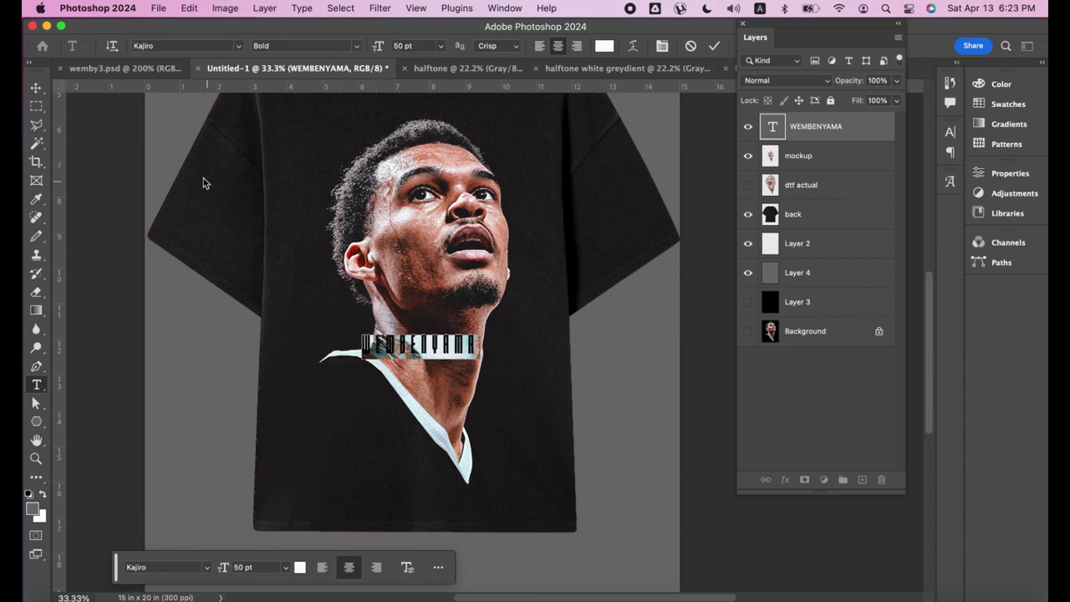
# - Widen the name's letter tracking with five Alt+Right steps and commit
pyautogui.hotkey('alt', 'Right')
pyautogui.hotkey('alt', 'Right')
pyautogui.hotkey('alt', 'Right')
pyautogui.hotkey('alt', 'Right')
pyautogui.hotkey('alt', 'Right')
pyautogui.hotkey('alt', 'Right')
pyautogui.hotkey('alt', 'Right')
pyautogui.hotkey('alt', 'Right')
pyautogui.hotkey('alt', 'Right')
pyautogui.hotkey('alt', 'Right')
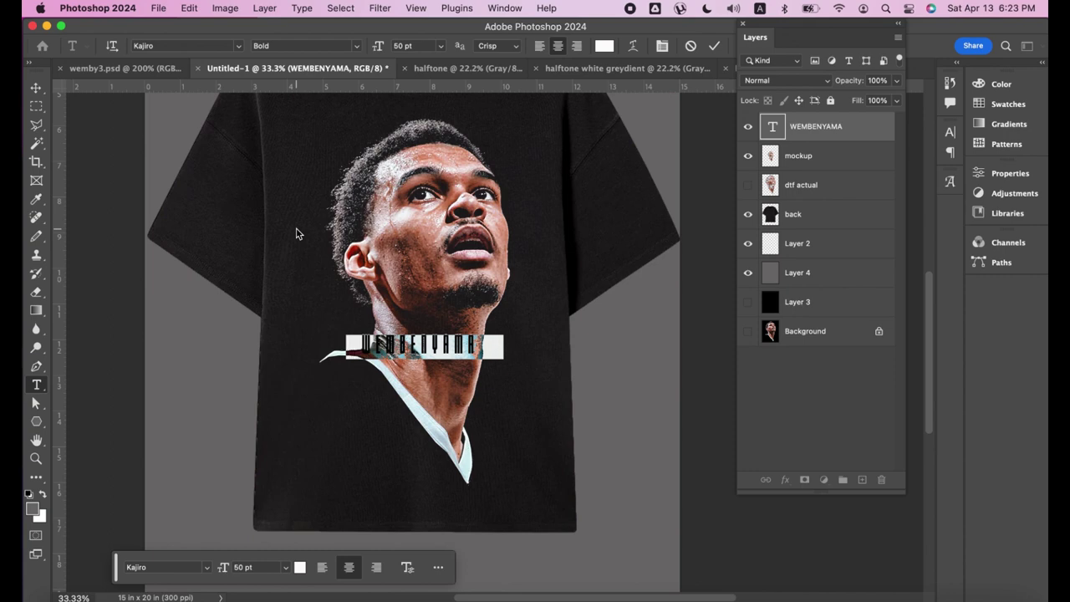
pyautogui.hotkey('alt', 'Right')
pyautogui.hotkey('alt', 'Right')
pyautogui.hotkey('alt', 'Right')
pyautogui.hotkey('alt', 'Right')
pyautogui.hotkey('alt', 'Right')
pyautogui.hotkey('alt', 'Right')
pyautogui.hotkey('alt', 'Right')
pyautogui.hotkey('alt', 'Right')
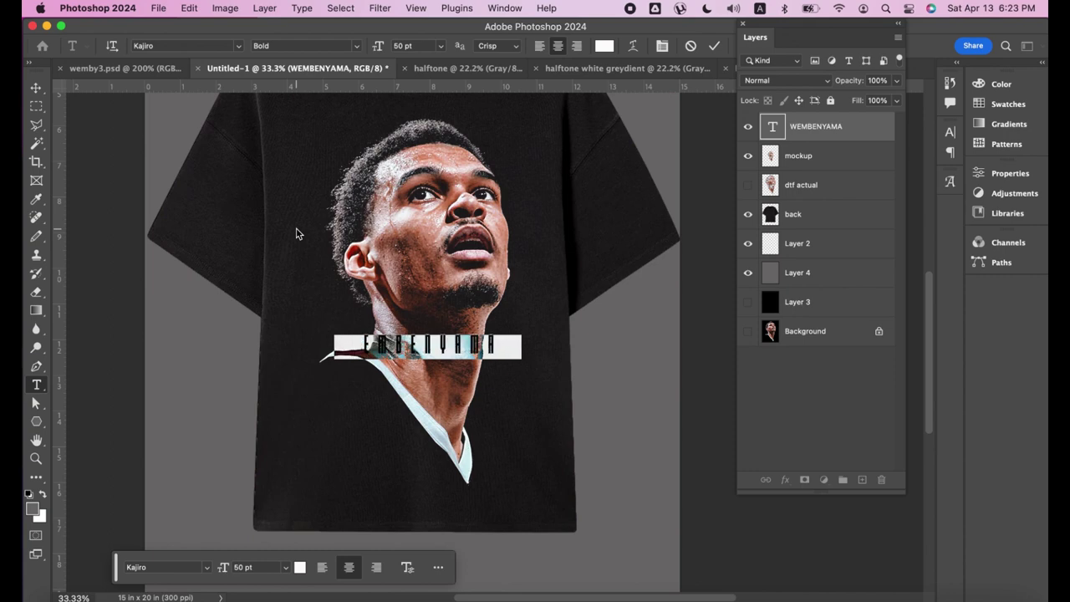
pyautogui.hotkey('alt', 'Right')
pyautogui.hotkey('alt', 'Right')
pyautogui.hotkey('alt', 'Right')
pyautogui.hotkey('alt', 'Right')
pyautogui.hotkey('alt', 'Right')
pyautogui.hotkey('alt', 'Right')
pyautogui.hotkey('alt', 'Right')
pyautogui.hotkey('alt', 'Right')
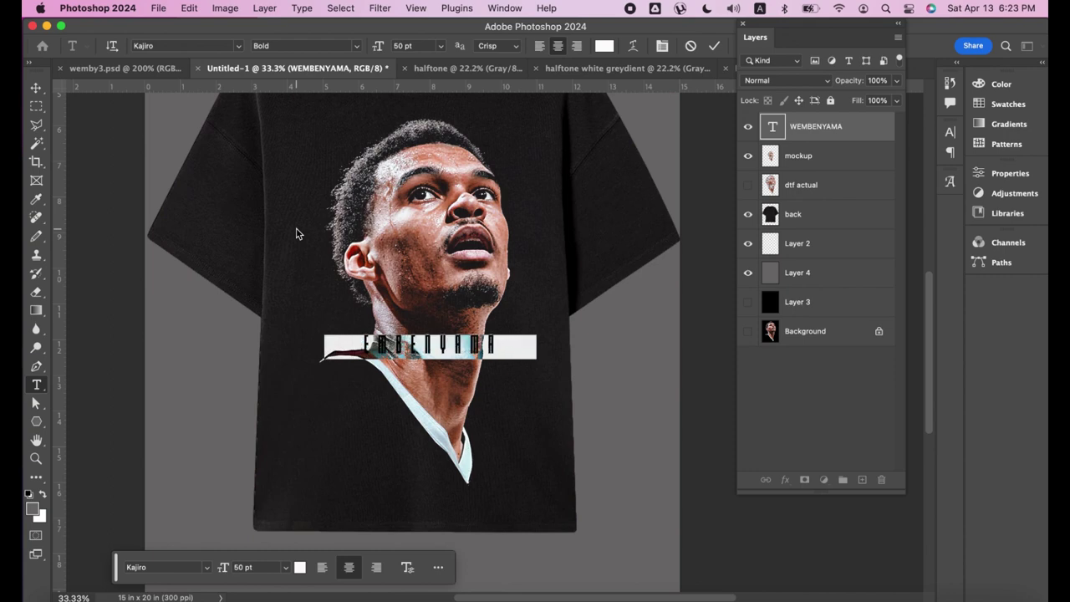
pyautogui.hotkey('alt', 'Right')
pyautogui.hotkey('alt', 'Right')
pyautogui.hotkey('alt', 'Right')
pyautogui.hotkey('alt', 'Right')
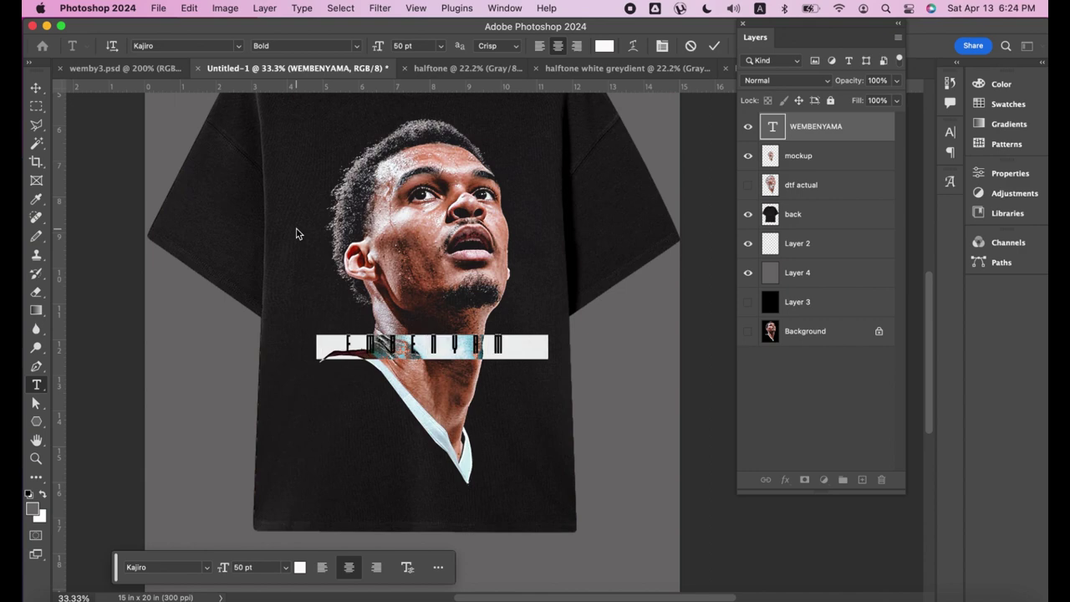
pyautogui.hotkey('alt', 'Right')
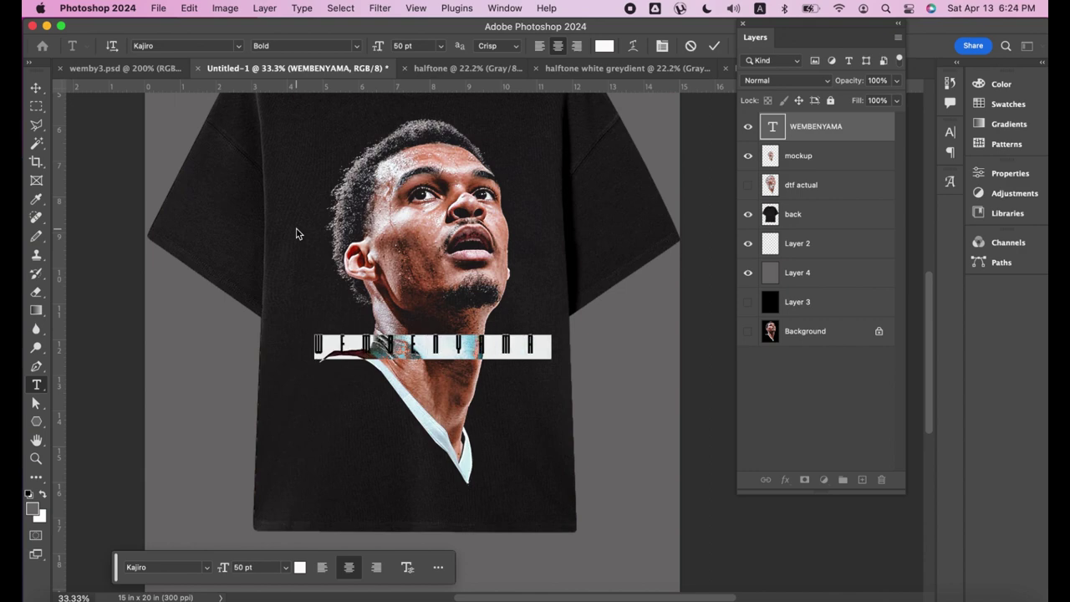
pyautogui.click(35, 88)
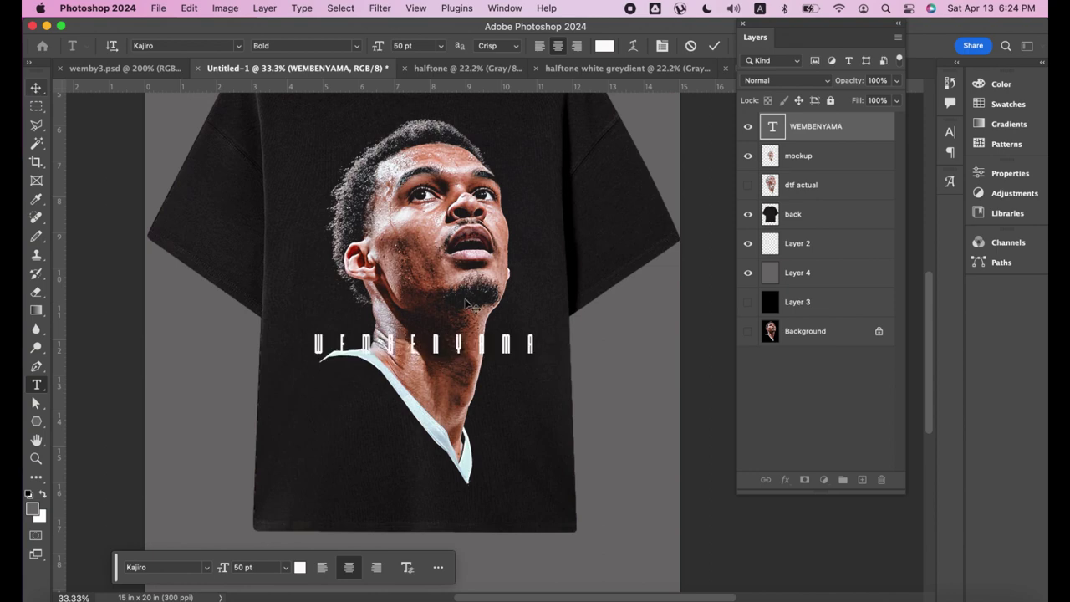
# - Raise the name slightly and align it horizontally with the mockup and back shirt layers
pyautogui.click(532, 345)
pyautogui.moveTo(533, 344); pyautogui.dragTo(510, 320)
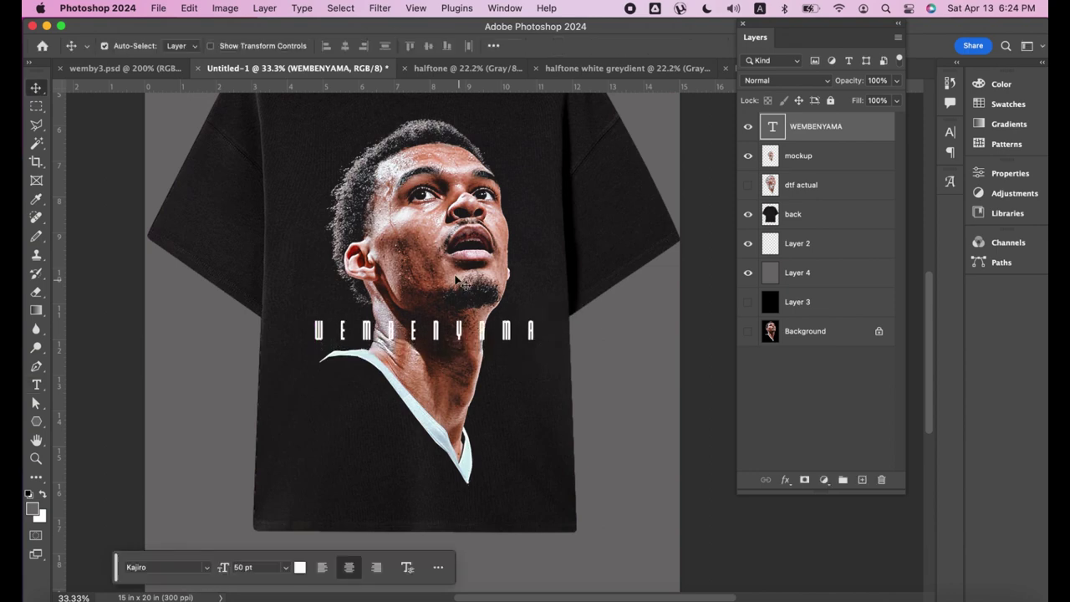
pyautogui.keyDown('shift'); pyautogui.click(683, 252); pyautogui.keyUp('shift')
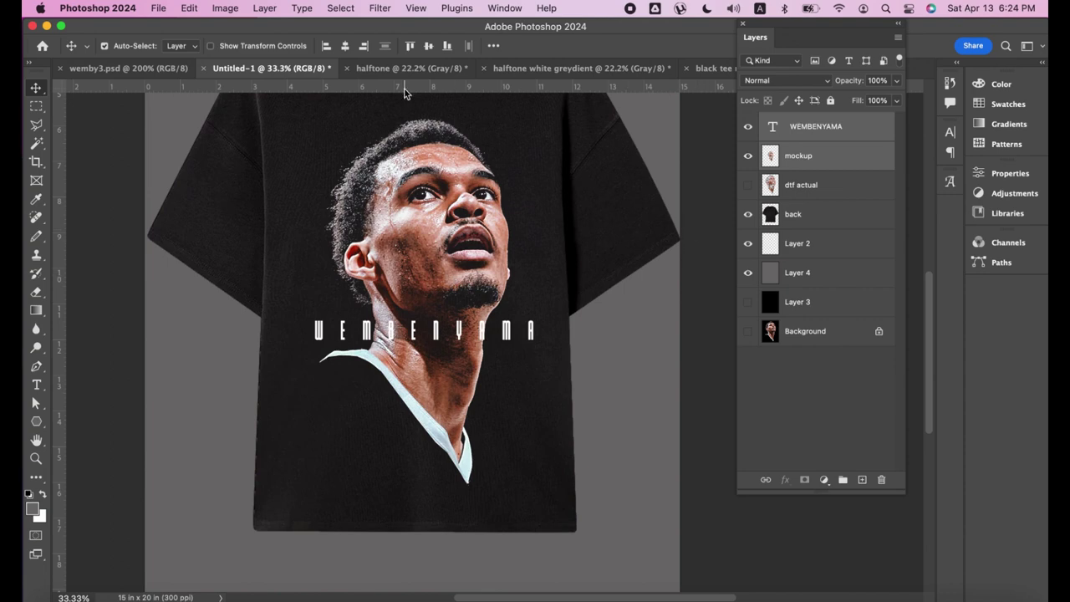
pyautogui.click(344, 45)
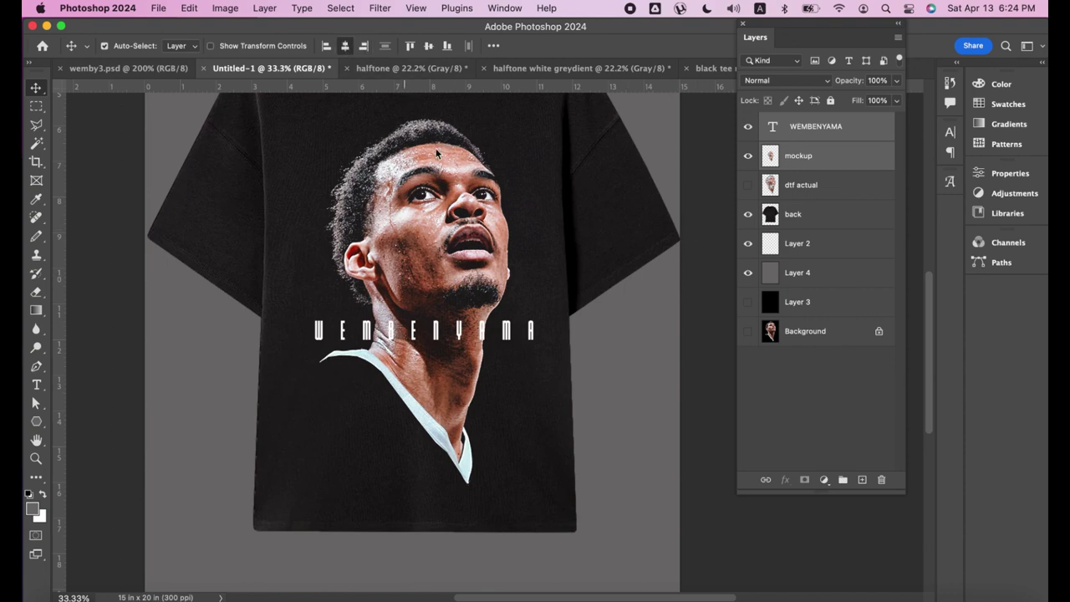
pyautogui.keyDown('shift'); pyautogui.click(554, 176); pyautogui.keyUp('shift')
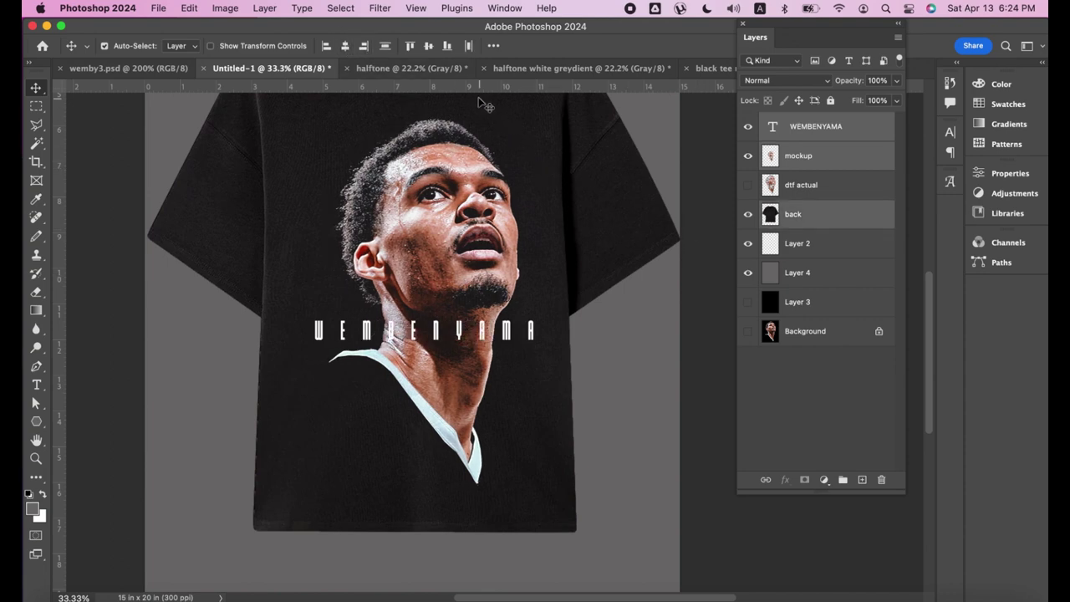
pyautogui.click(345, 46)
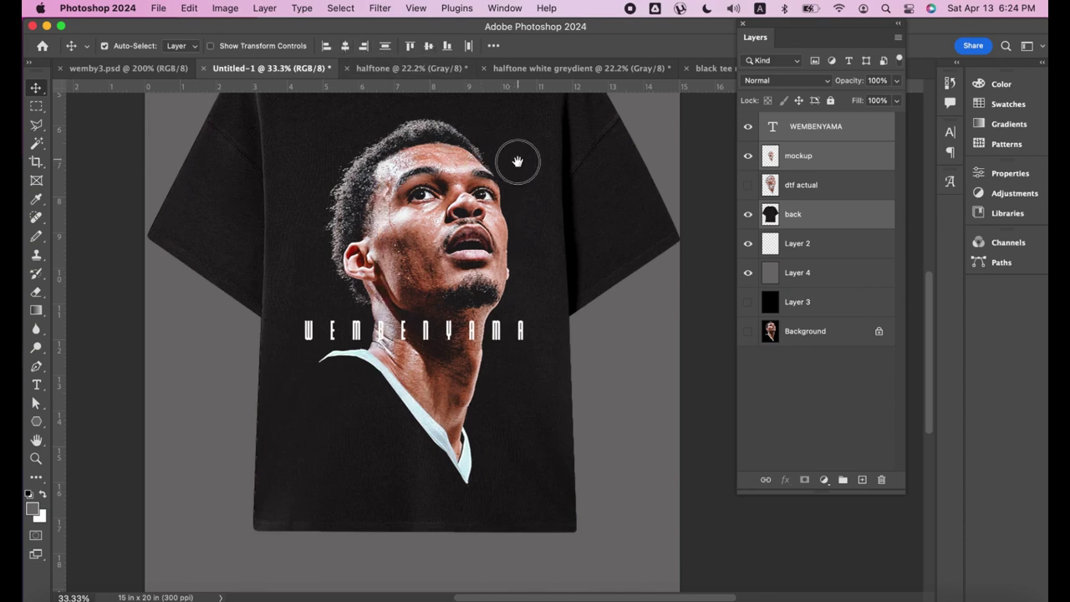
# - Bring the whole shirt into view, deselect layers, and reopen the WEMBENYAMA text for editing
pyautogui.moveTo(518, 163); pyautogui.dragTo(507, 241)
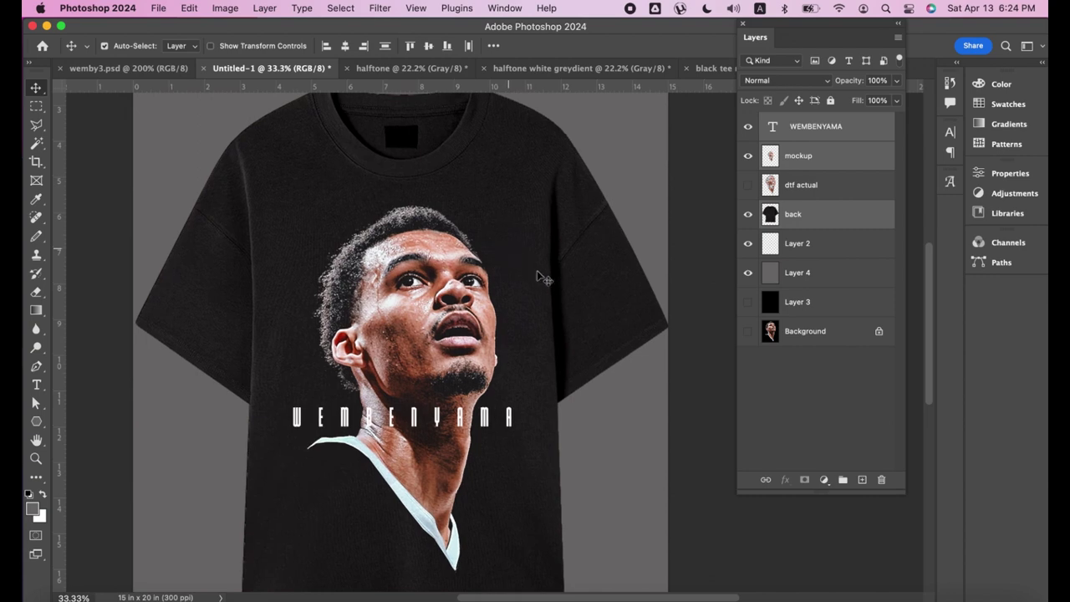
pyautogui.click(727, 523)
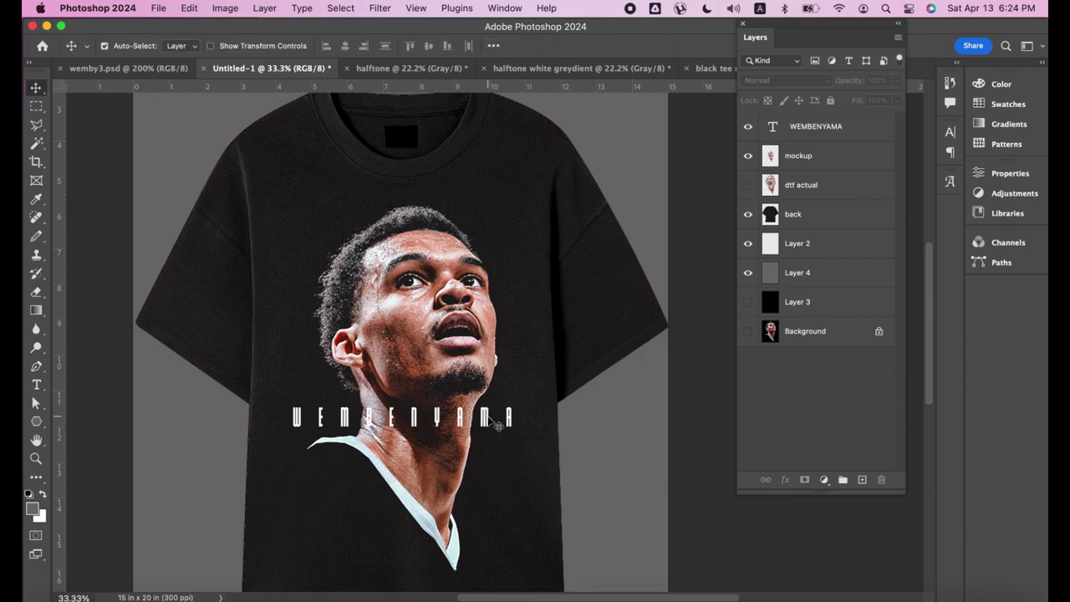
pyautogui.click(491, 418)
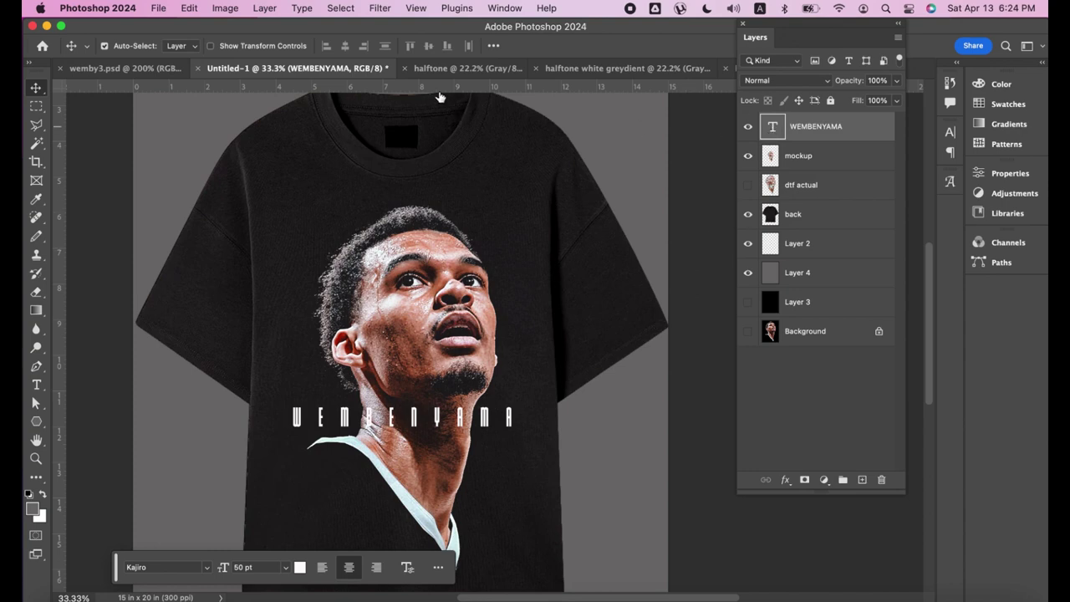
pyautogui.doubleClick(409, 417)
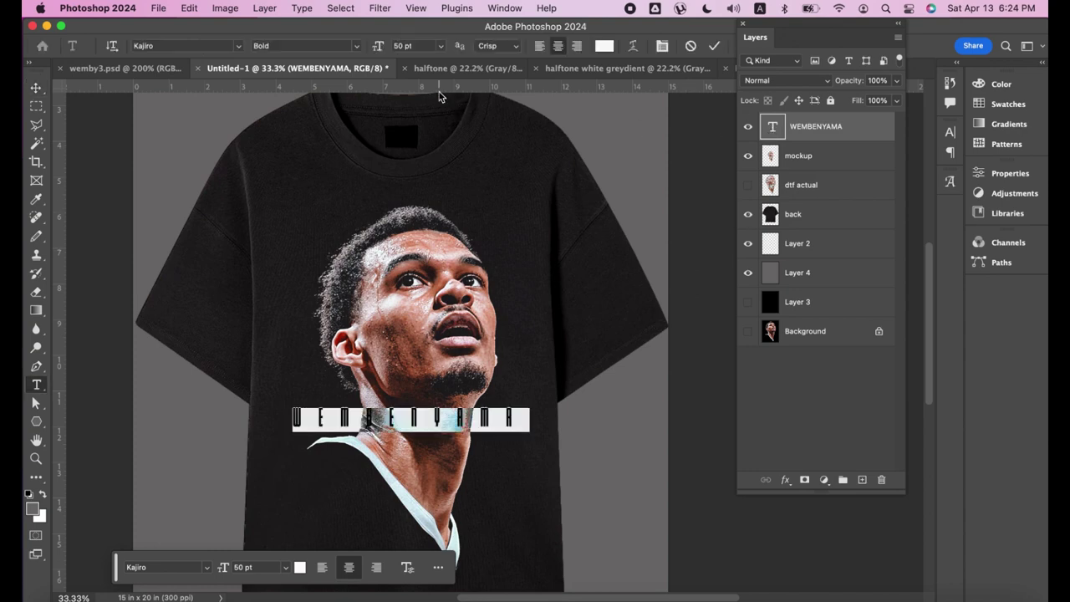
# - Set WEMBENYAMA to 30 pt, widen its tracking with four Alt+Right steps, and commit
pyautogui.click(398, 47)
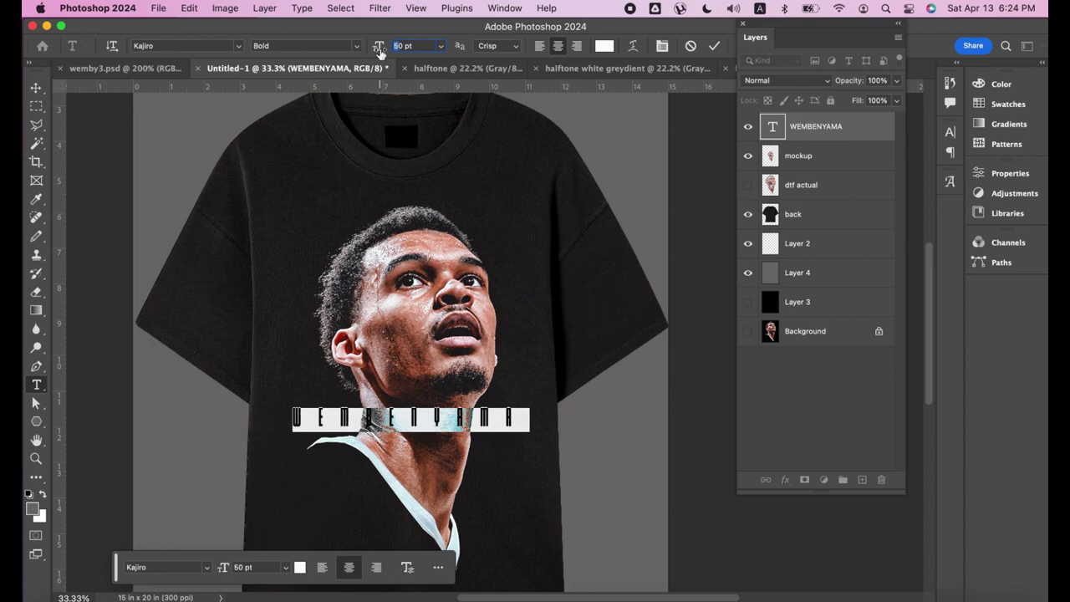
pyautogui.write('30')
pyautogui.press('Return')
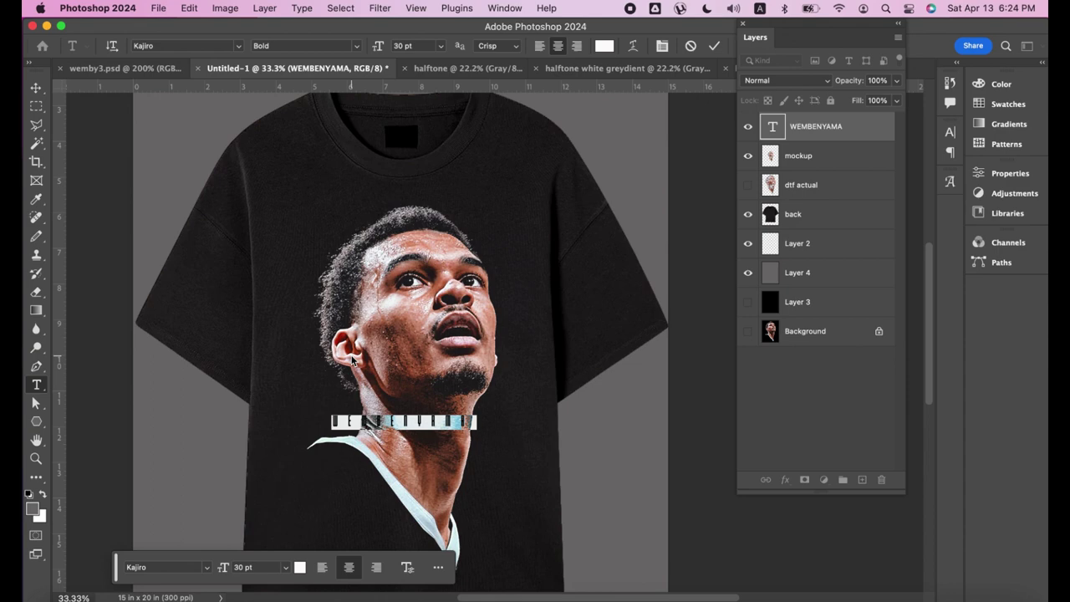
pyautogui.hotkey('alt', 'Right')
pyautogui.hotkey('alt', 'Right')
pyautogui.hotkey('alt', 'Right')
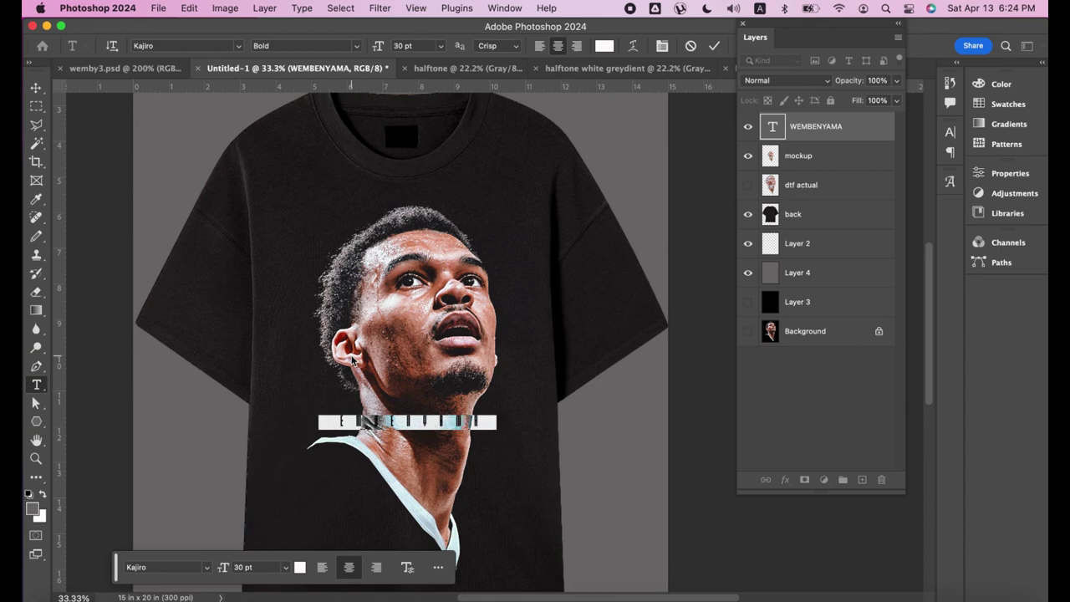
pyautogui.hotkey('alt', 'Right')
pyautogui.hotkey('alt', 'Right')
pyautogui.hotkey('alt', 'Right')
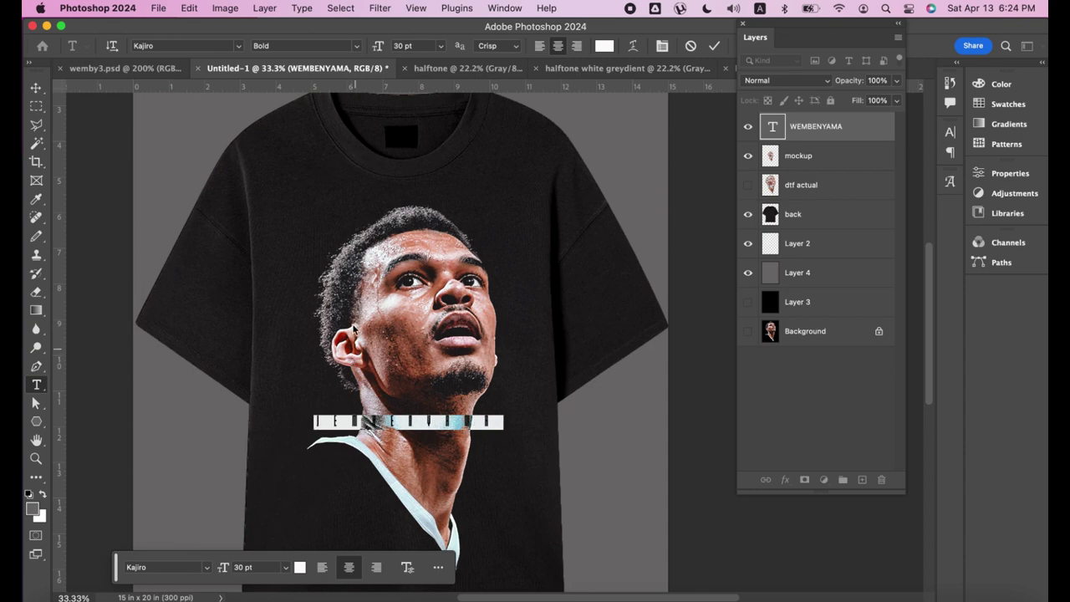
pyautogui.hotkey('alt', 'Right')
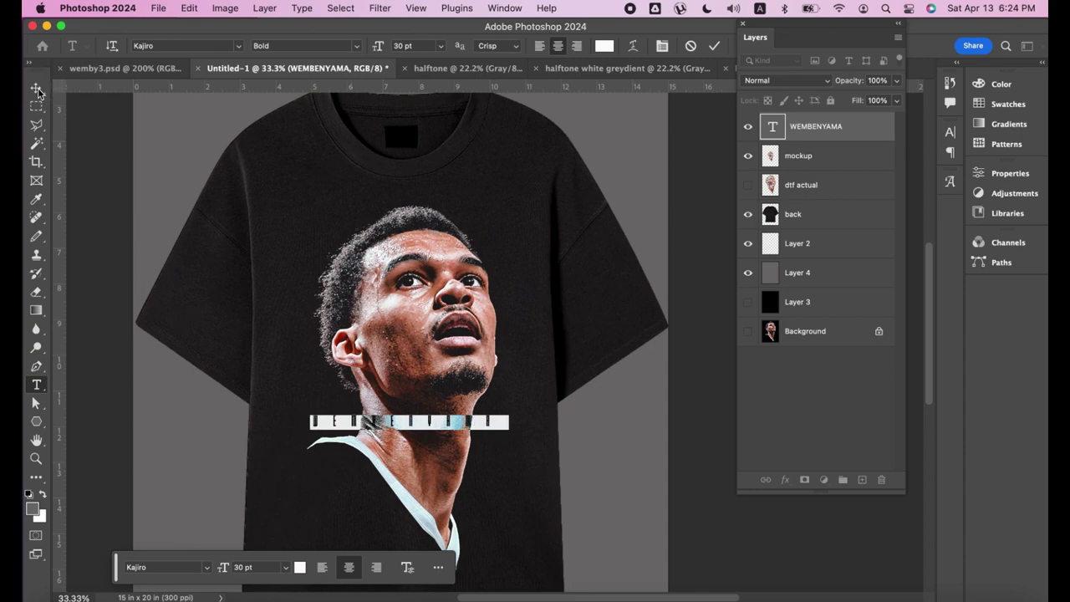
pyautogui.hotkey('alt', 'Right')
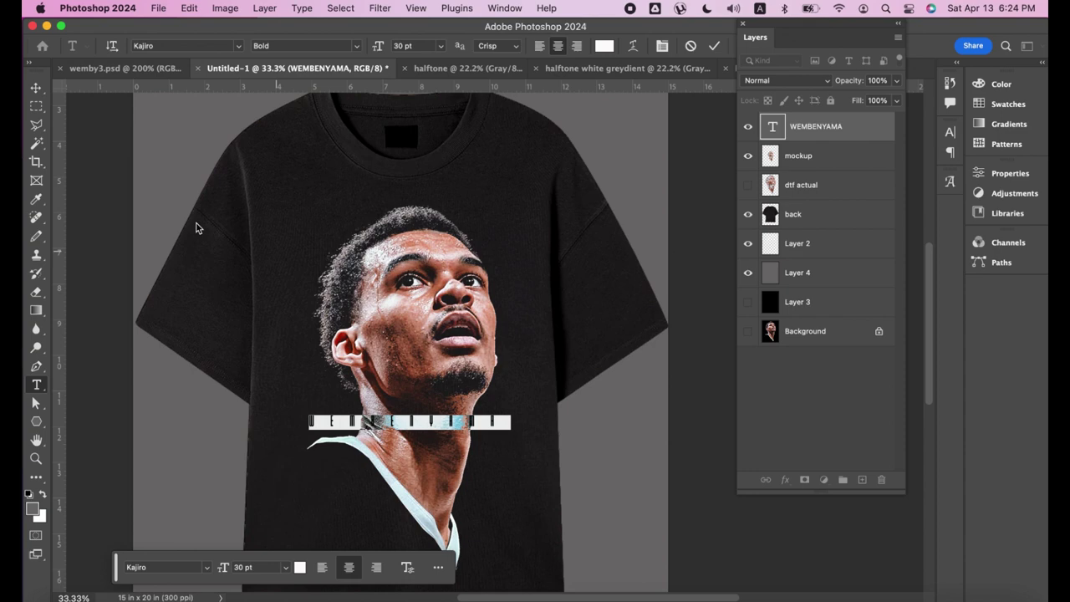
pyautogui.press('Escape')
pyautogui.press('v')
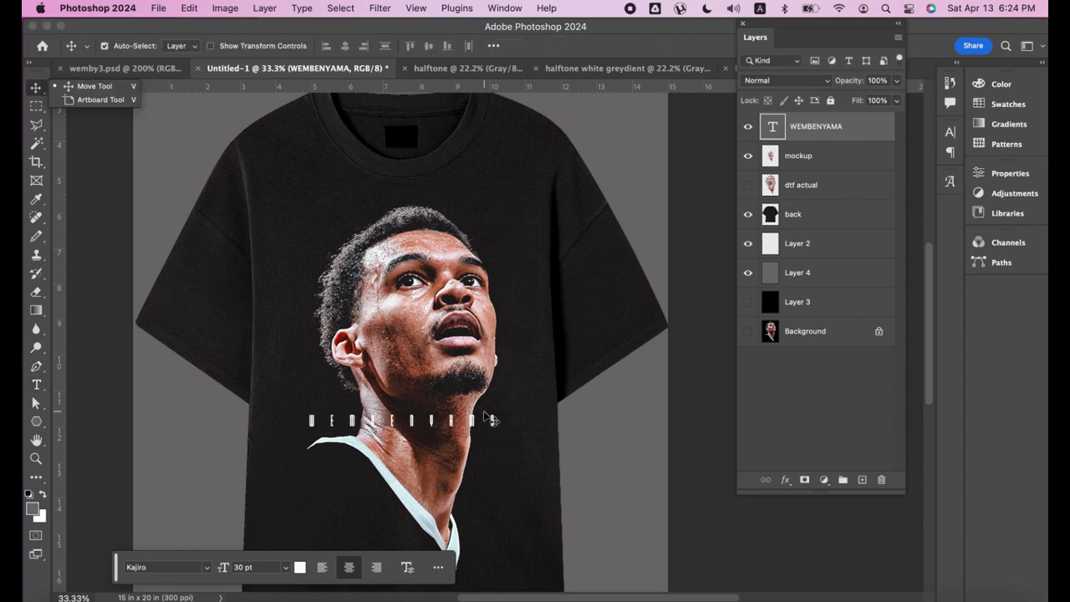
pyautogui.press('super')
# - Select the mockup and back layers and set the foreground colour to yellow #fbec03
pyautogui.click(823, 162)
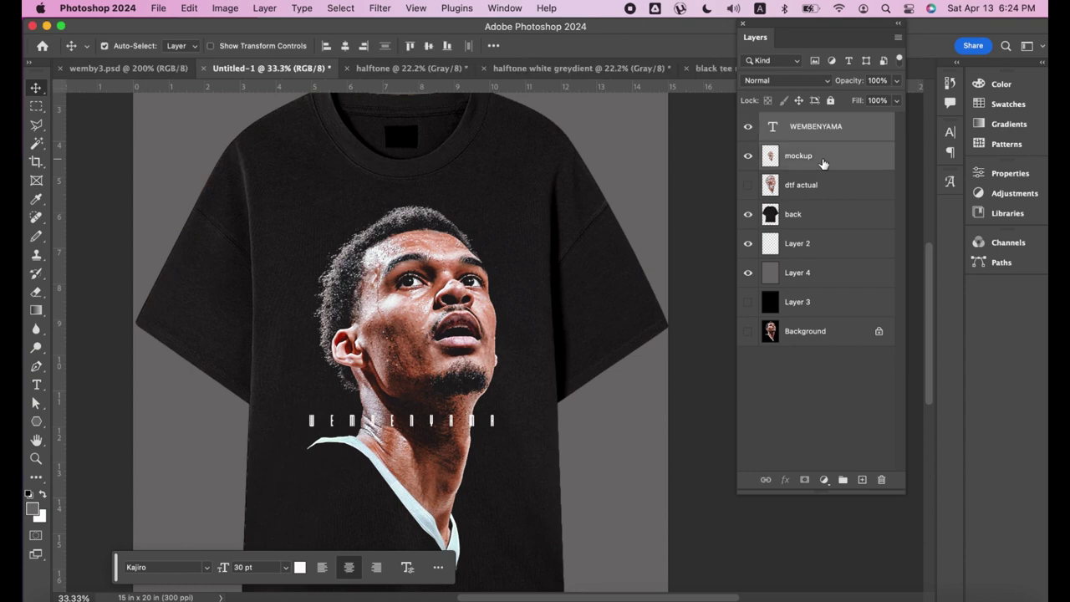
pyautogui.keyDown('super'); pyautogui.click(811, 219); pyautogui.keyUp('super')
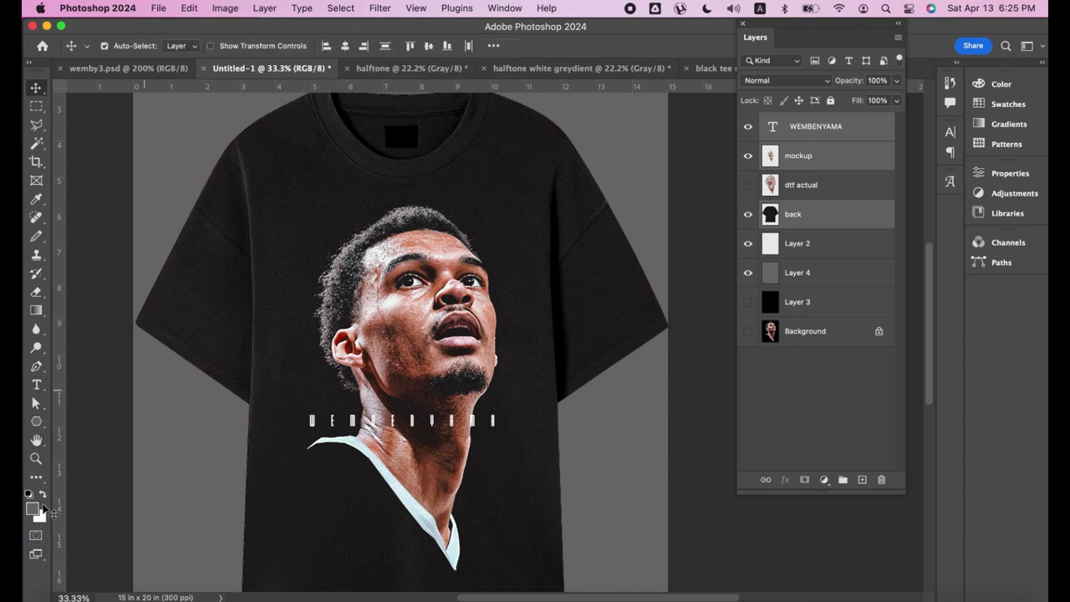
pyautogui.click(31, 512)
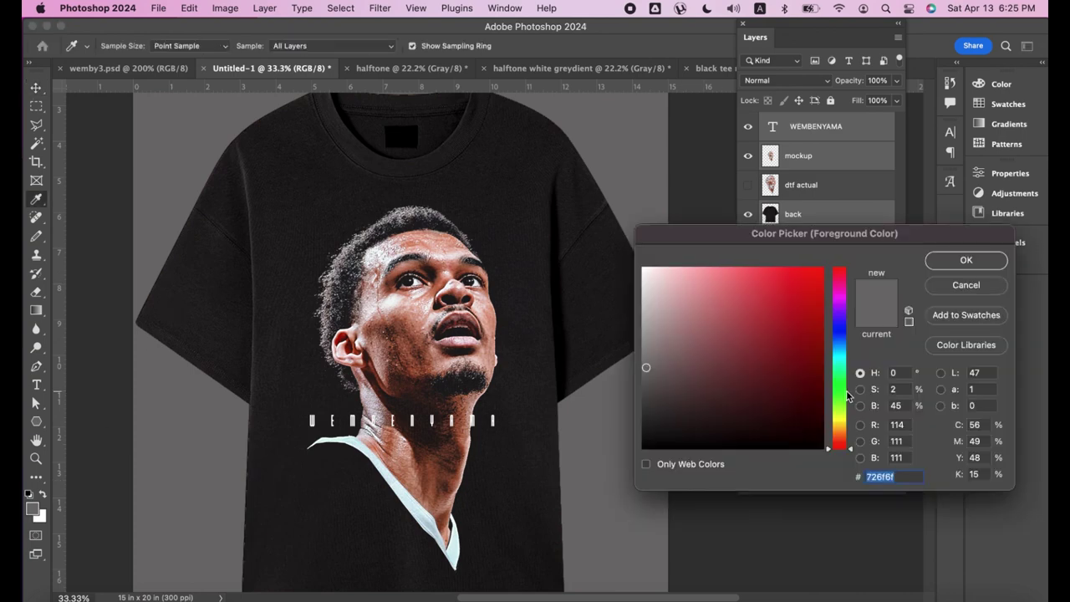
pyautogui.click(843, 419)
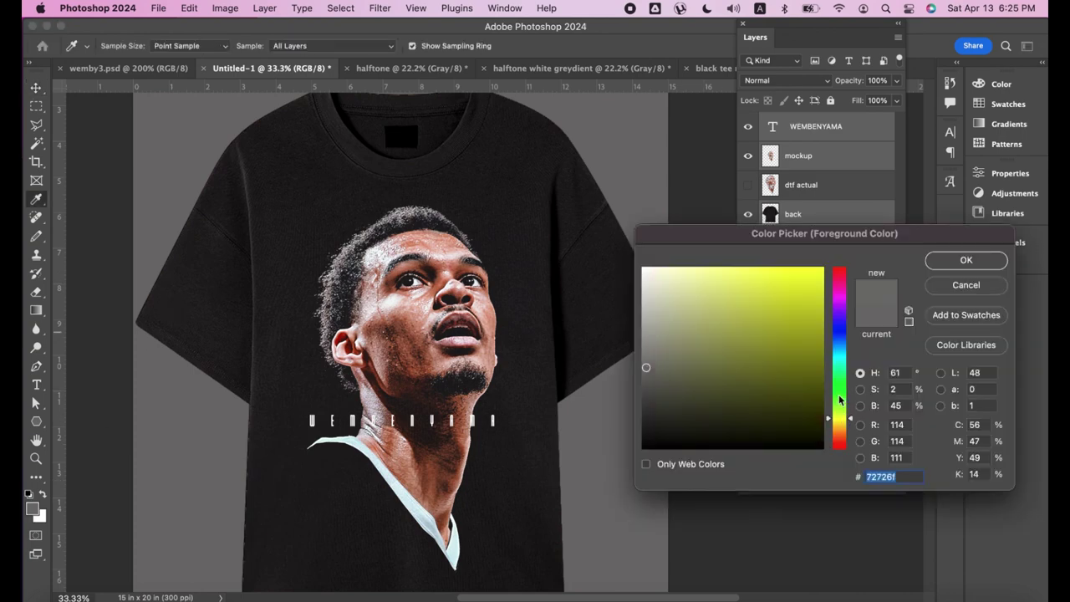
pyautogui.click(851, 422)
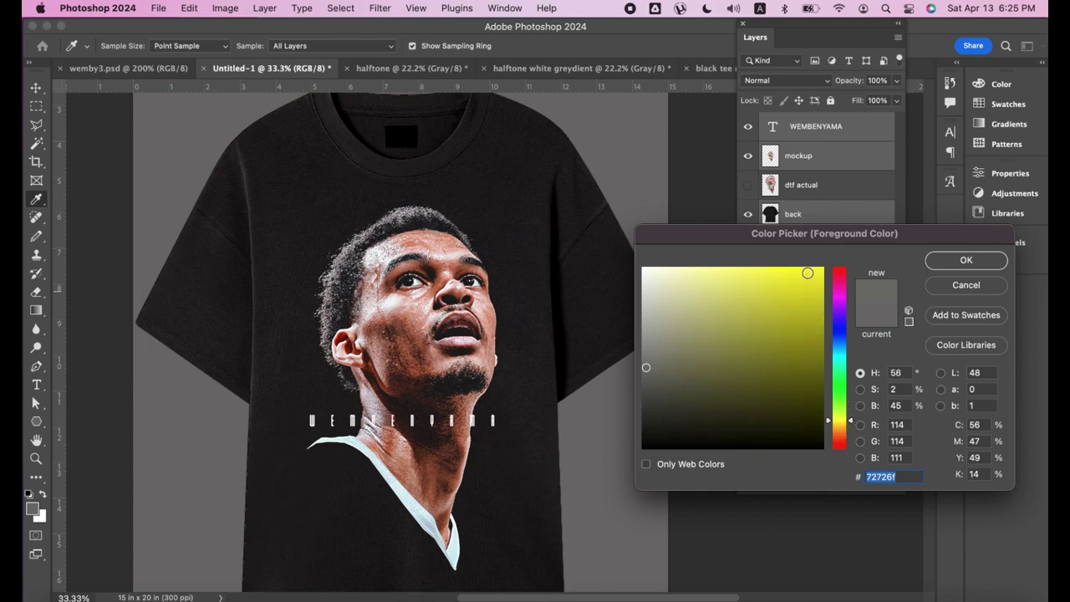
pyautogui.click(821, 270)
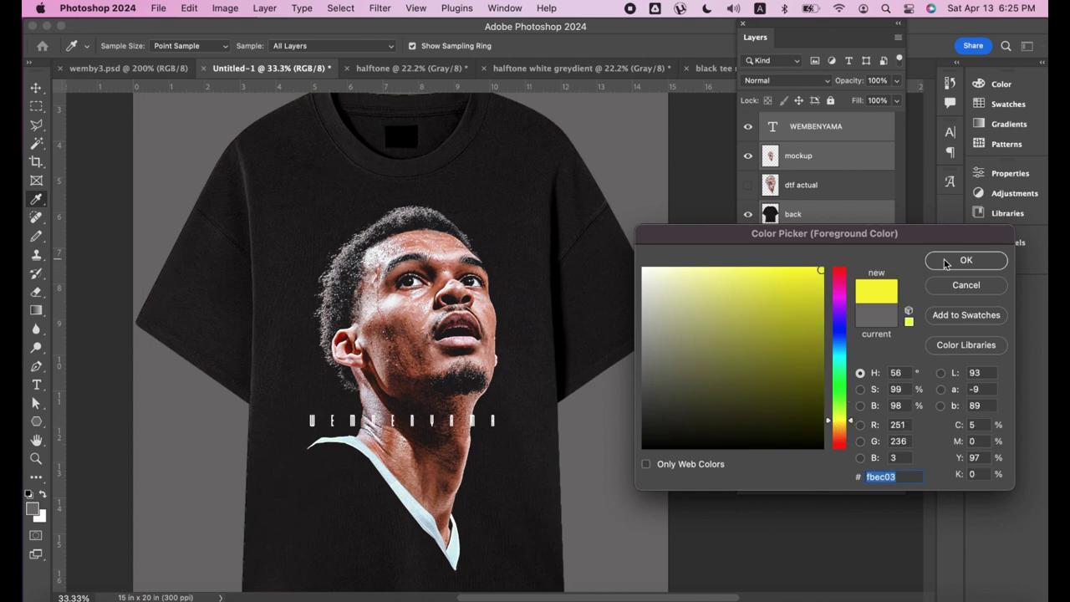
pyautogui.click(966, 260)
# - Start a new text layer on the upper shirt above the portrait's head
pyautogui.press('v')
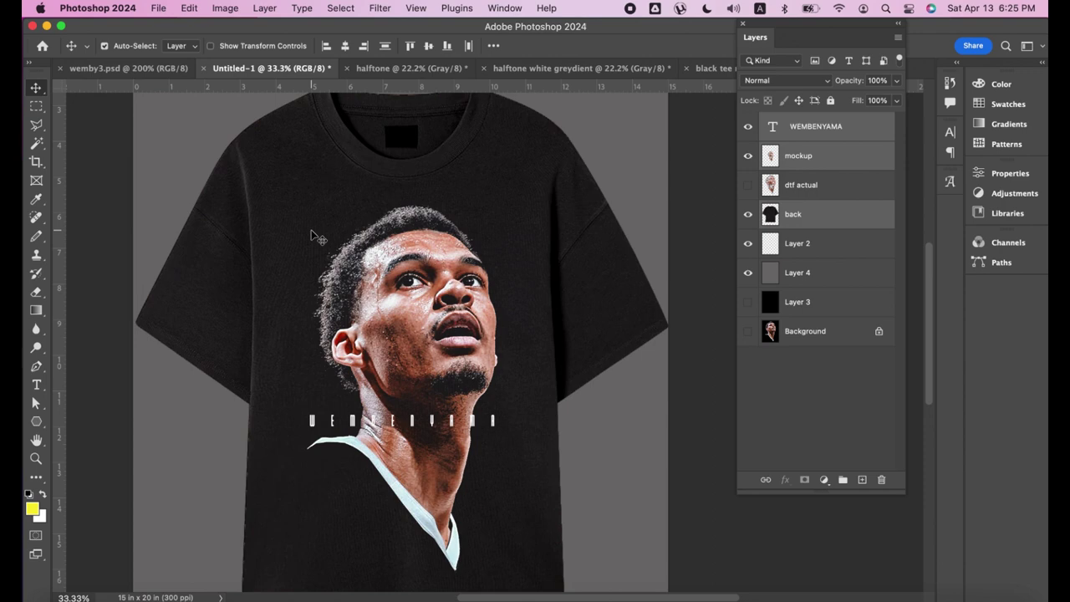
pyautogui.press('t')
pyautogui.click(311, 227)
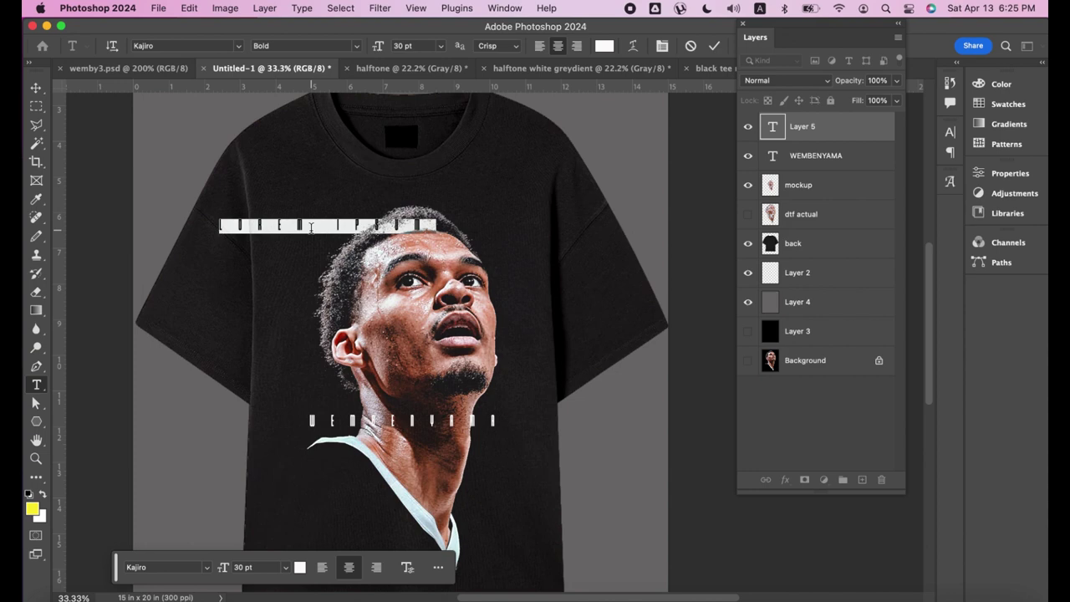
# - Type VICTOR and set it in the Autonesia Regular script font
pyautogui.write('VICTO')
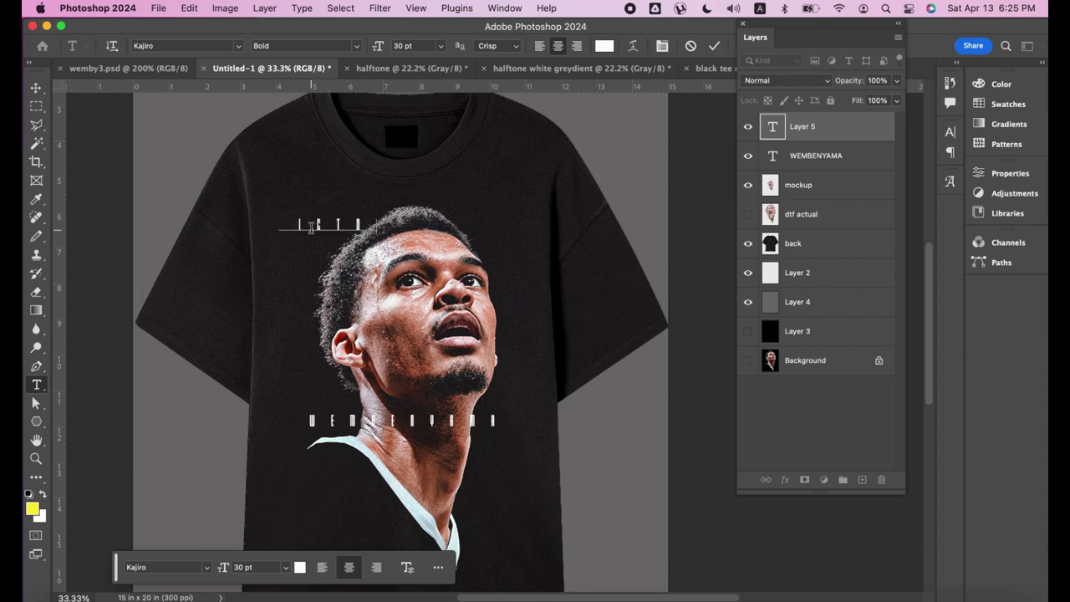
pyautogui.write('R')
pyautogui.press('super+a')
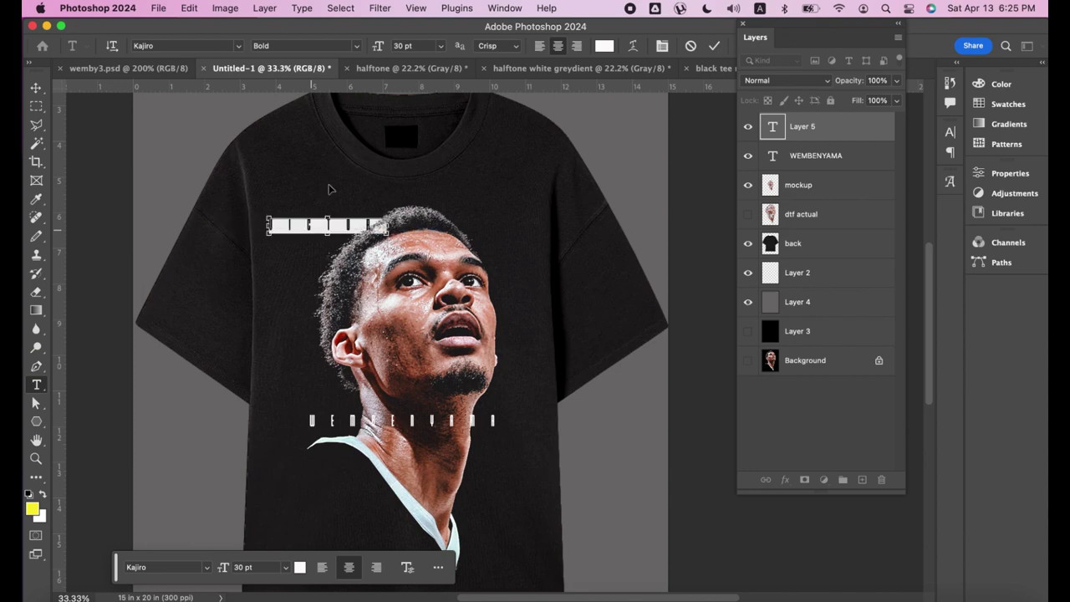
pyautogui.click(239, 47)
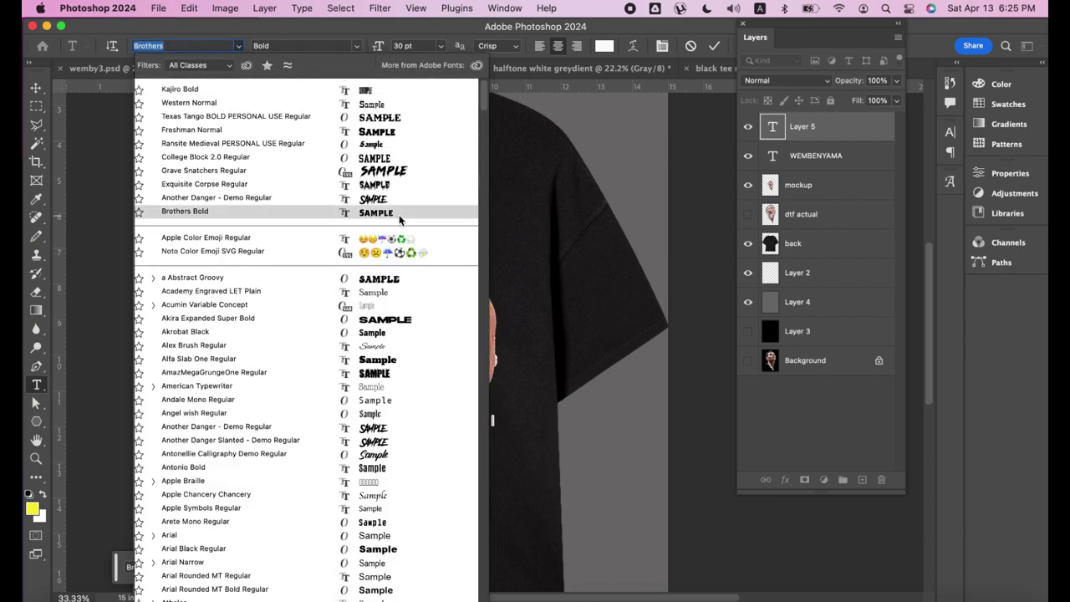
pyautogui.scroll(-3, 400, 220)
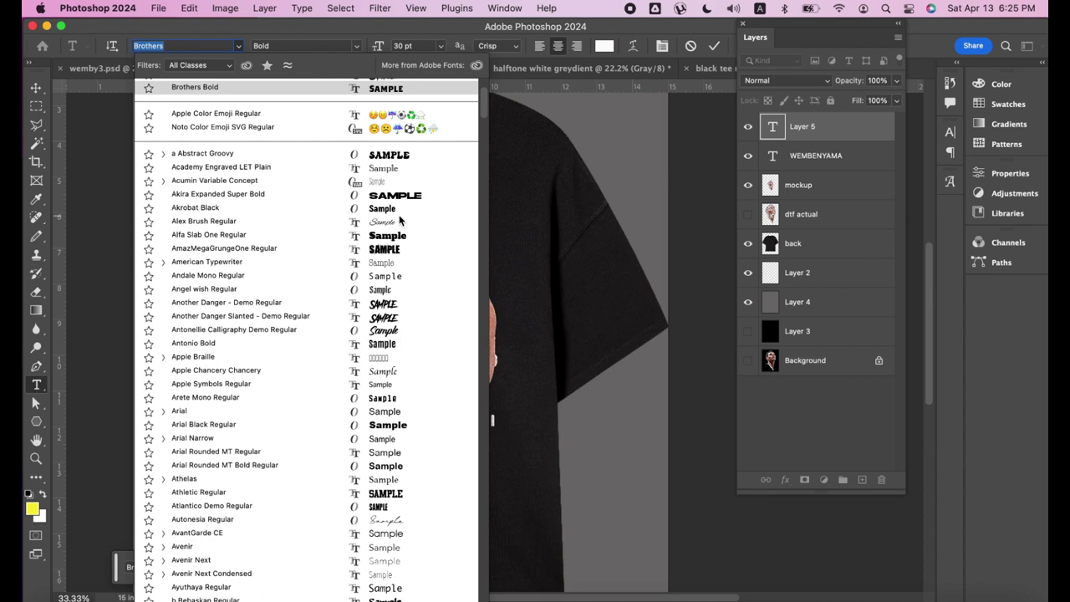
pyautogui.scroll(-1, 399, 220)
pyautogui.scroll(-3, 400, 220)
pyautogui.scroll(-1, 400, 220)
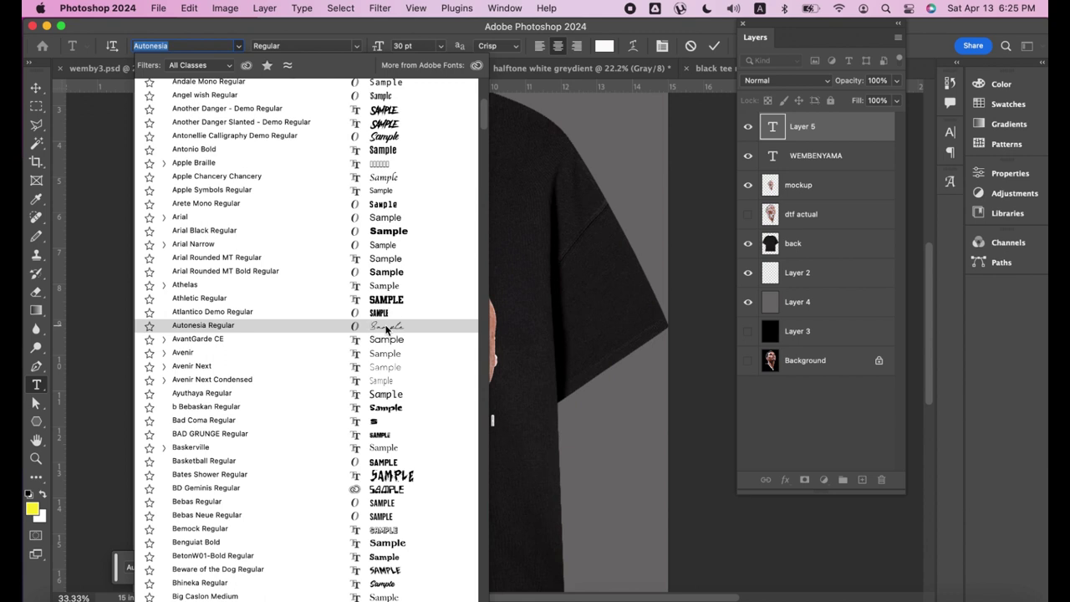
pyautogui.click(386, 326)
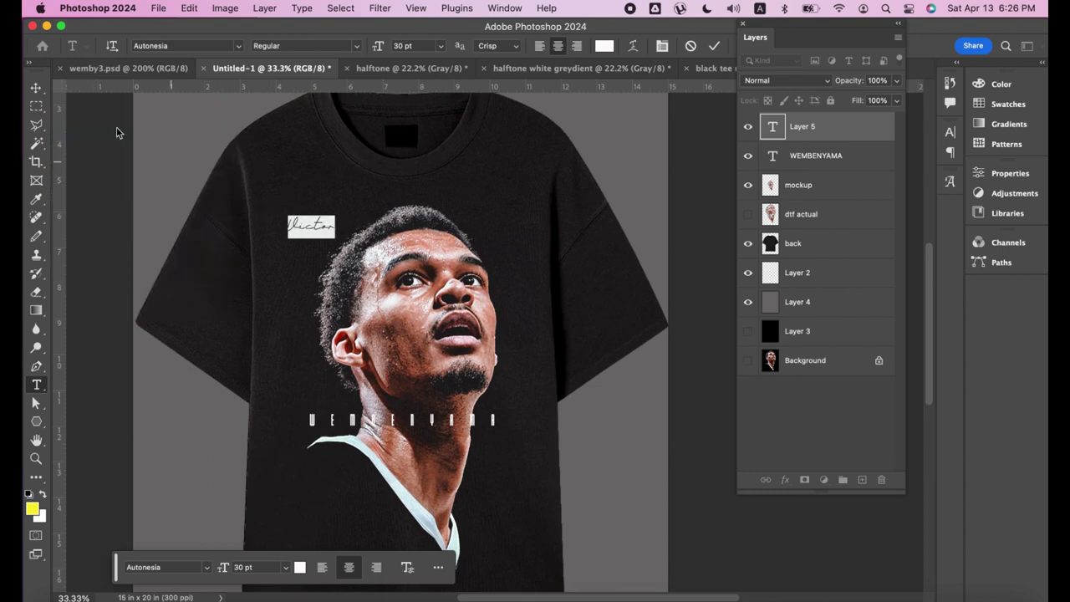
# - Resize the Victor text to 75 pt, after first trying 200 pt, and commit it
pyautogui.click(402, 46)
pyautogui.write('20')
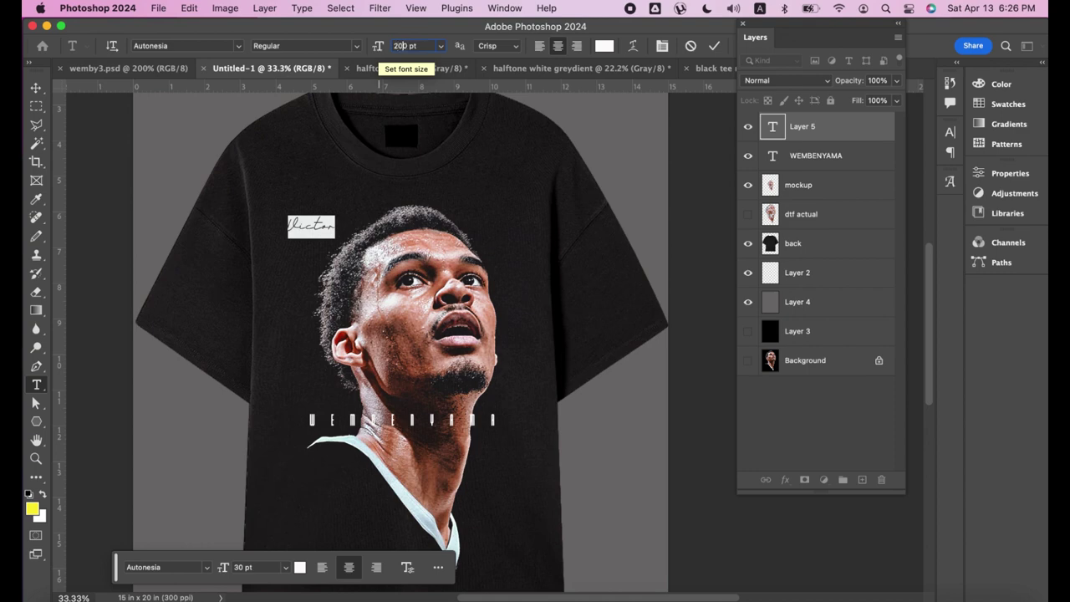
pyautogui.write('0')
pyautogui.press('Return')
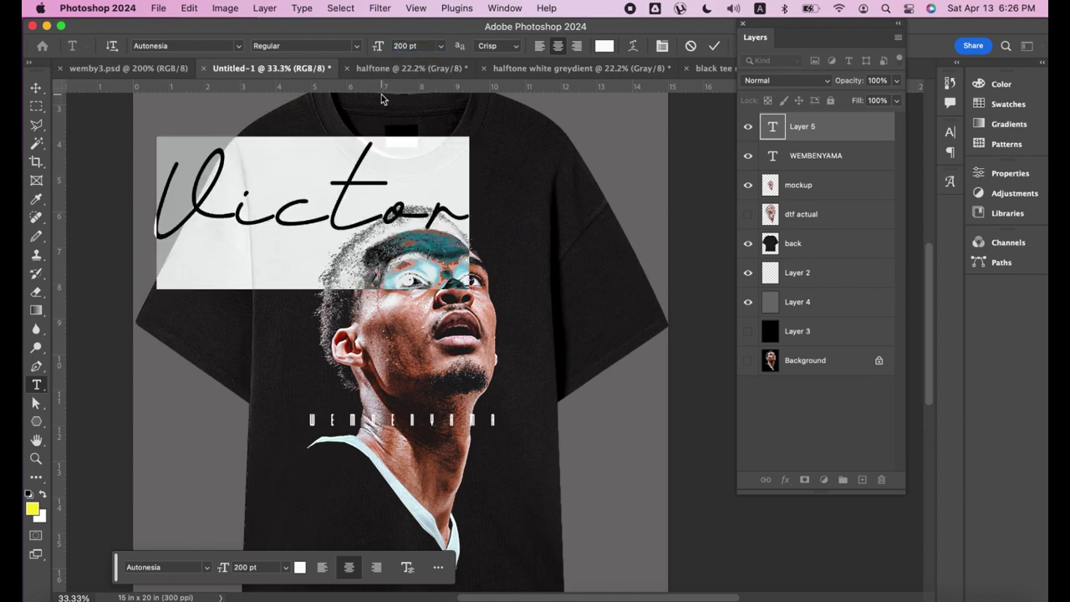
pyautogui.doubleClick(406, 46)
pyautogui.write('75')
pyautogui.press('Return')
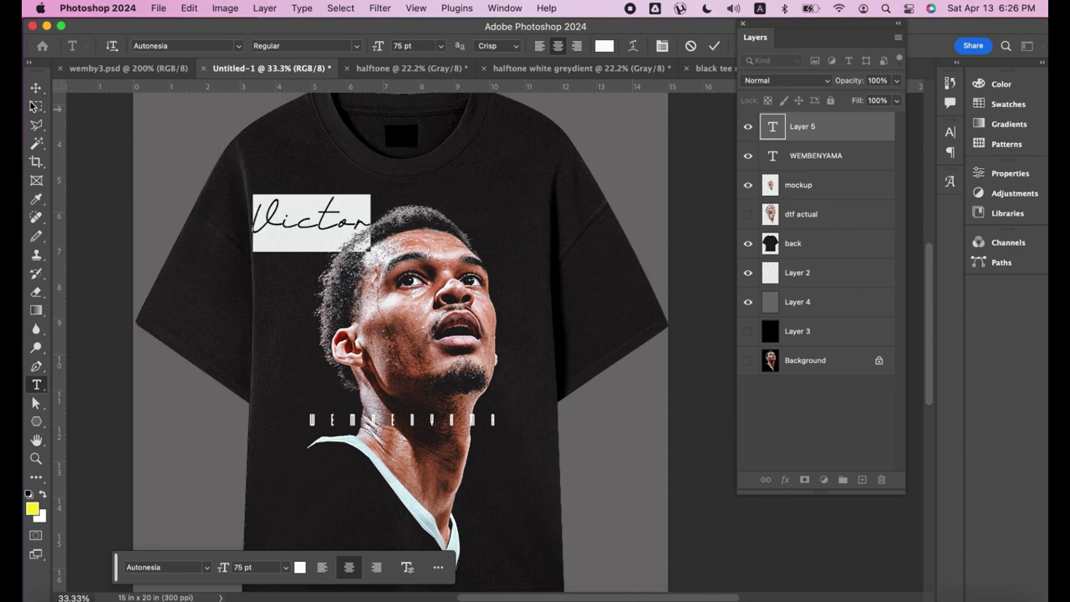
pyautogui.click(36, 87)
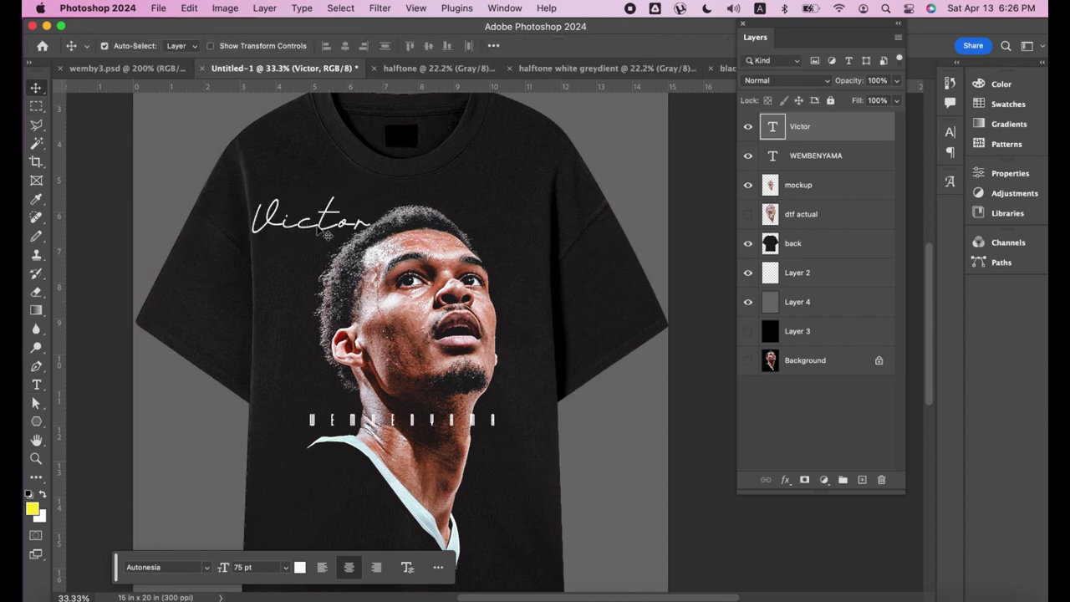
# - Drag the Victor text down onto the chest, just above the WEMBENYAMA name
pyautogui.moveTo(326, 236)
pyautogui.mouseDown()
pyautogui.moveTo(408, 424)
pyautogui.moveTo(368, 403)
pyautogui.moveTo(389, 398)
pyautogui.mouseUp()
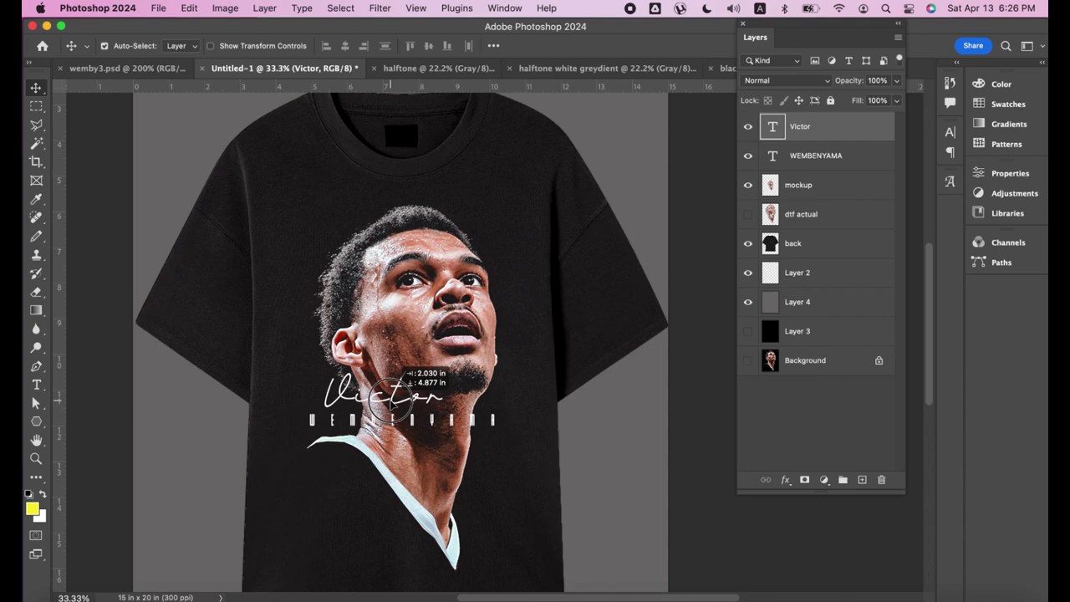
pyautogui.moveTo(389, 398); pyautogui.dragTo(392, 398)
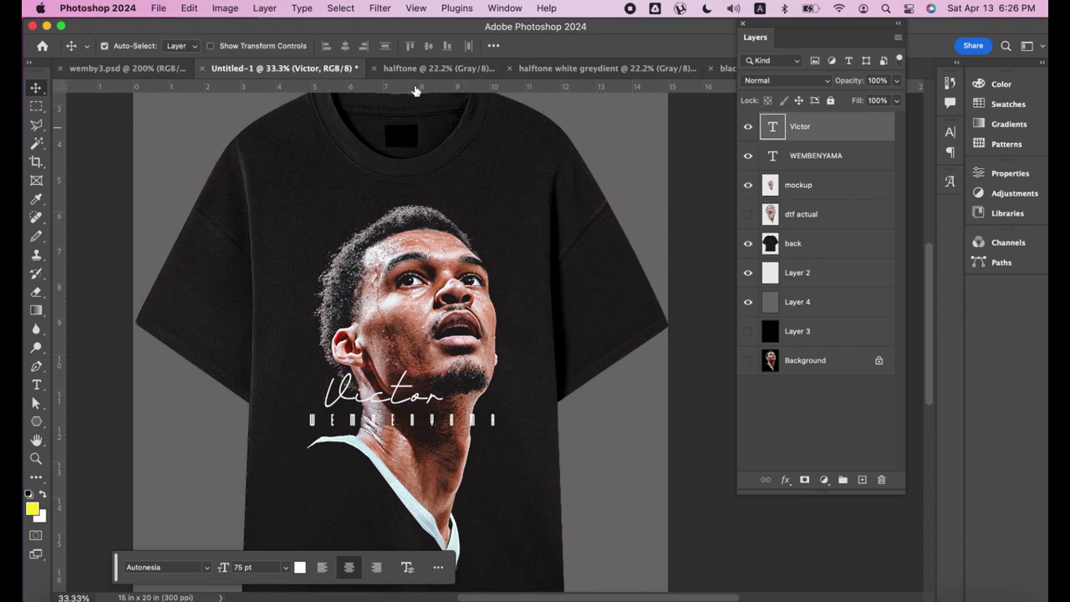
pyautogui.press('Return')
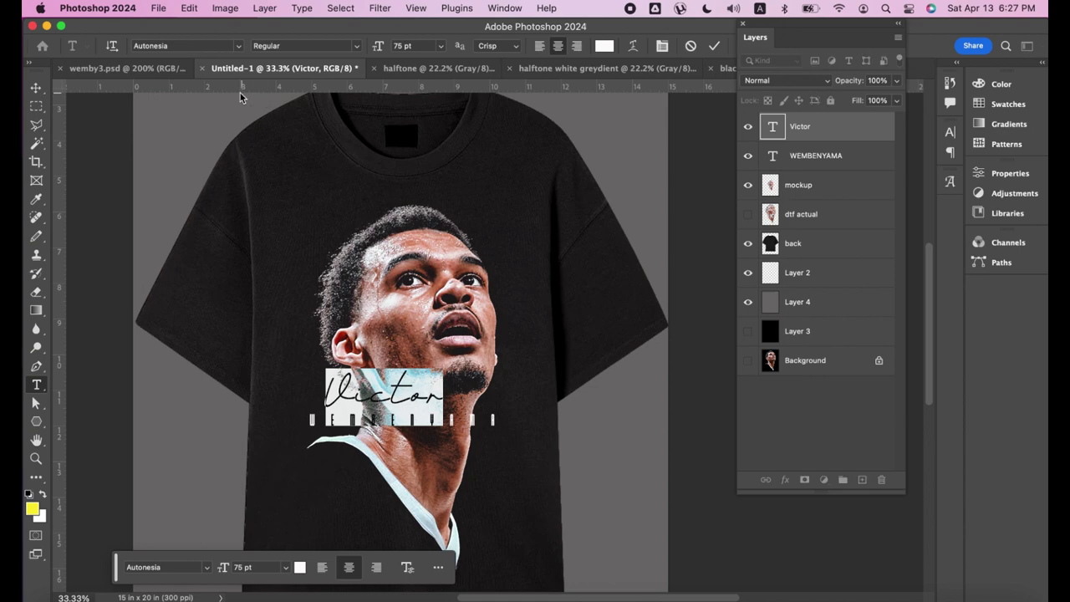
# - Change the Victor text font to the Black Pink script
pyautogui.click(238, 46)
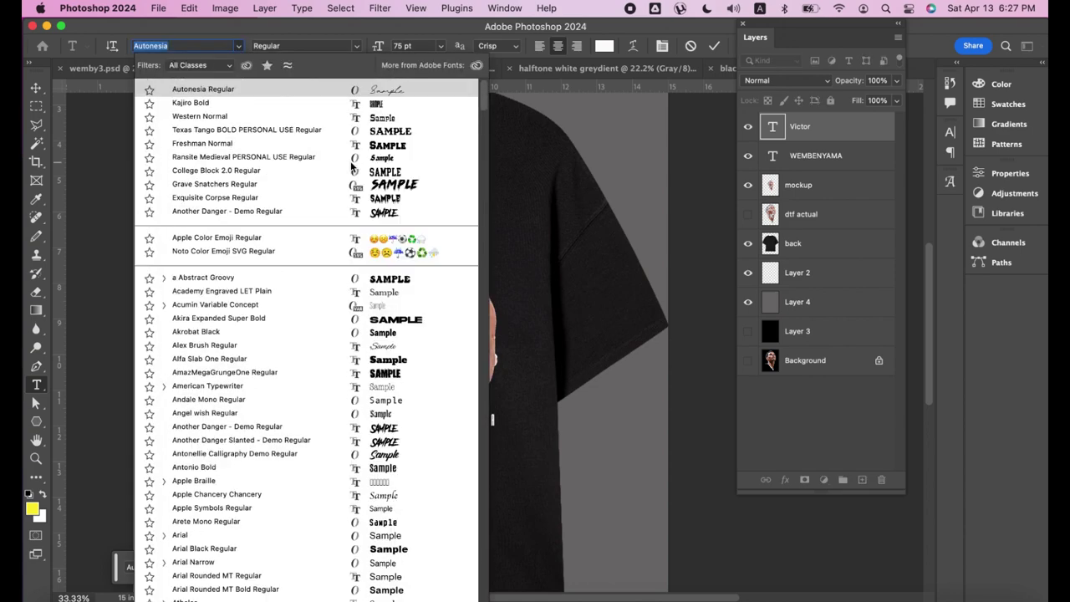
pyautogui.press('Down')
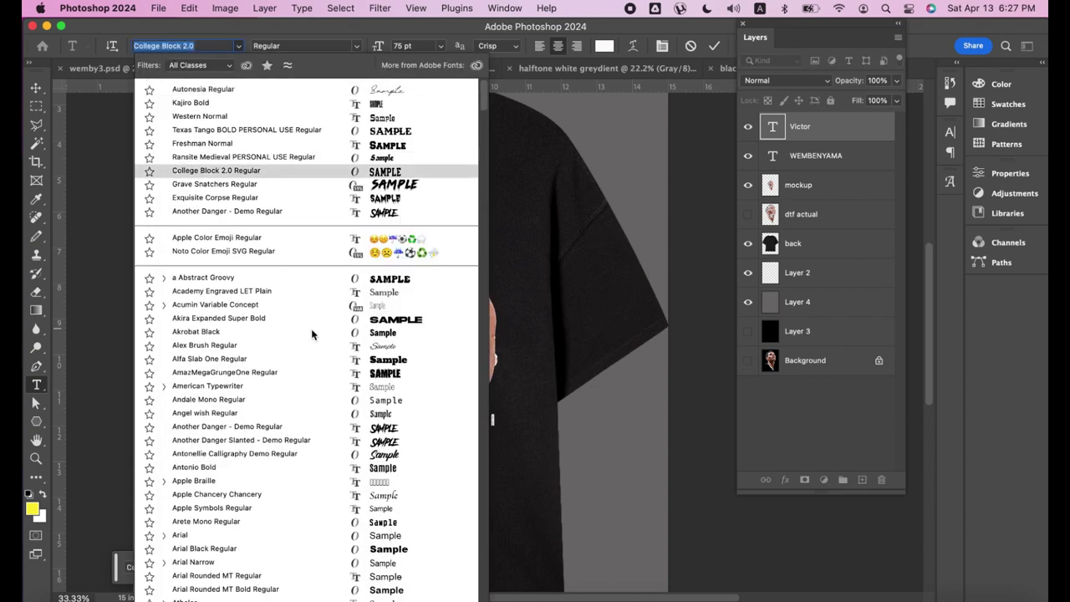
pyautogui.scroll(-5, 310, 335)
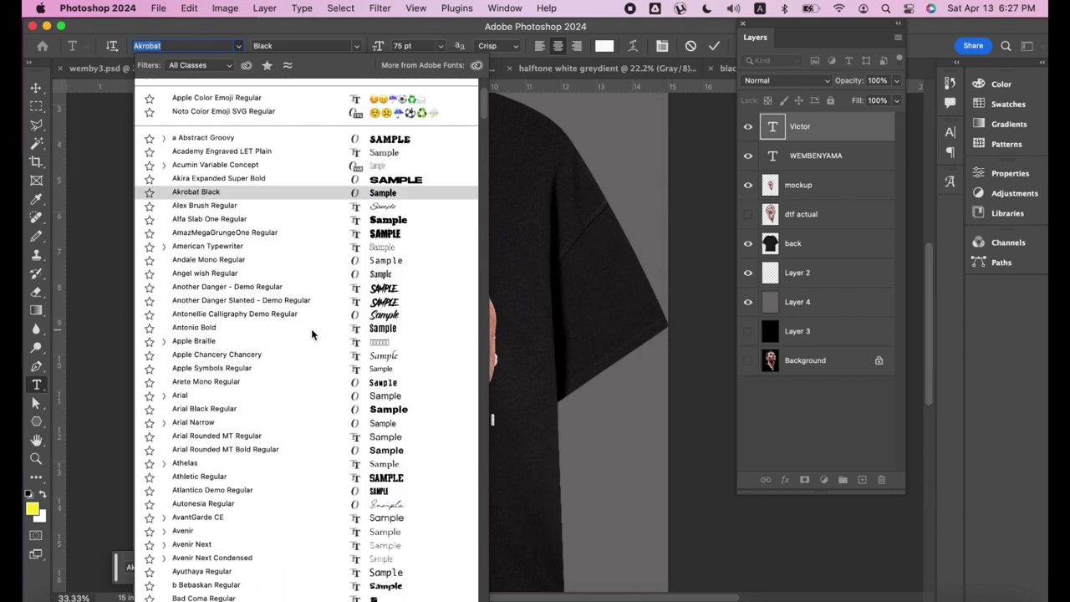
pyautogui.scroll(-8, 311, 334)
pyautogui.scroll(-2, 311, 334)
pyautogui.scroll(-7, 311, 334)
pyautogui.scroll(-3, 311, 334)
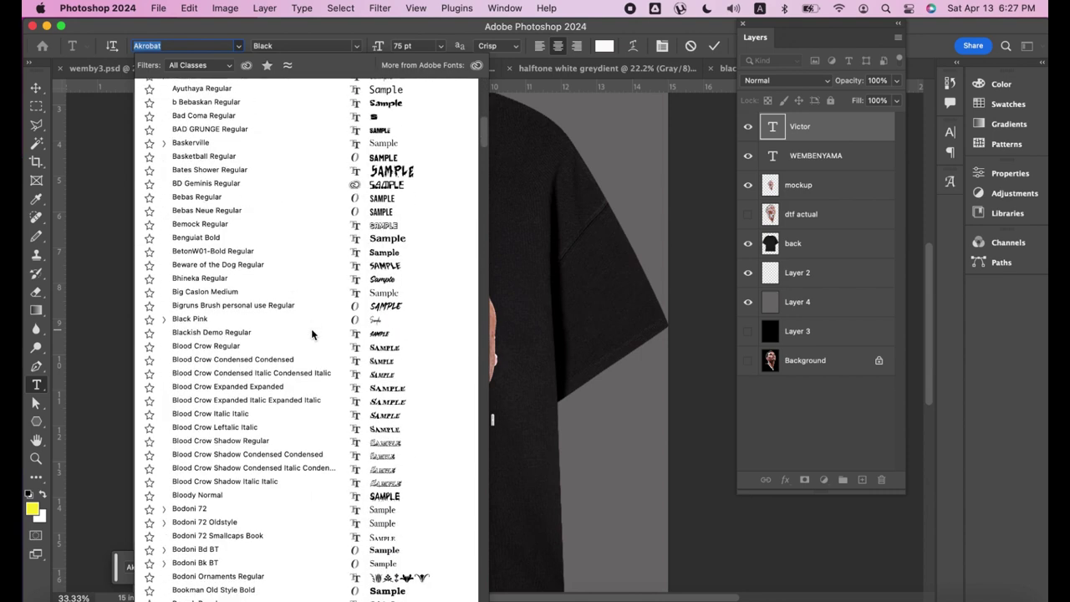
pyautogui.scroll(-2, 311, 334)
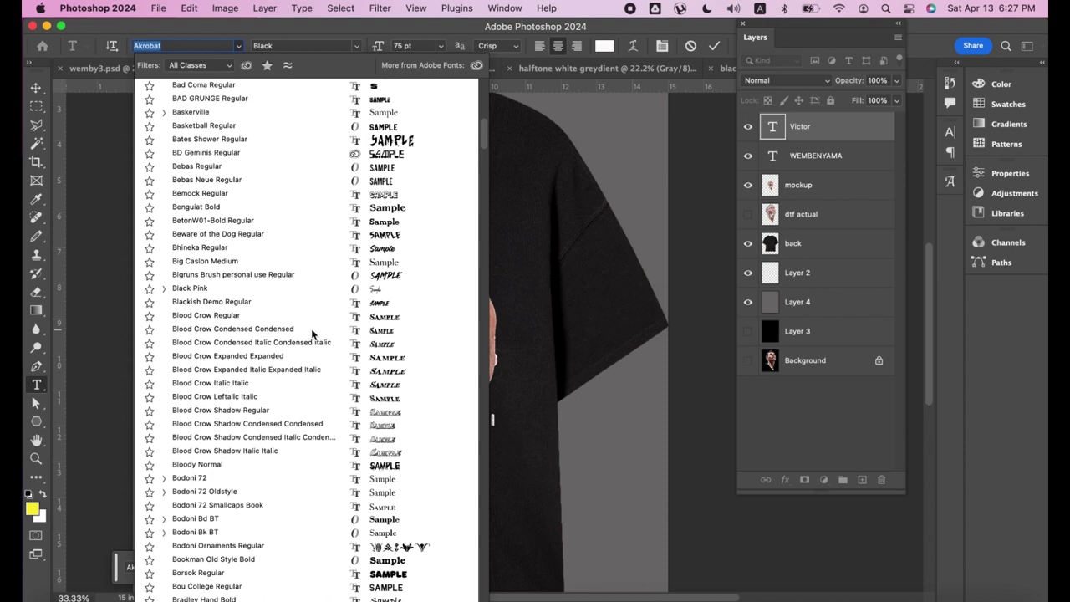
pyautogui.click(326, 289)
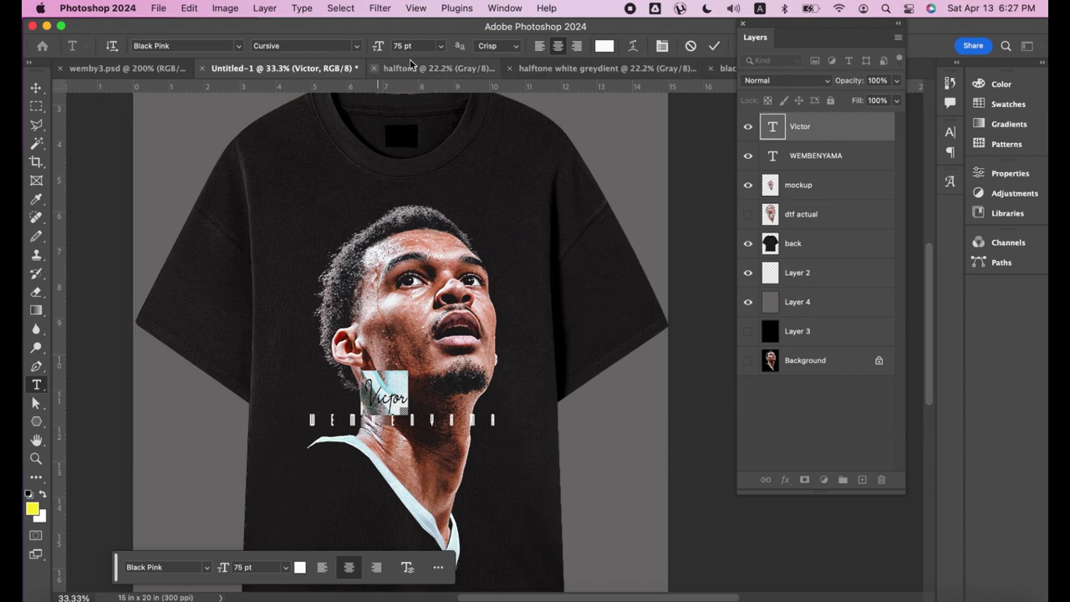
# - Set the Victor text size to 100 pt, after trying 150 pt, and commit it
pyautogui.click(441, 46)
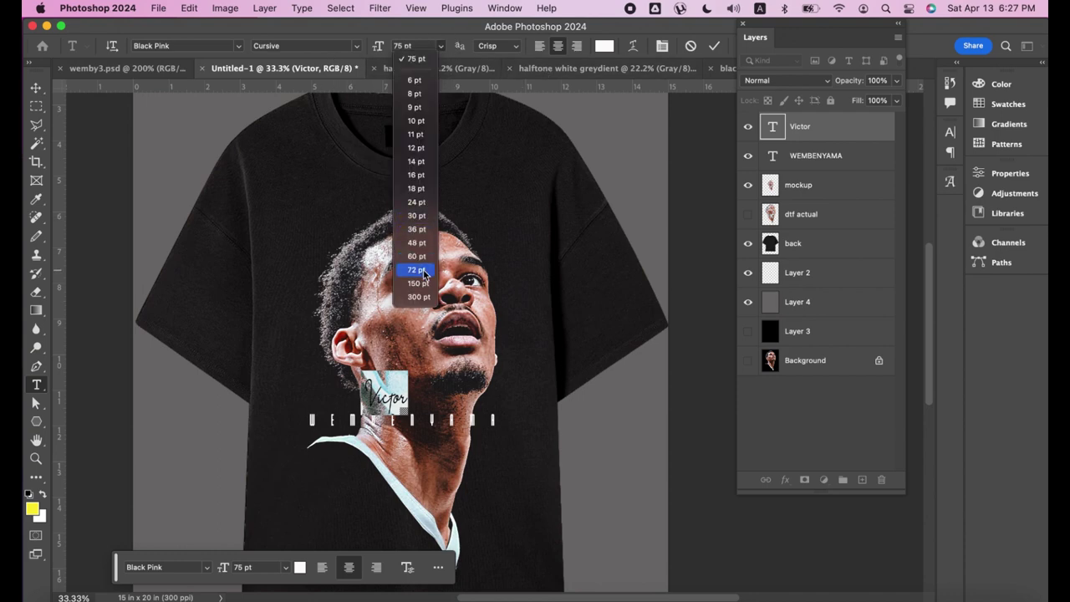
pyautogui.click(418, 283)
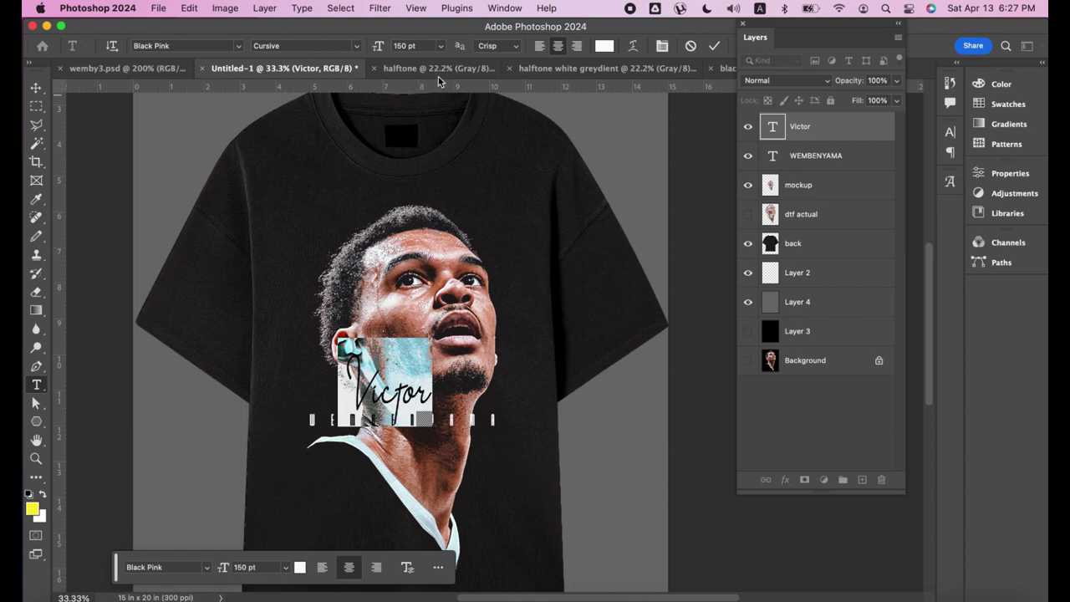
pyautogui.click(440, 46)
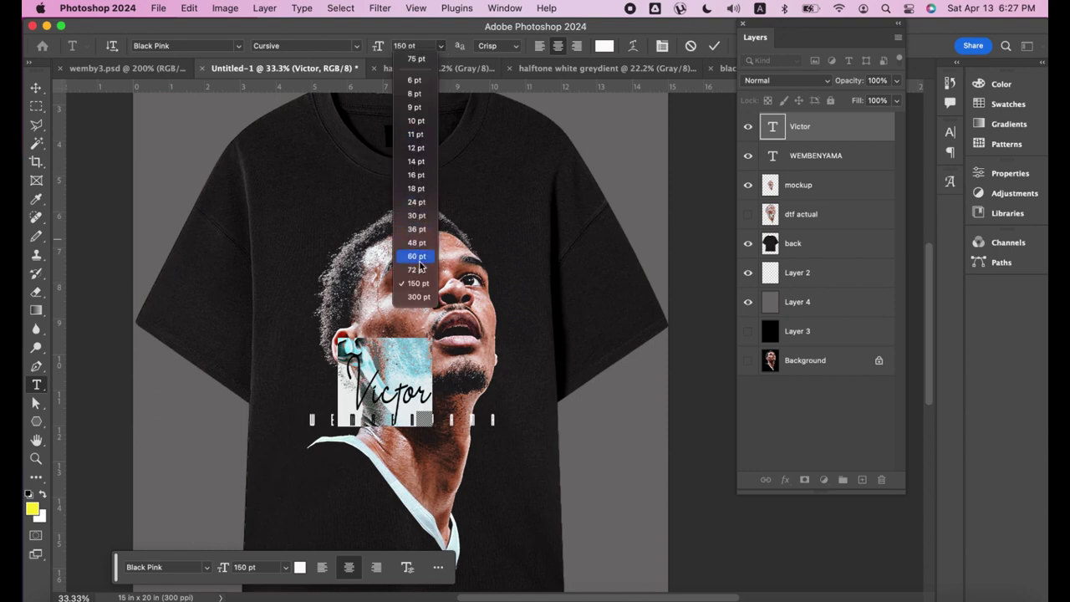
pyautogui.click(405, 50)
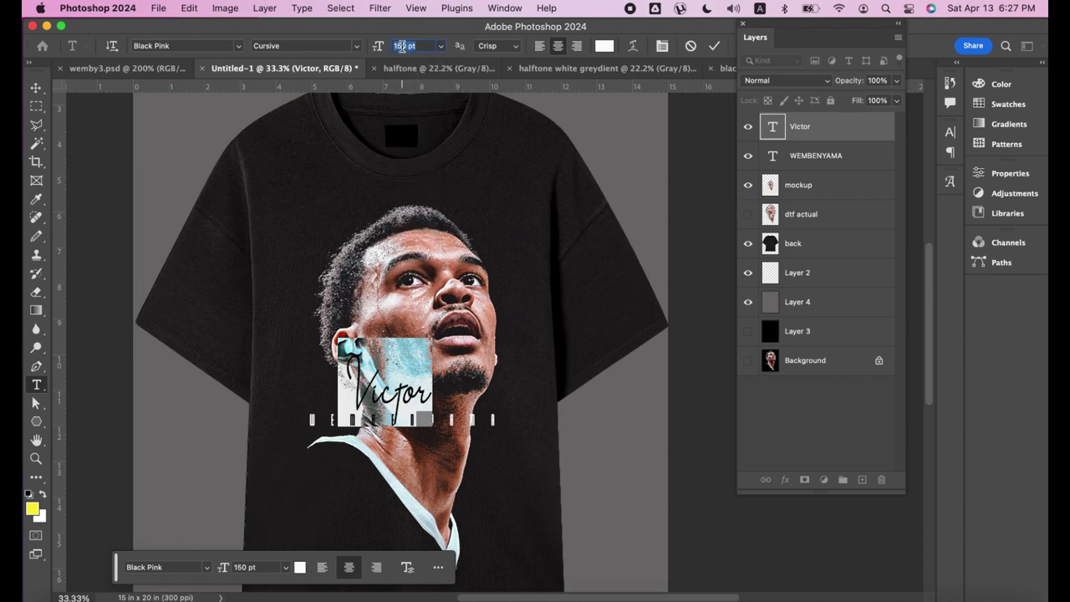
pyautogui.press('BackSpace')
pyautogui.write('100')
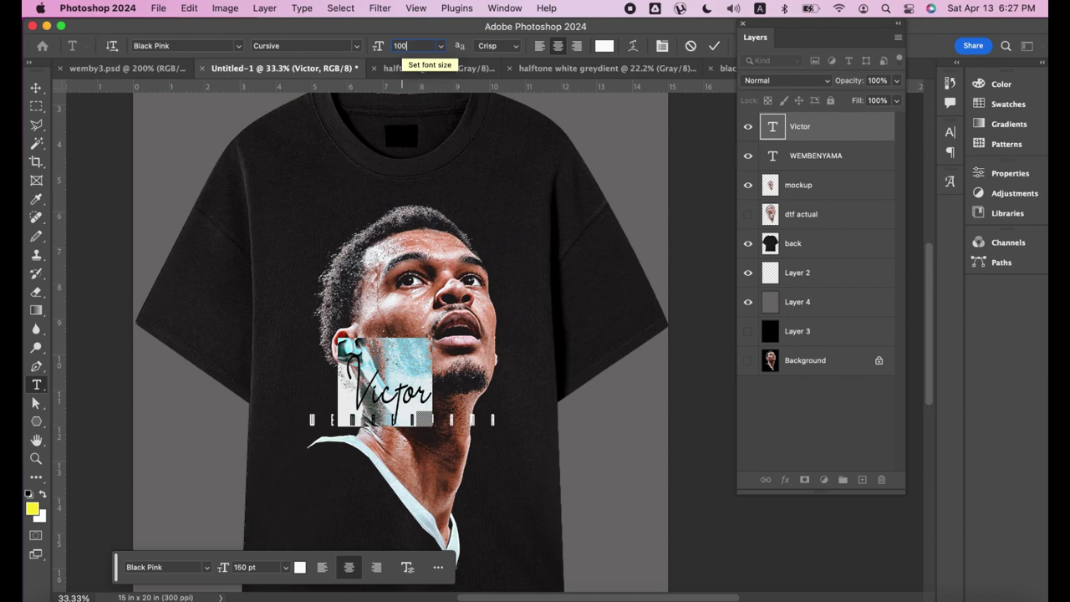
pyautogui.press('Return')
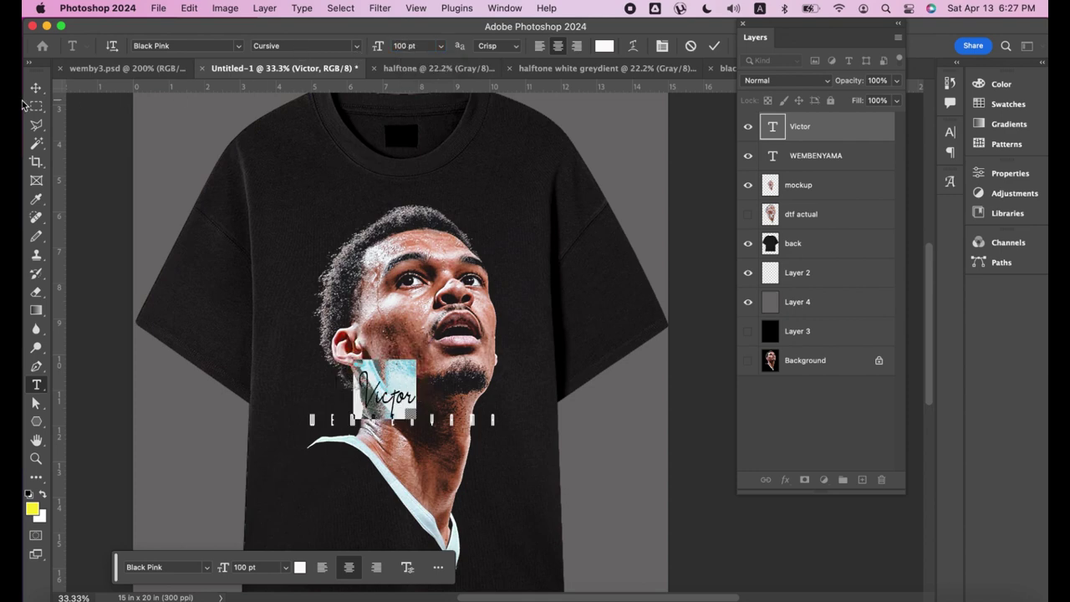
pyautogui.click(36, 87)
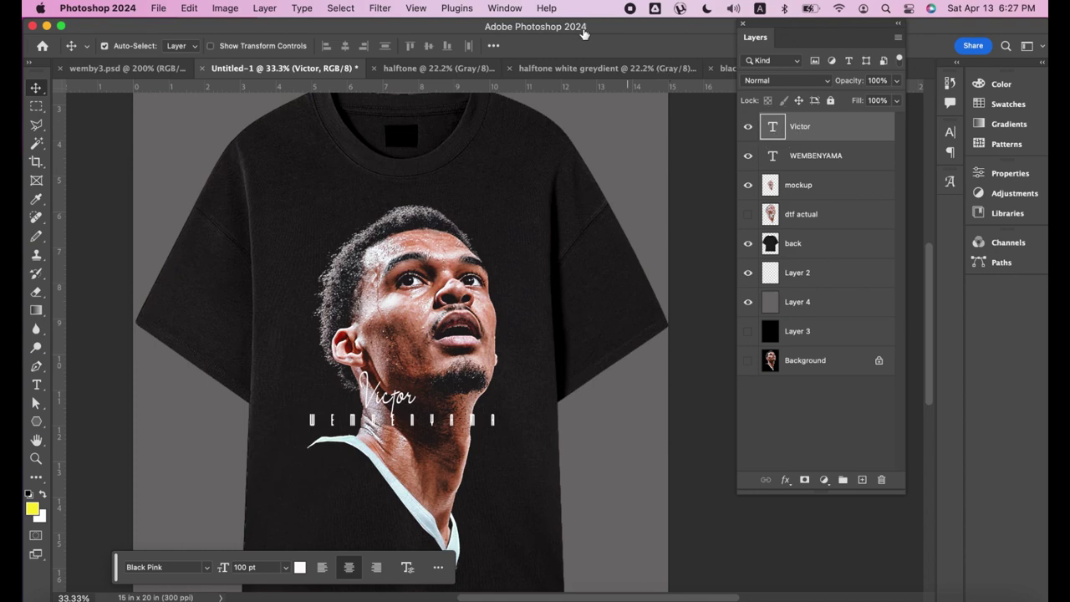
# - Colour the Victor text yellow (fbec03)
pyautogui.press('t')
pyautogui.click(603, 45)
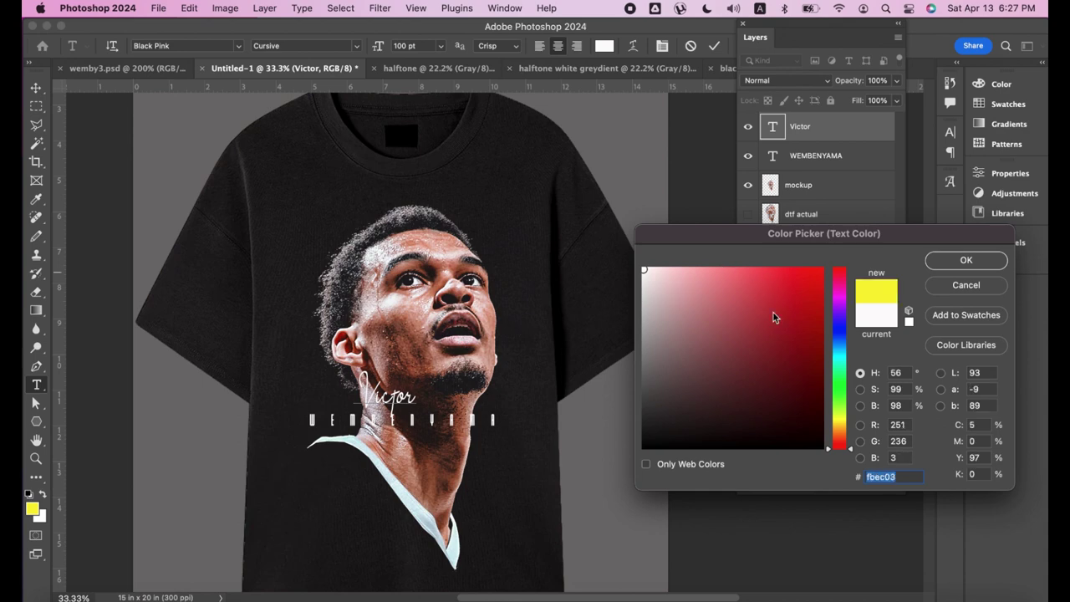
pyautogui.write('fbec03')
pyautogui.click(978, 264)
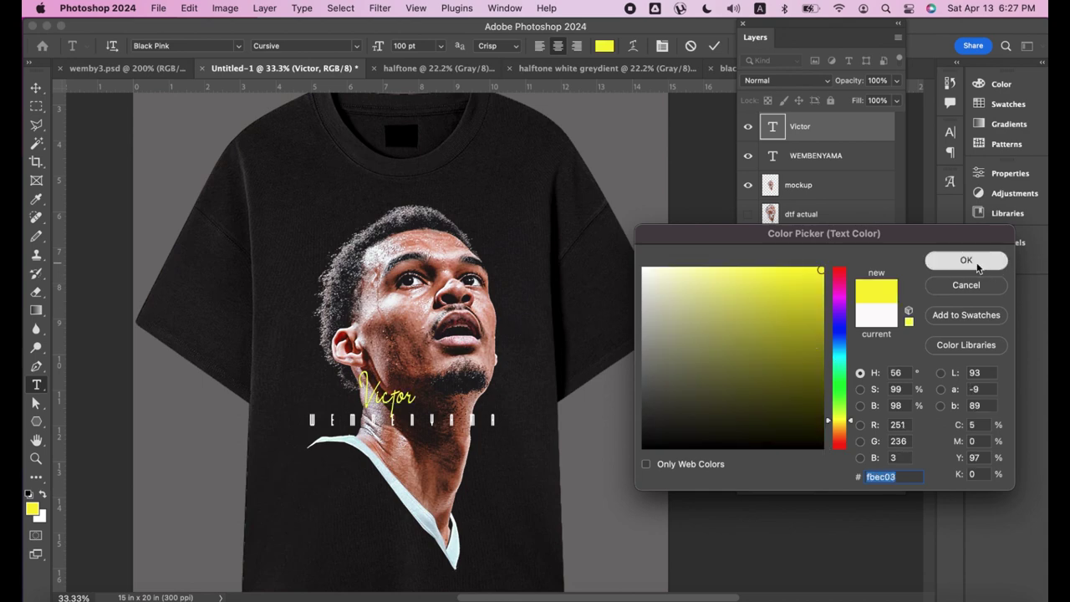
pyautogui.press('Return')
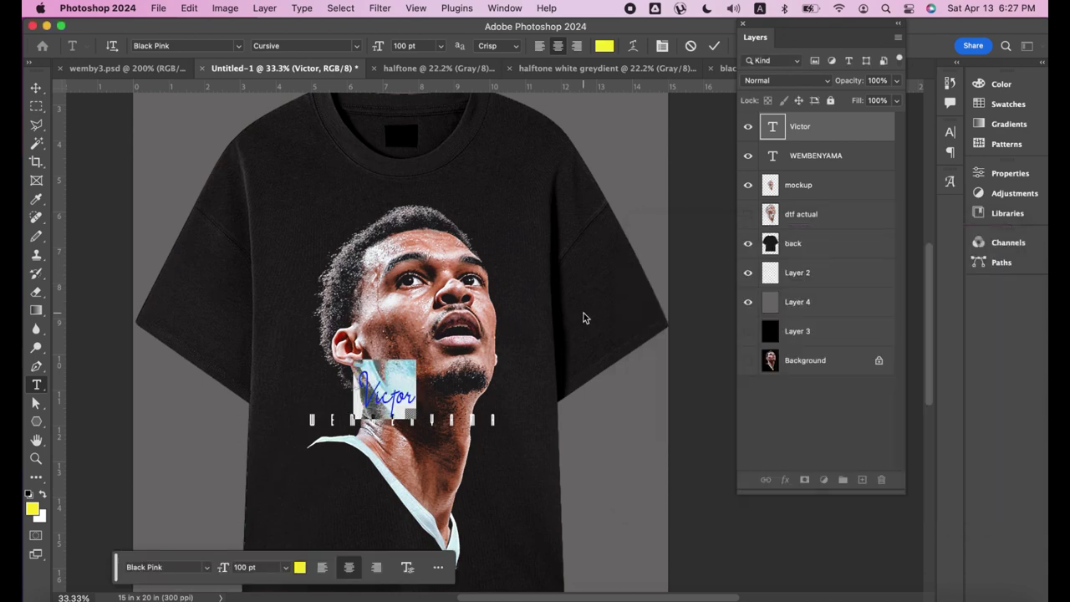
pyautogui.press('super+h')
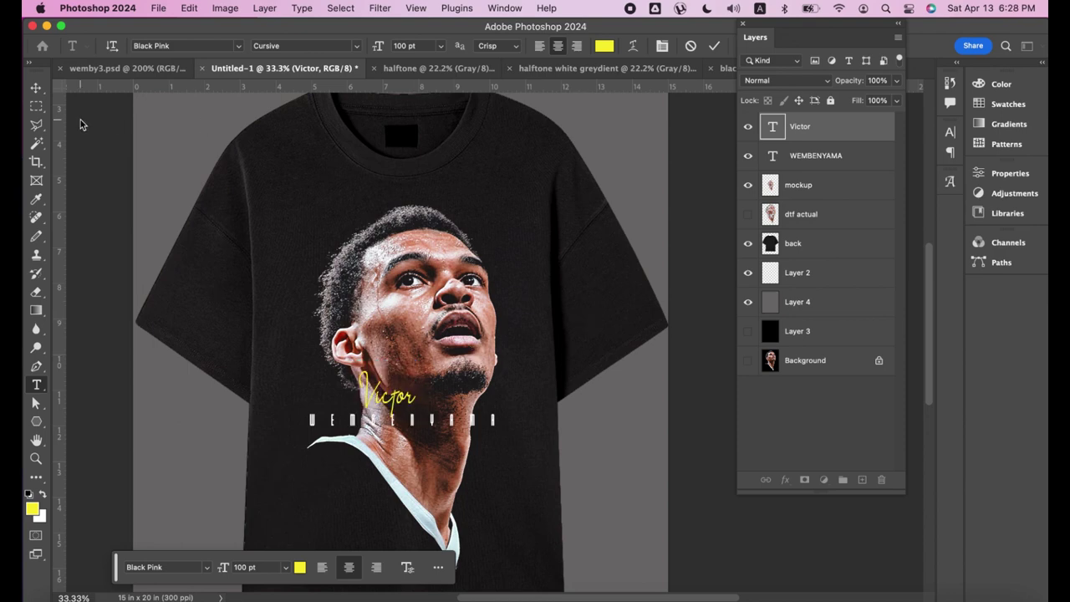
pyautogui.press('Escape')
pyautogui.press('v')
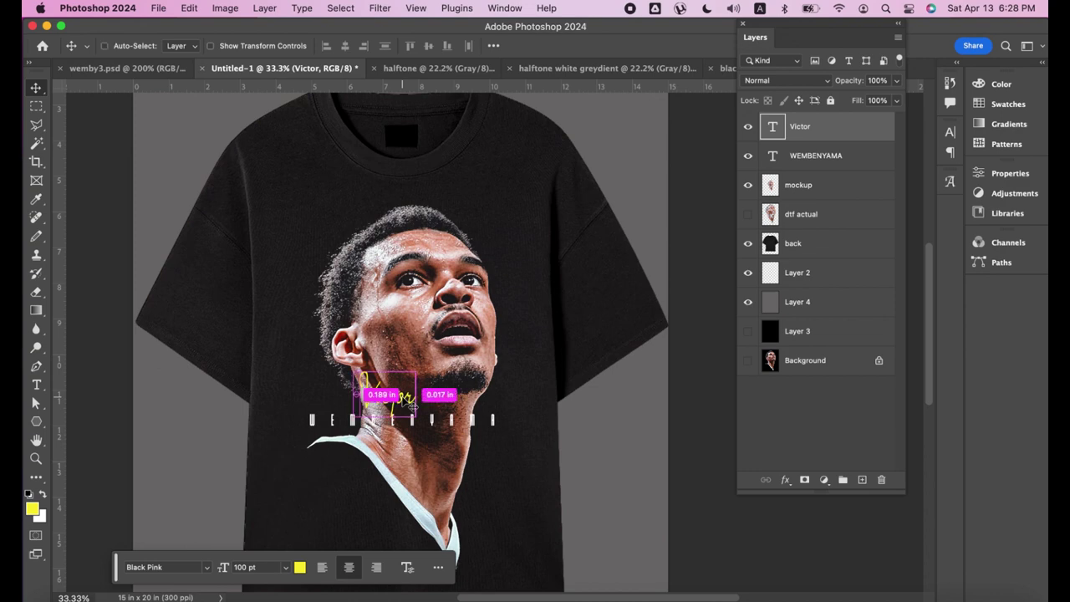
# - Transform the Victor text slightly lower so it sits just above WEMBENYAMA
pyautogui.press('super+t')
pyautogui.moveTo(402, 407)
pyautogui.mouseDown()
pyautogui.moveTo(402, 426)
pyautogui.moveTo(401, 388)
pyautogui.mouseUp()
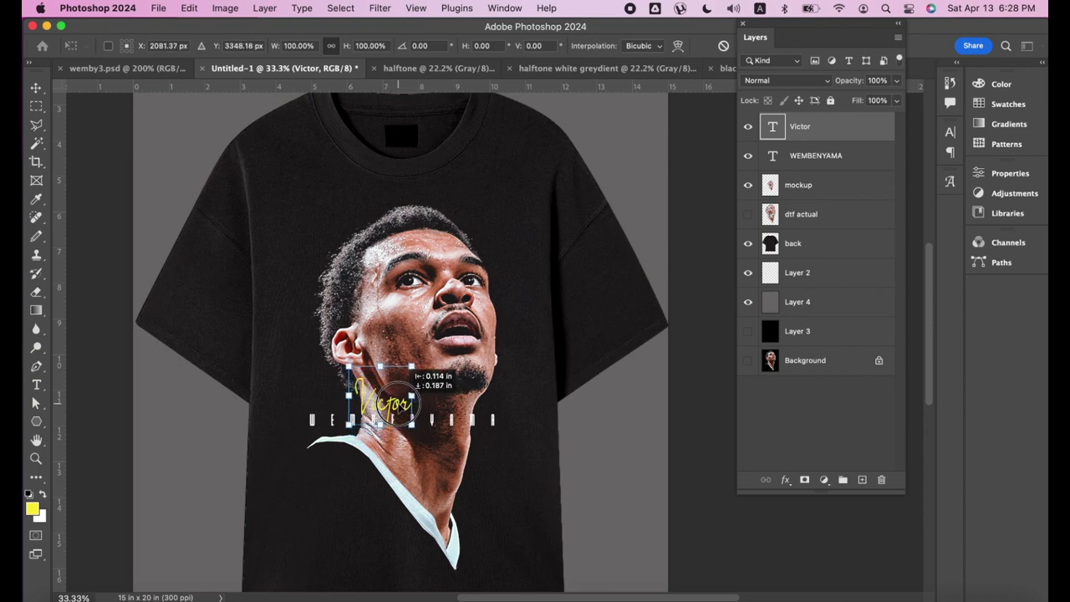
pyautogui.moveTo(399, 402); pyautogui.dragTo(399, 405)
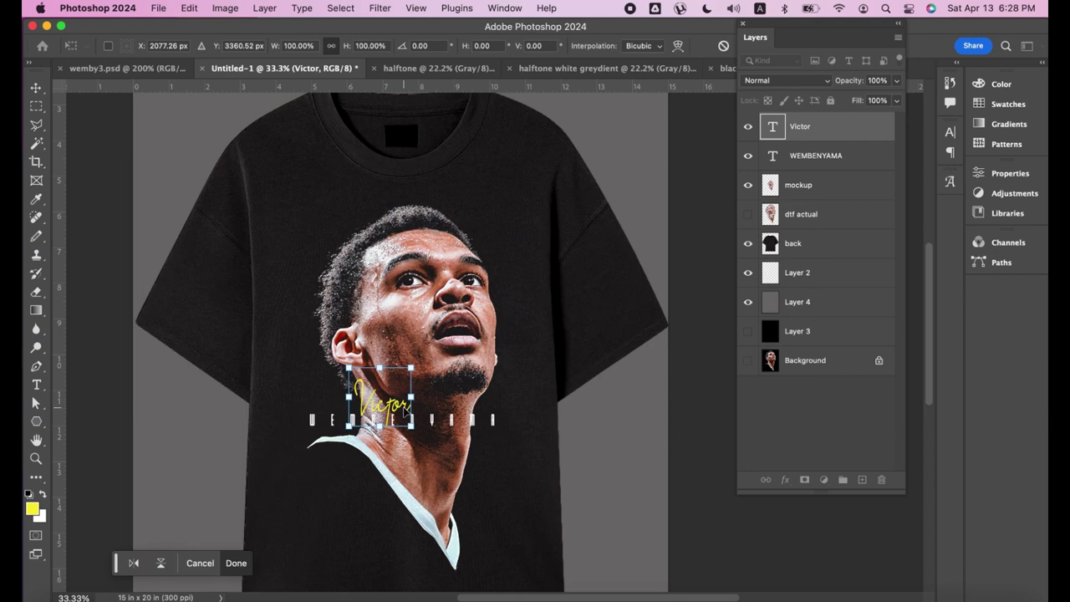
pyautogui.press('Return')
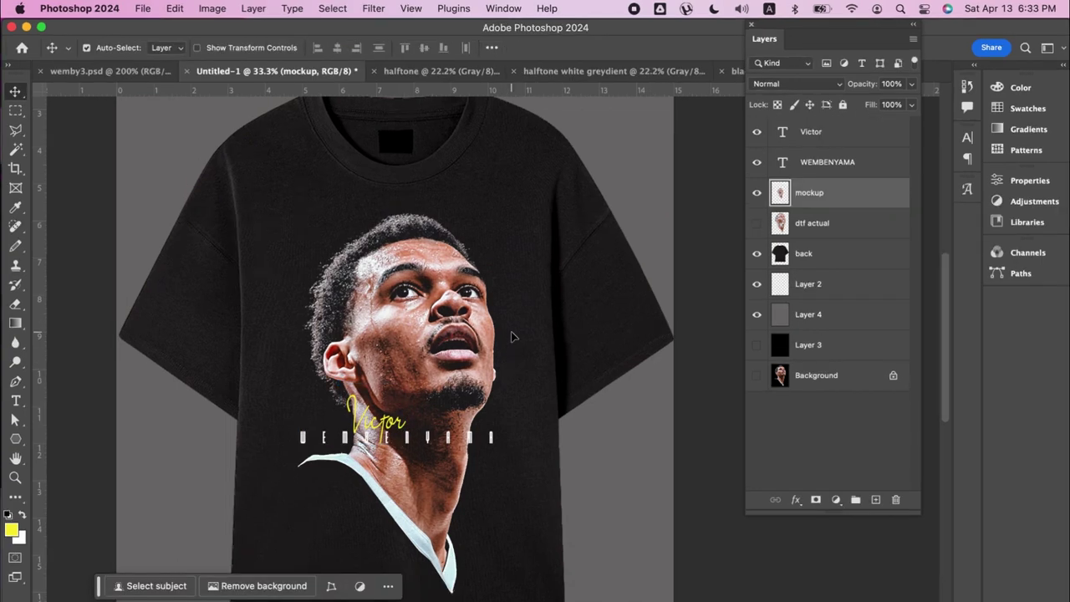
pyautogui.press('super+t')
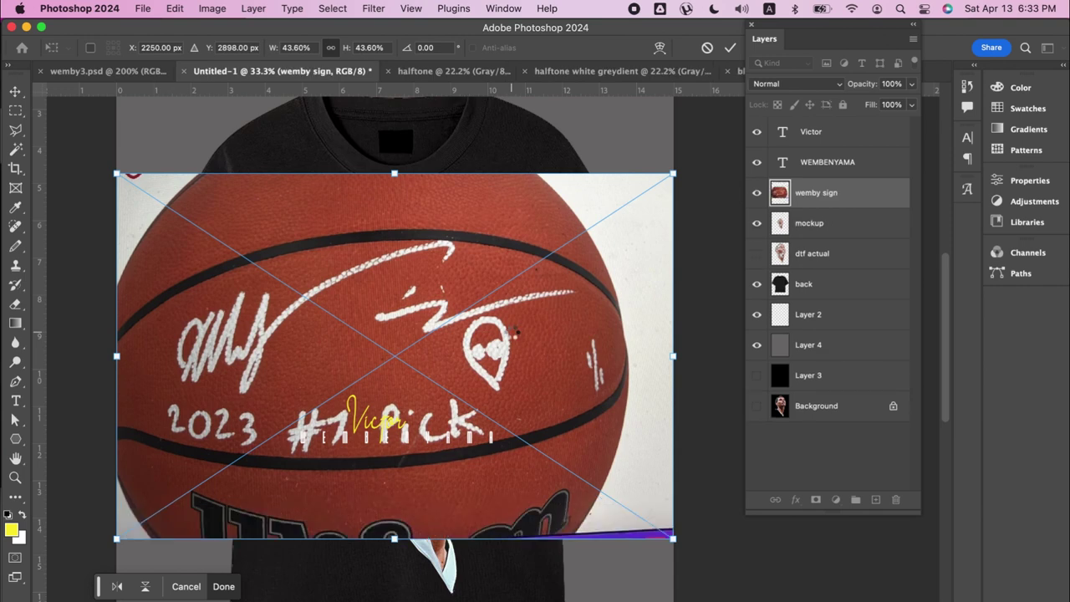
# - Commit the placed basketball photo and outline the autograph with the Polygonal Lasso
pyautogui.press('Return')
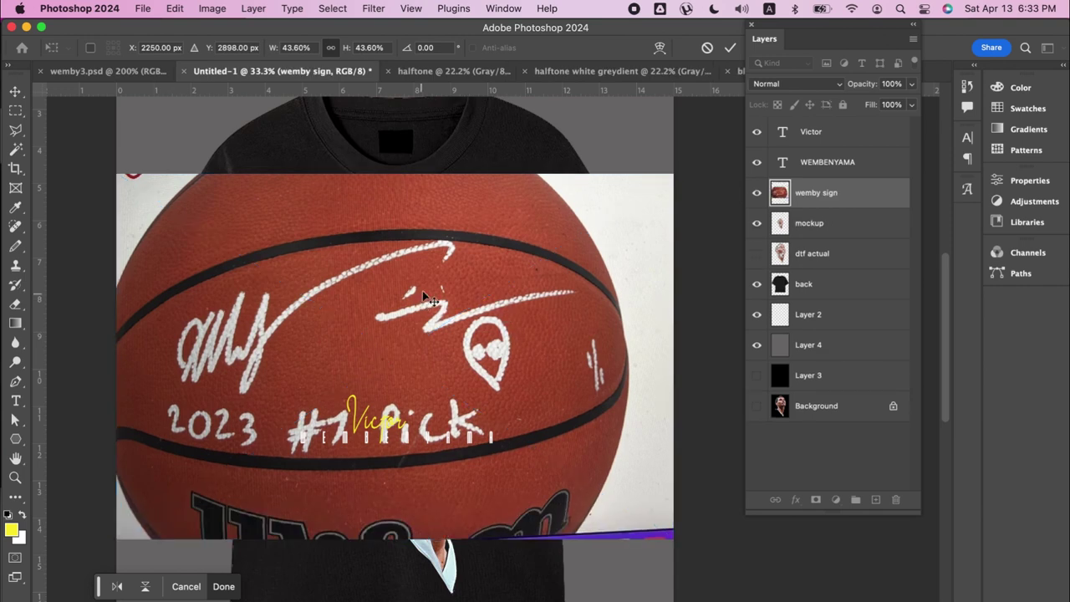
pyautogui.press('l')
pyautogui.click(163, 318)
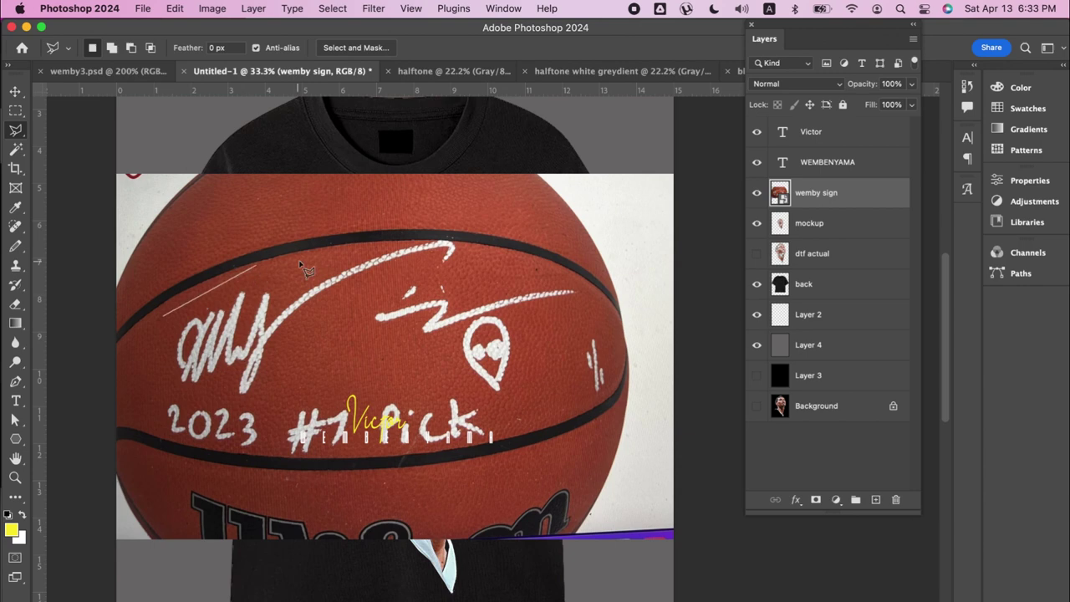
pyautogui.click(450, 243)
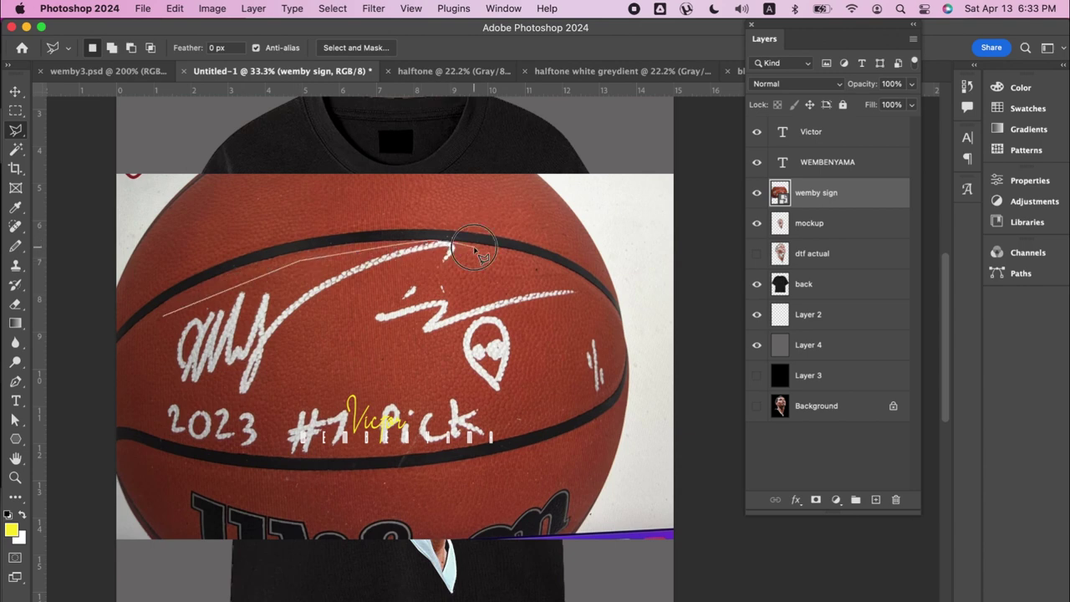
pyautogui.click(597, 300)
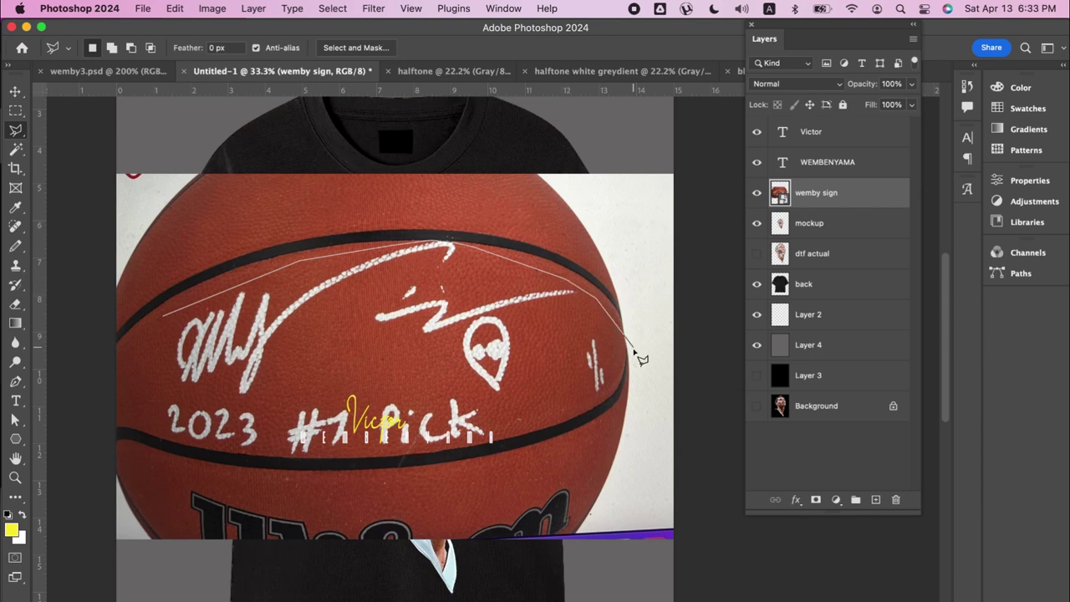
pyautogui.click(632, 345)
pyautogui.click(619, 390)
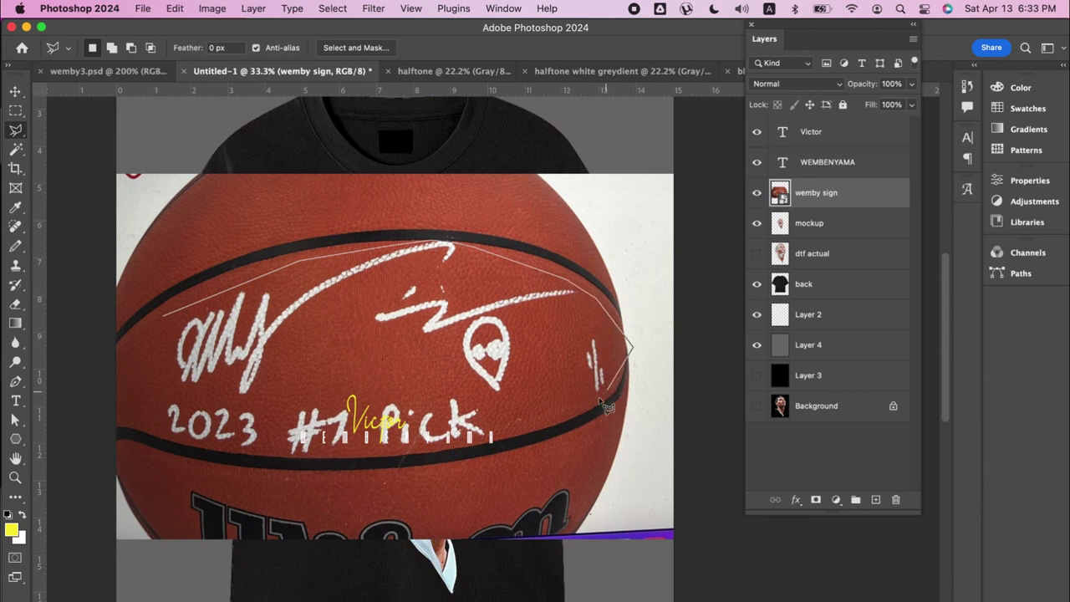
pyautogui.click(493, 440)
pyautogui.click(259, 457)
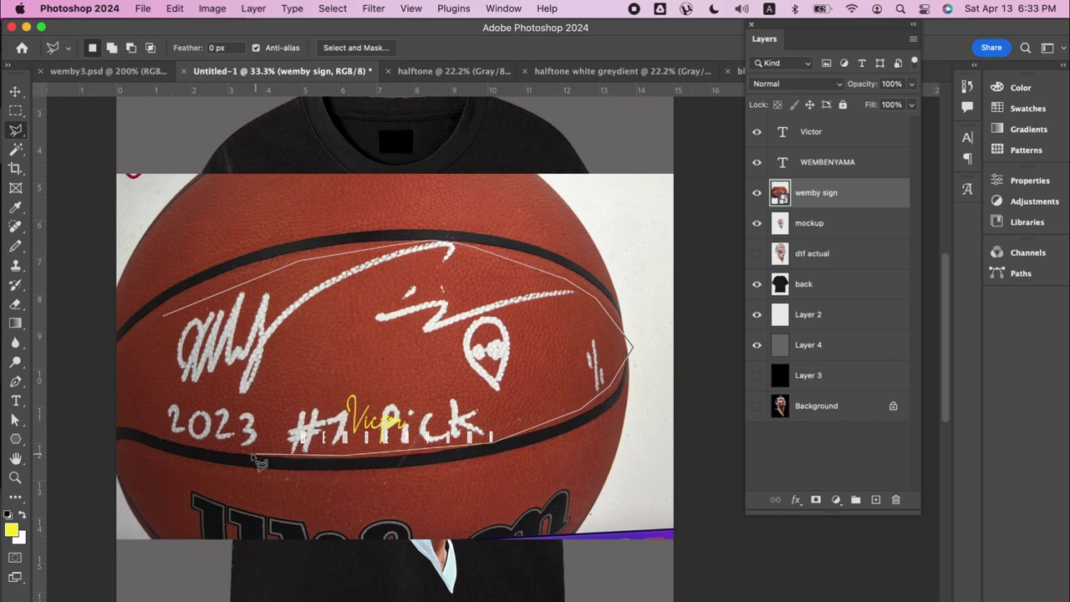
pyautogui.click(159, 435)
pyautogui.click(154, 381)
pyautogui.click(162, 315)
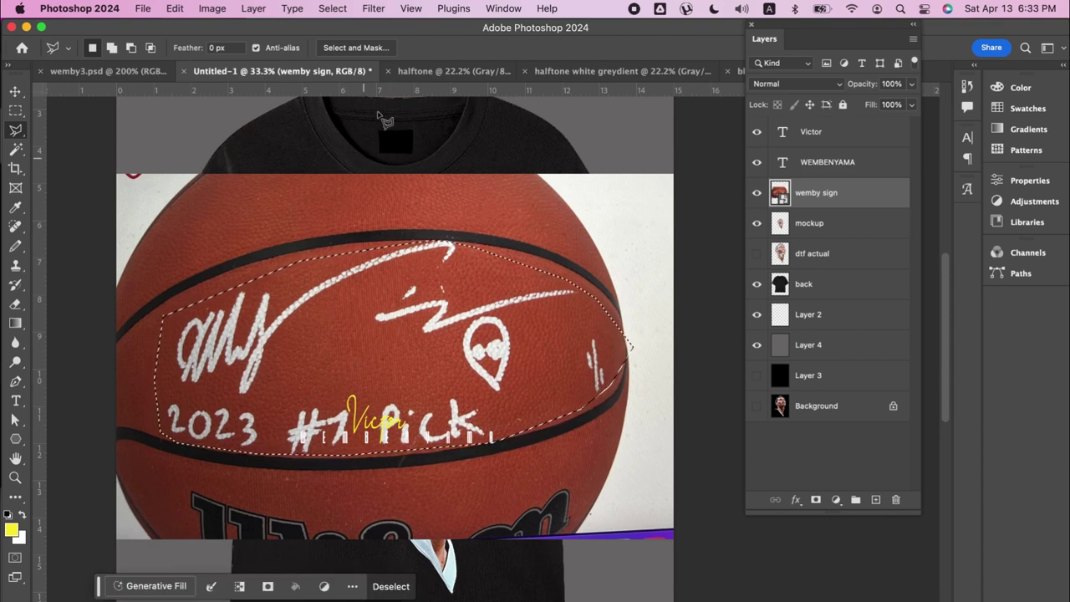
# - Invert the selection, reset colours to black foreground, and rasterize the basketball layer
pyautogui.click(344, 10)
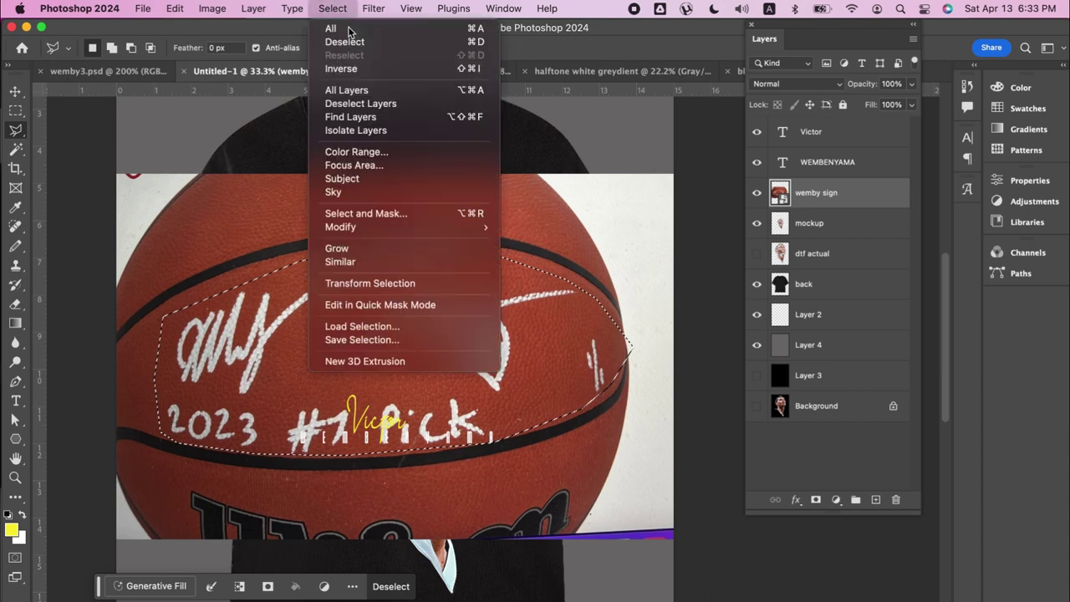
pyautogui.click(353, 69)
pyautogui.press('d')
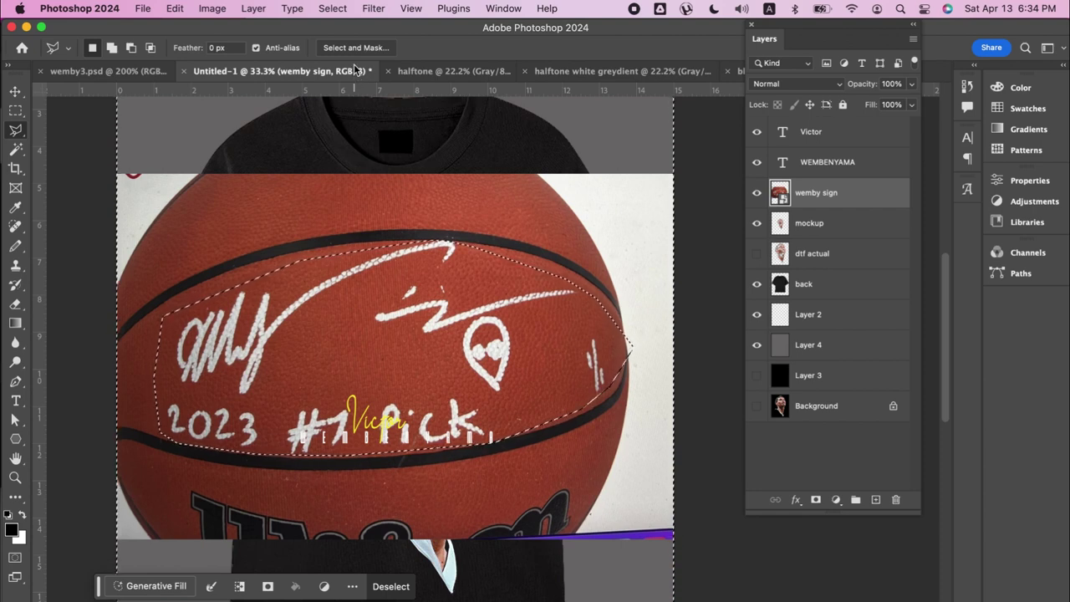
pyautogui.rightClick(826, 435)
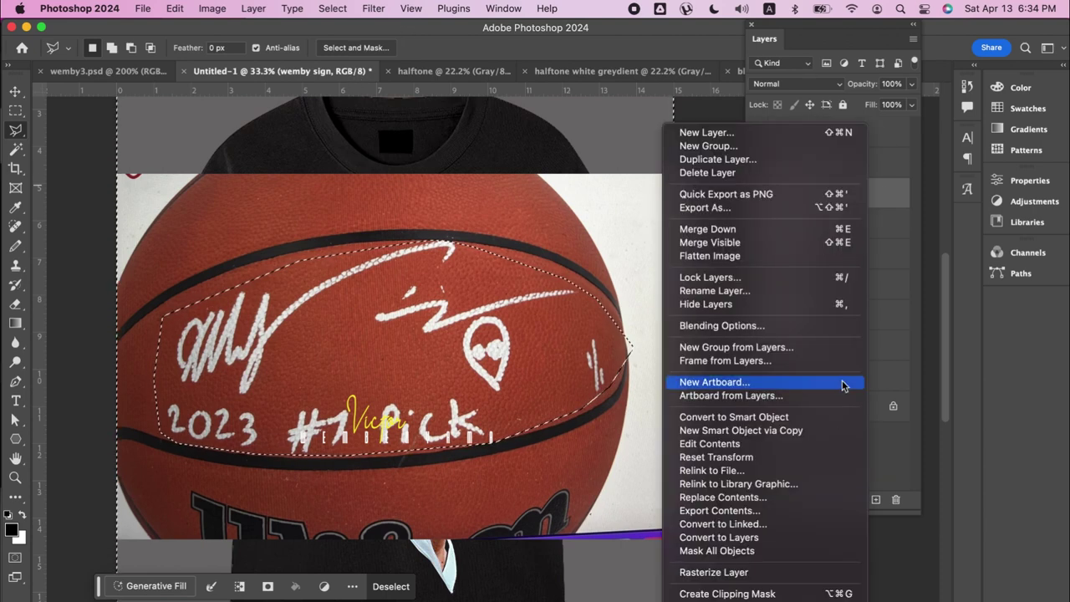
pyautogui.click(741, 572)
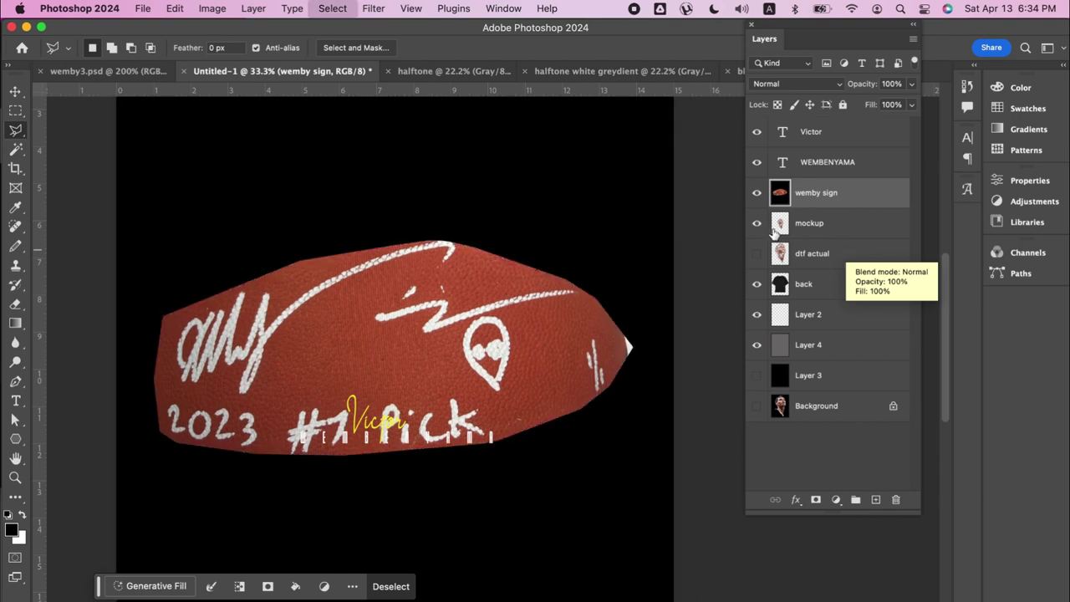
# - Deselect, bring the autograph layer to the front, and desaturate it
pyautogui.press('super+d')
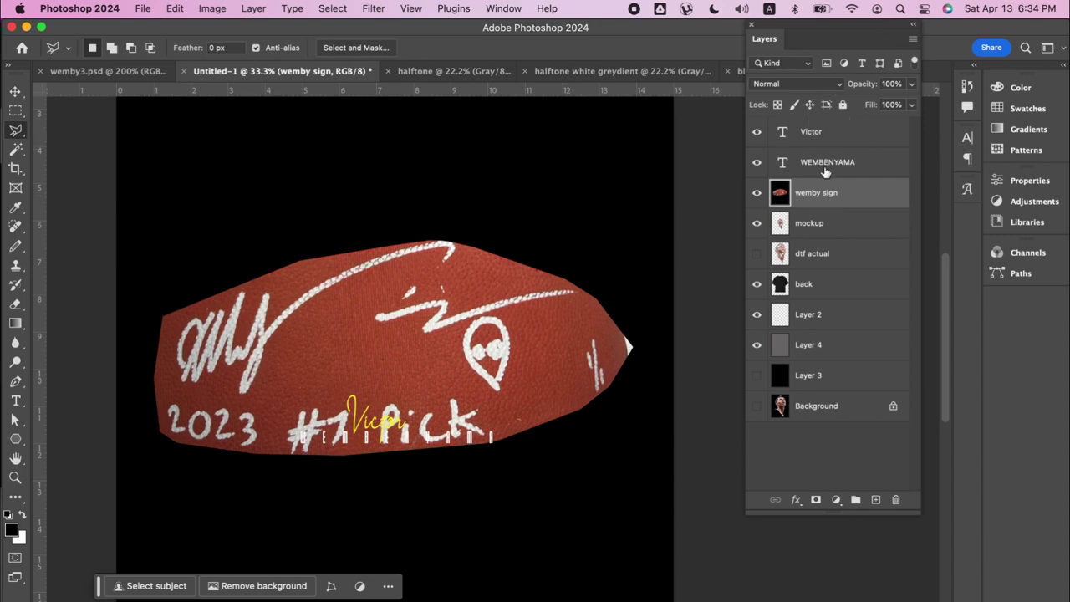
pyautogui.press('super+shift+bracketright')
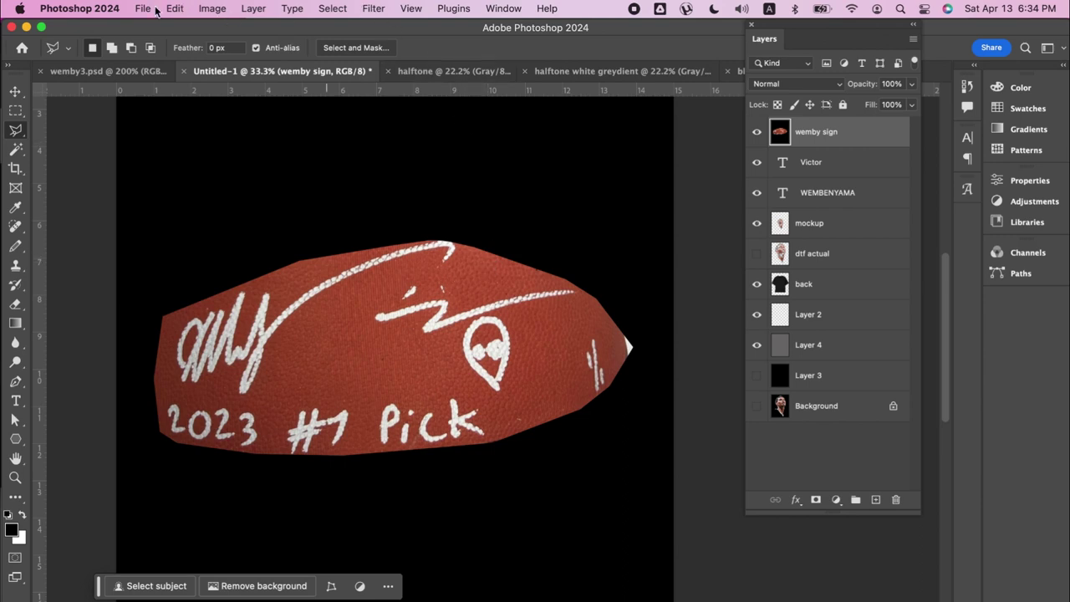
pyautogui.click(214, 9)
pyautogui.moveTo(234, 50)
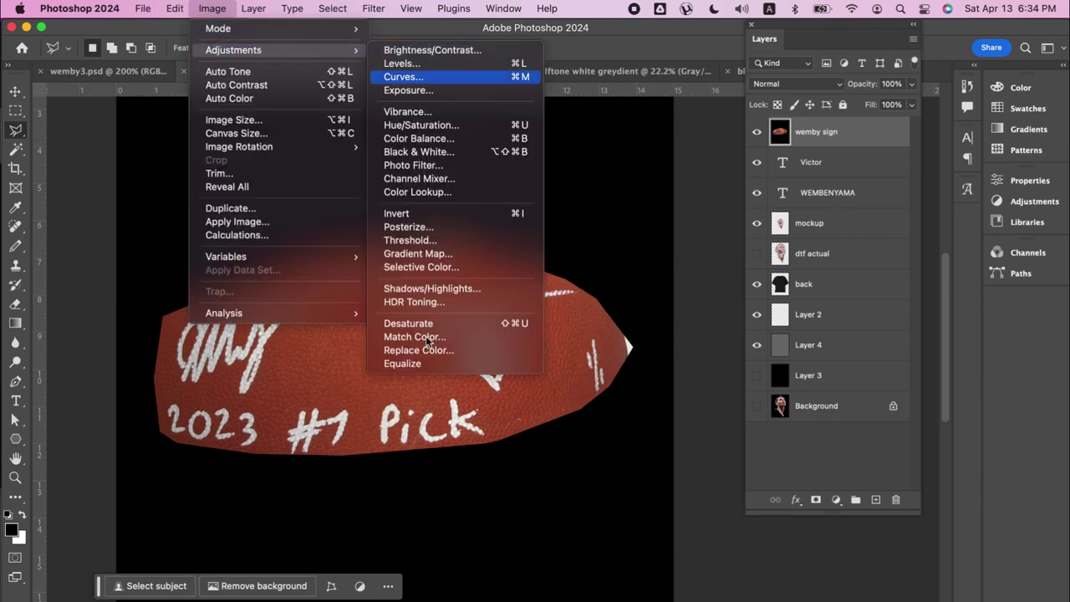
pyautogui.click(428, 325)
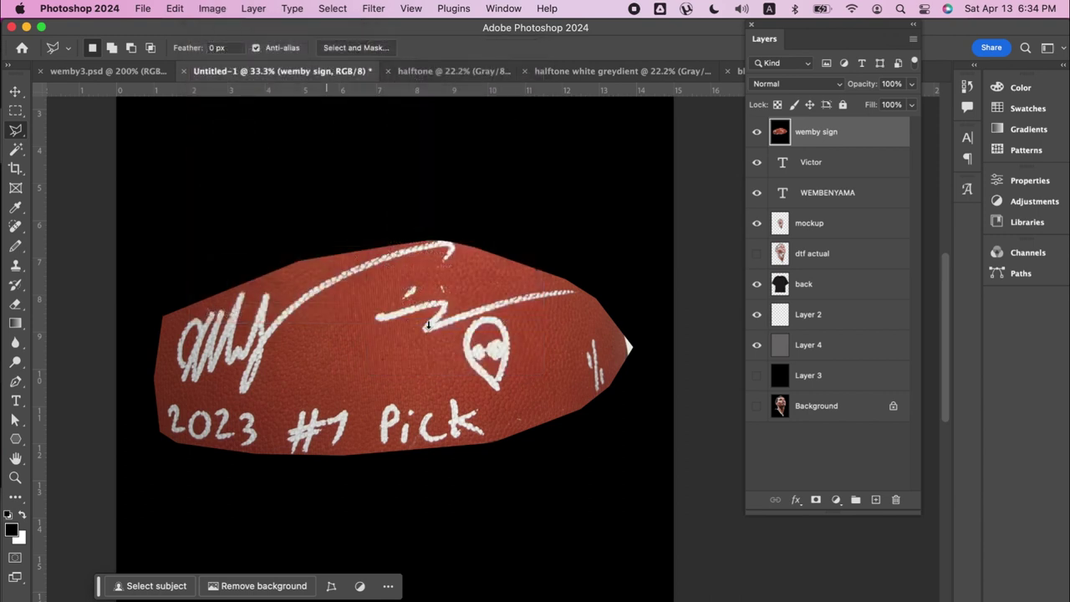
pyautogui.click(210, 8)
pyautogui.moveTo(234, 50)
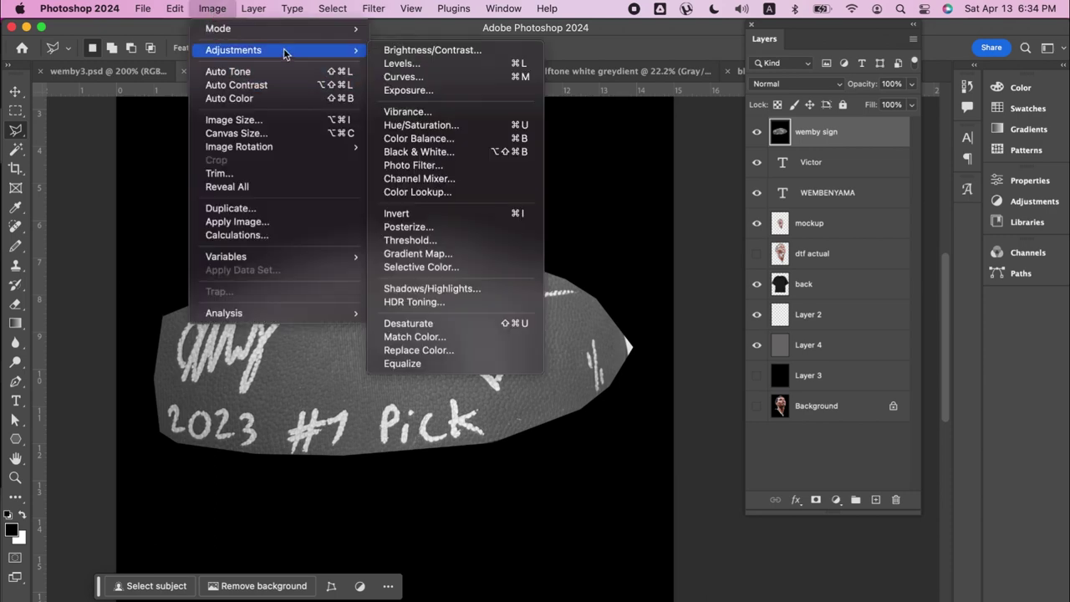
pyautogui.click(398, 64)
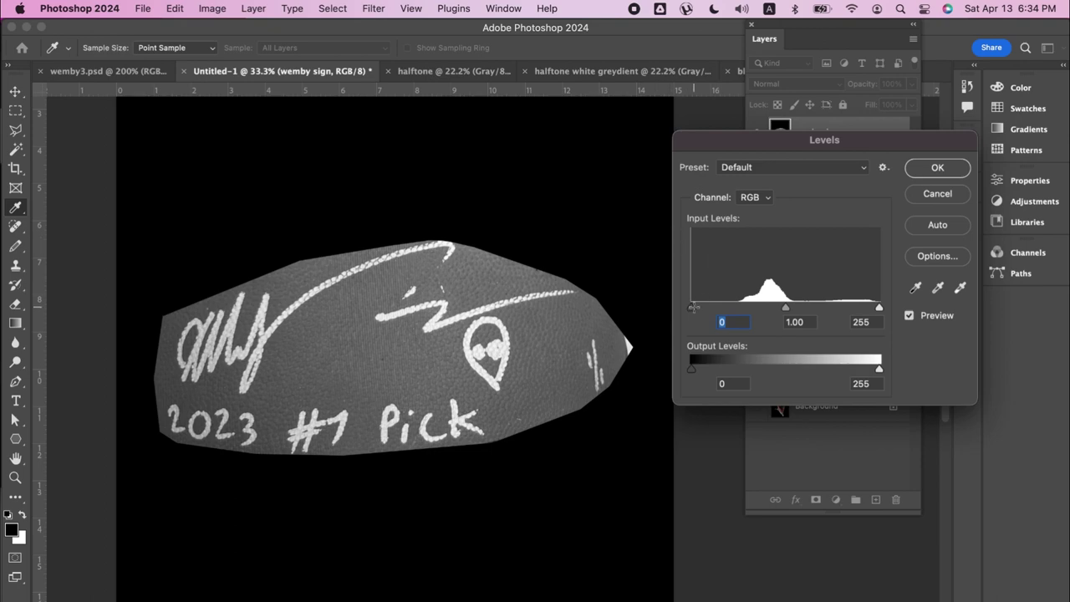
# - Apply Levels with input values 143, 1.69 and 195 to the autograph layer
pyautogui.moveTo(693, 312); pyautogui.dragTo(756, 311)
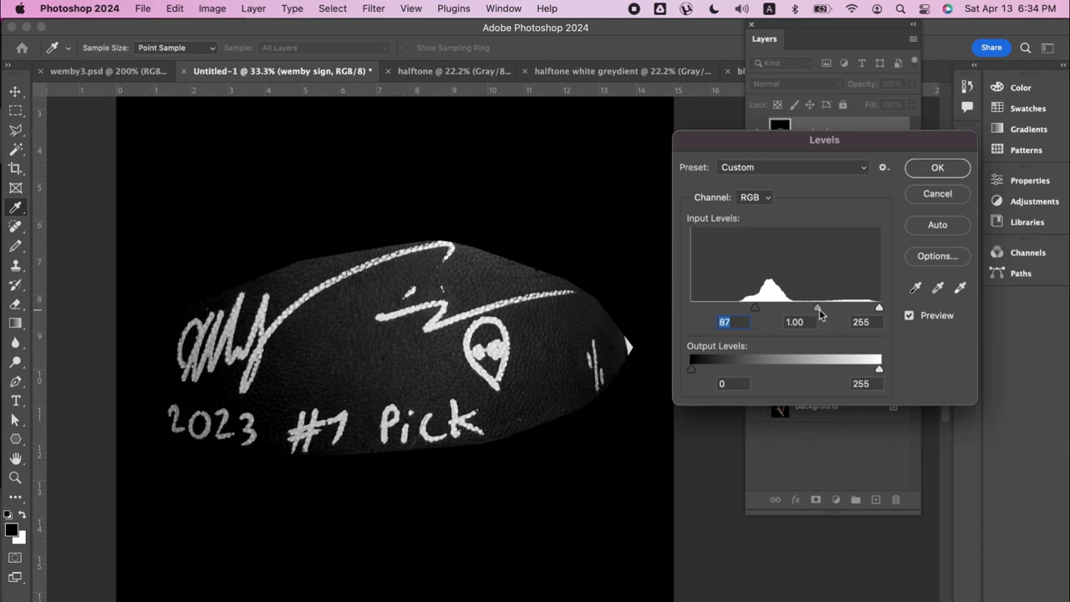
pyautogui.moveTo(819, 310); pyautogui.dragTo(789, 311)
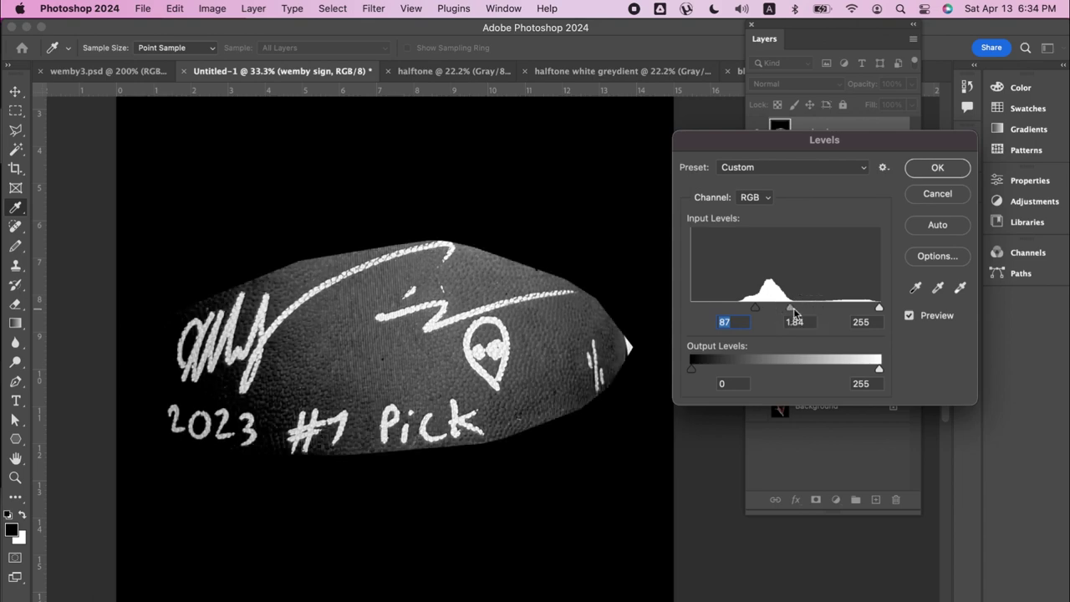
pyautogui.moveTo(791, 310); pyautogui.dragTo(779, 310)
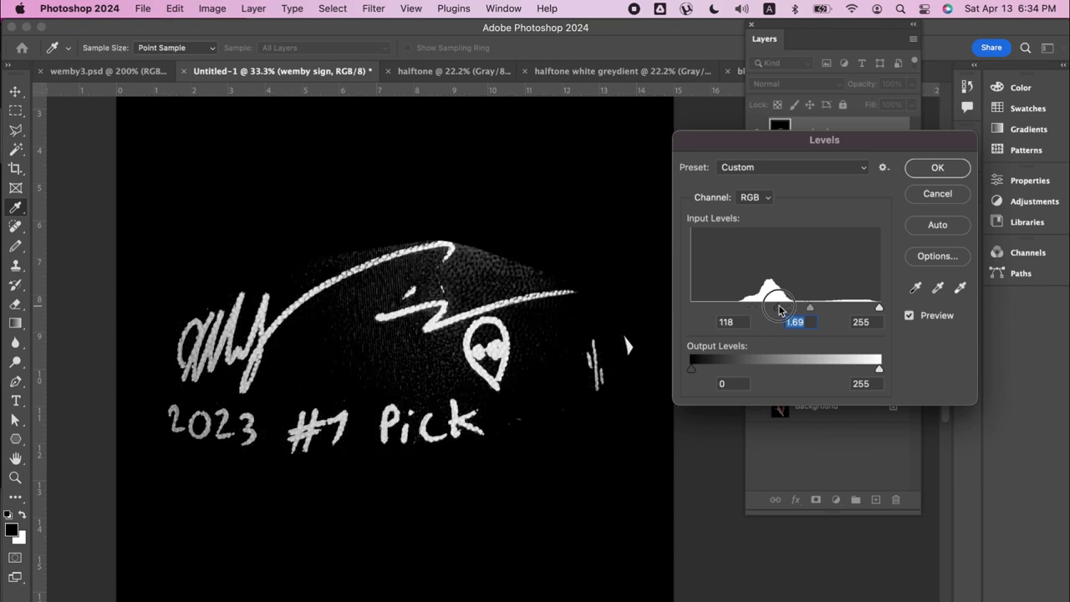
pyautogui.moveTo(779, 310); pyautogui.dragTo(797, 310)
pyautogui.moveTo(880, 311); pyautogui.dragTo(836, 311)
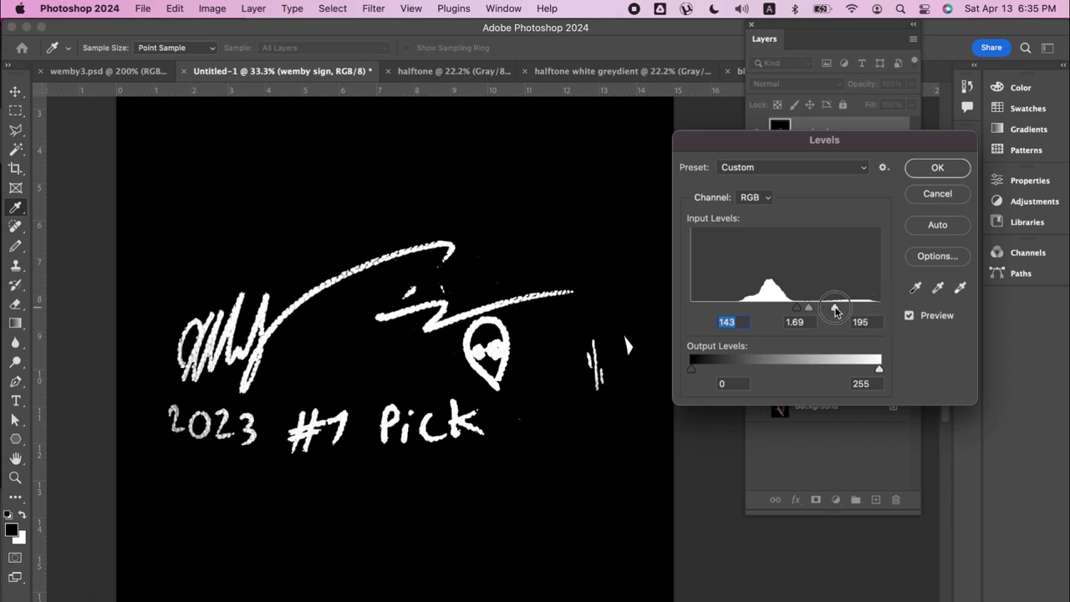
pyautogui.click(835, 311)
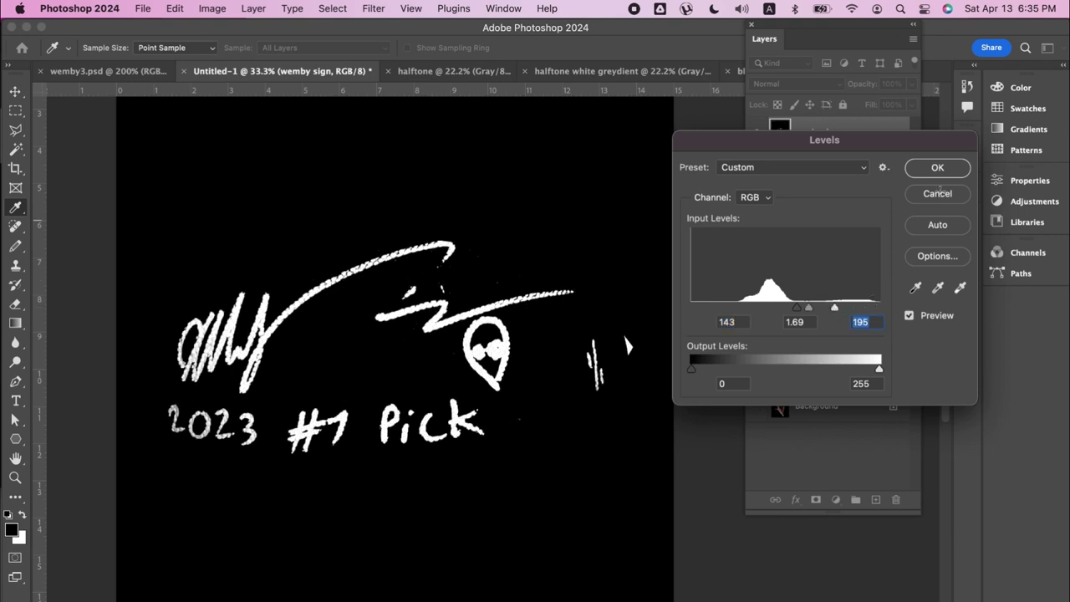
pyautogui.click(942, 168)
pyautogui.press('Return')
pyautogui.press('l')
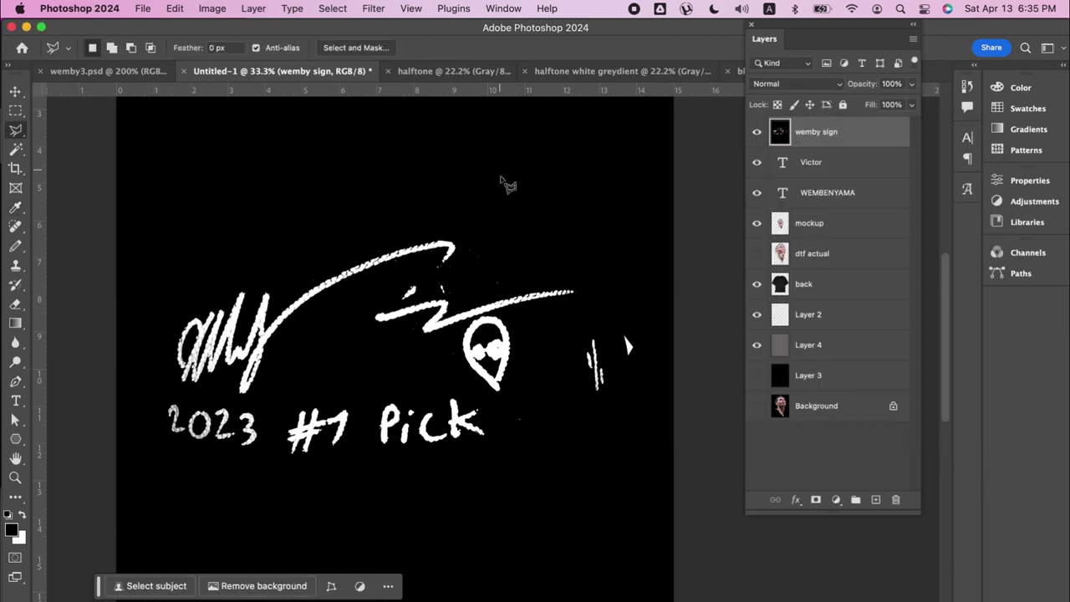
# - Paint over the stray white marks in black with the 800 px brush
pyautogui.press('e')
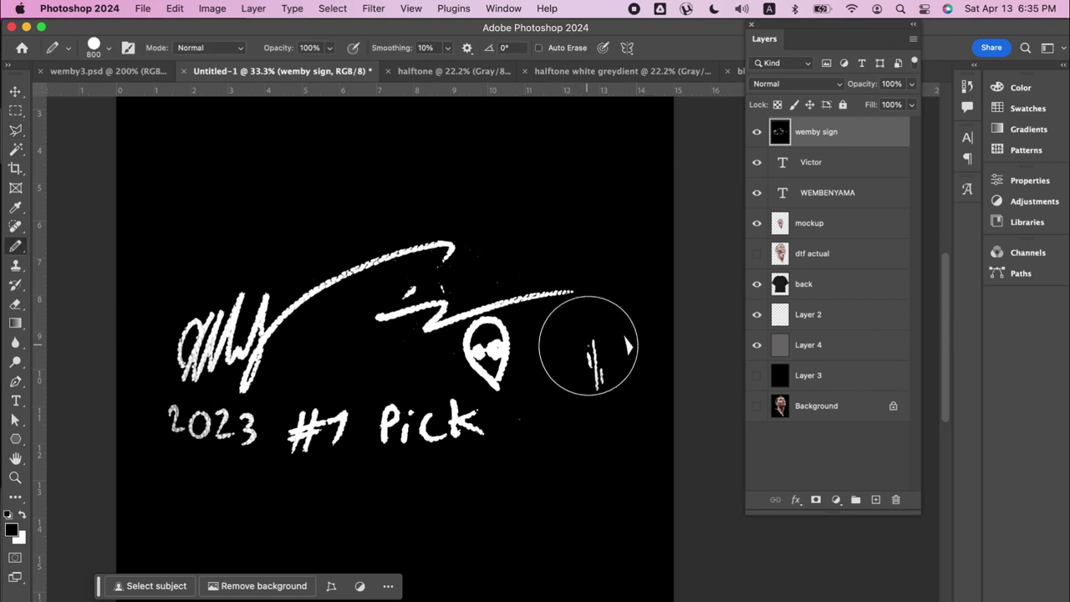
pyautogui.press('l')
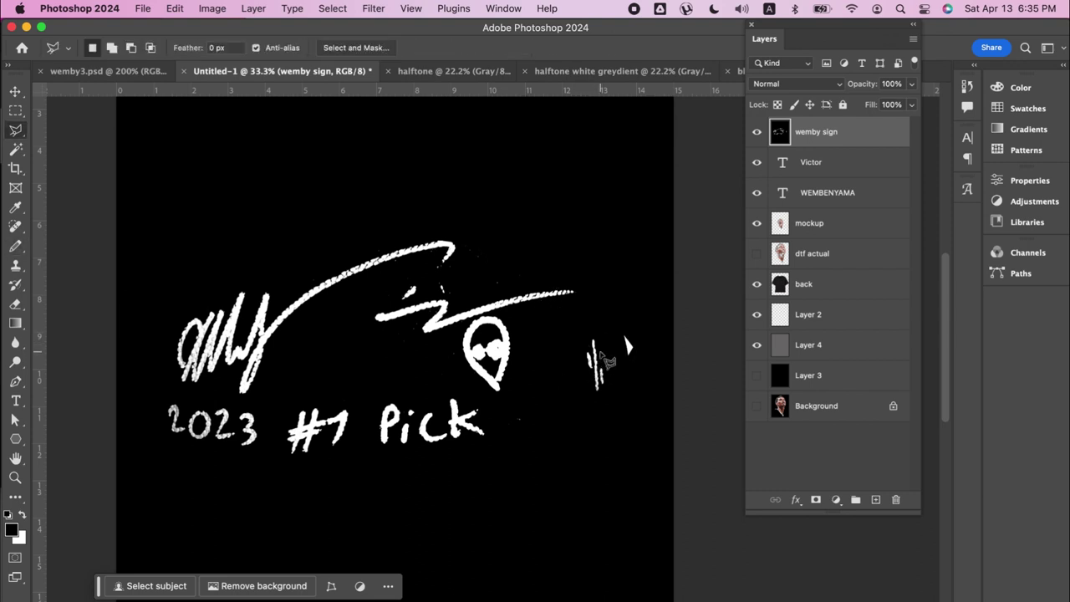
pyautogui.press('b')
pyautogui.click(600, 351)
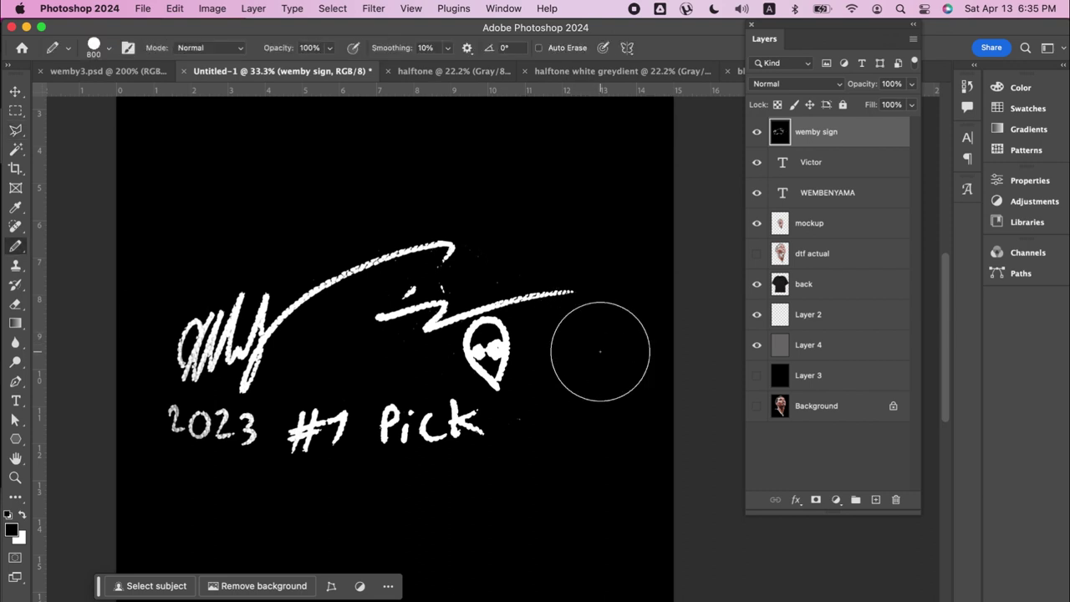
pyautogui.click(212, 10)
pyautogui.moveTo(276, 51)
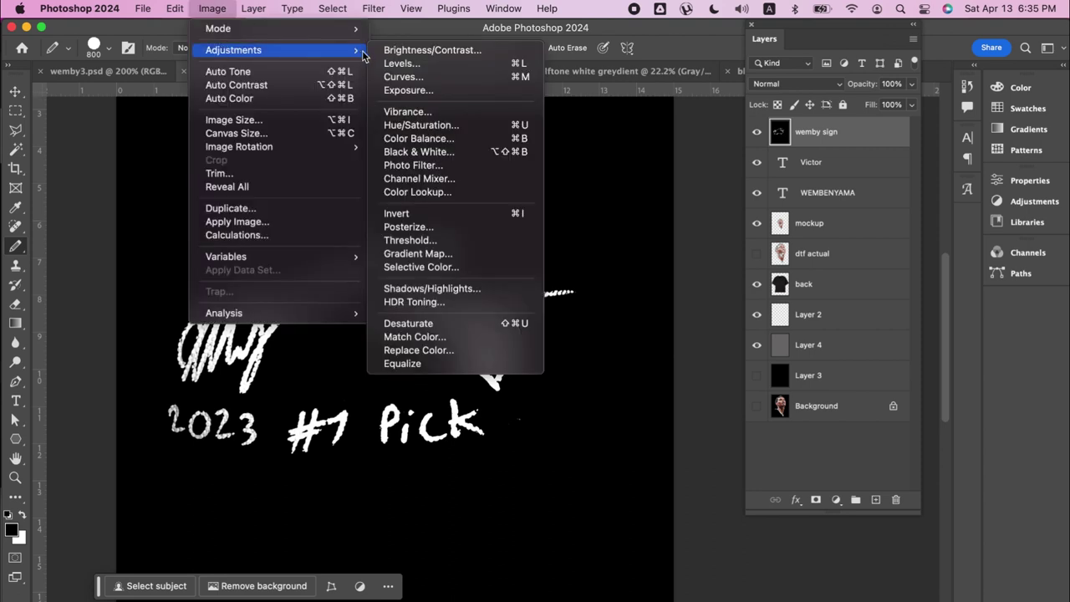
pyautogui.click(685, 186)
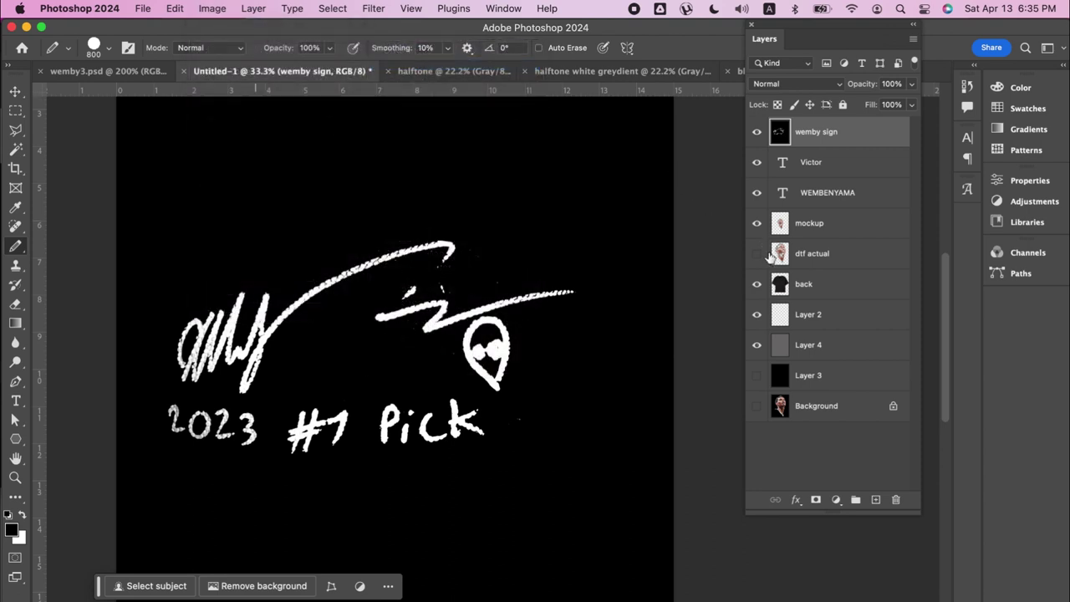
# - Apply Levels with black 48, midtone 2.71 and white 160 to the autograph
pyautogui.press('super+l')
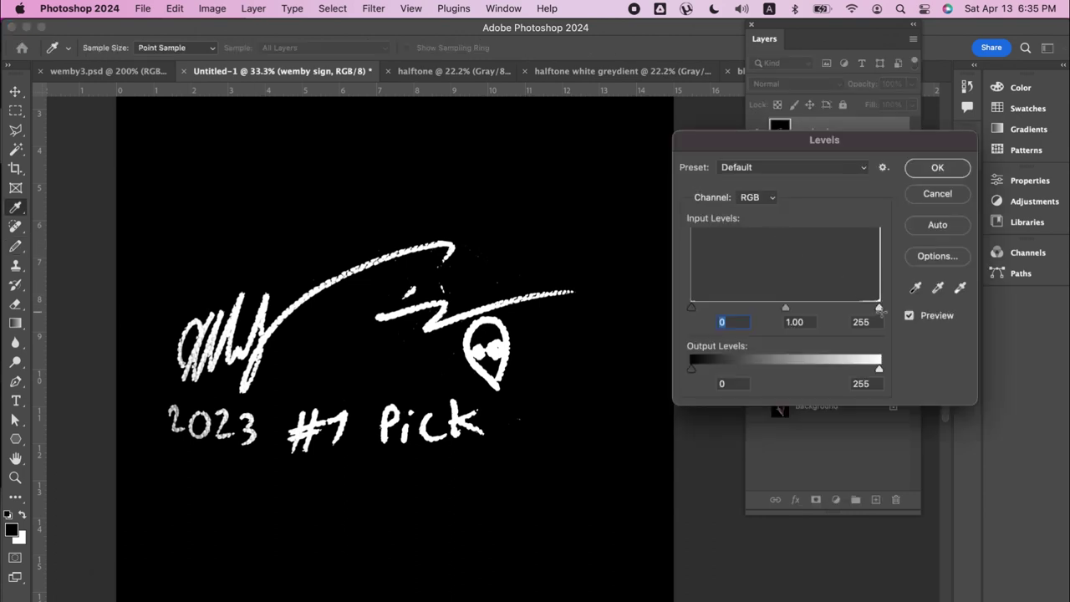
pyautogui.moveTo(880, 308); pyautogui.dragTo(739, 309)
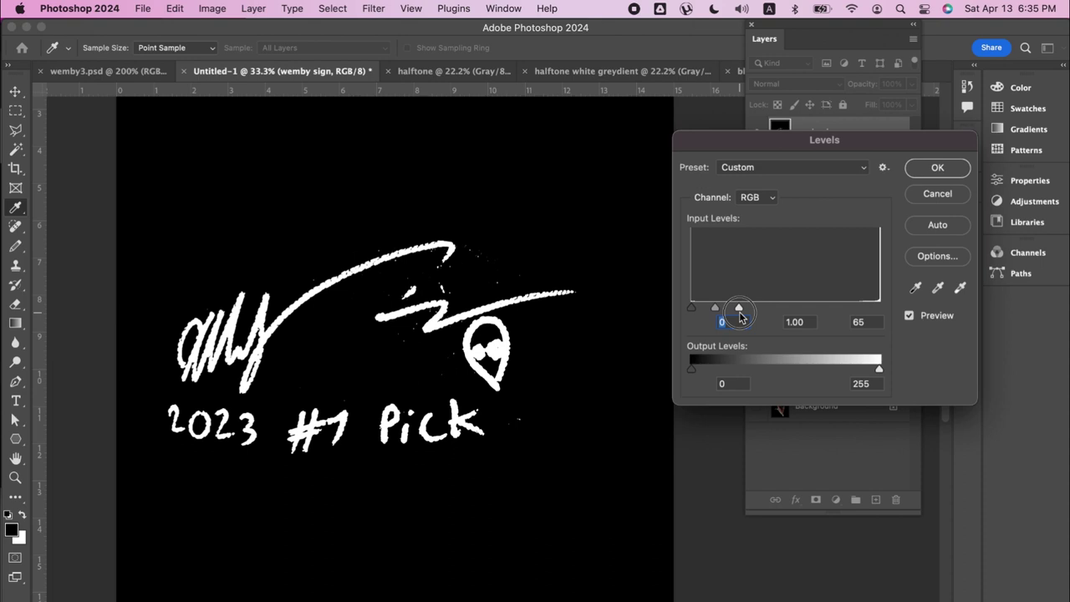
pyautogui.moveTo(739, 309); pyautogui.dragTo(809, 308)
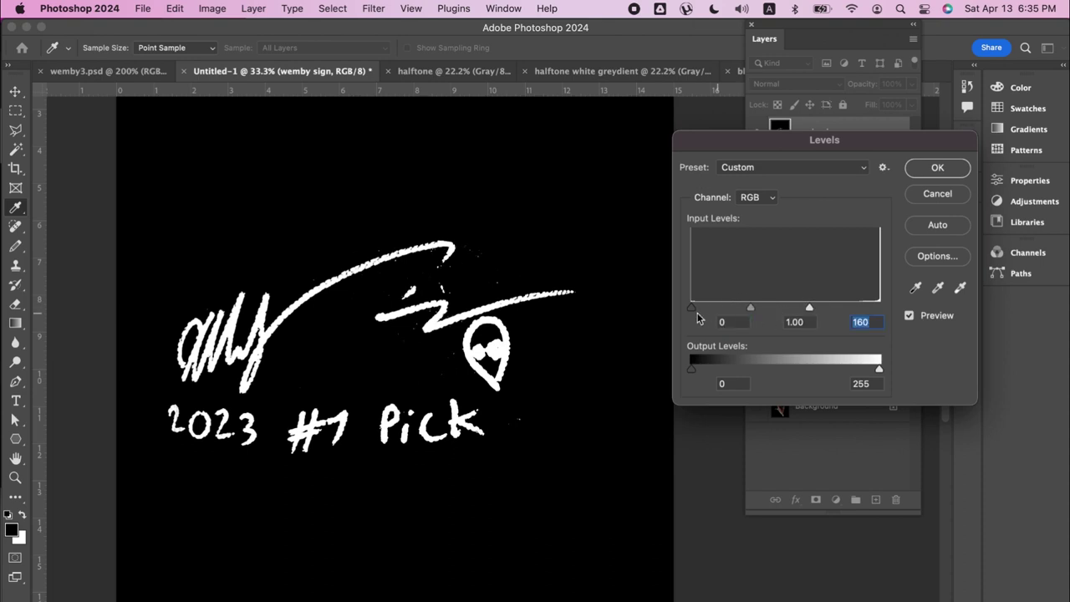
pyautogui.moveTo(693, 308); pyautogui.dragTo(725, 308)
pyautogui.moveTo(766, 309); pyautogui.dragTo(737, 310)
pyautogui.click(932, 168)
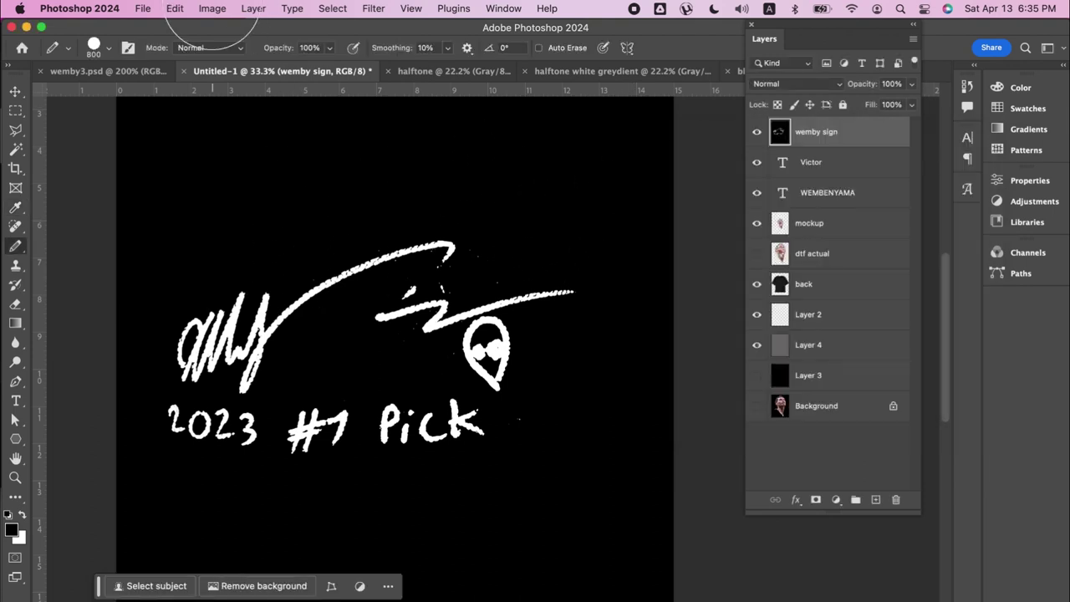
# - Posterize the autograph layer to 2 levels
pyautogui.click(211, 8)
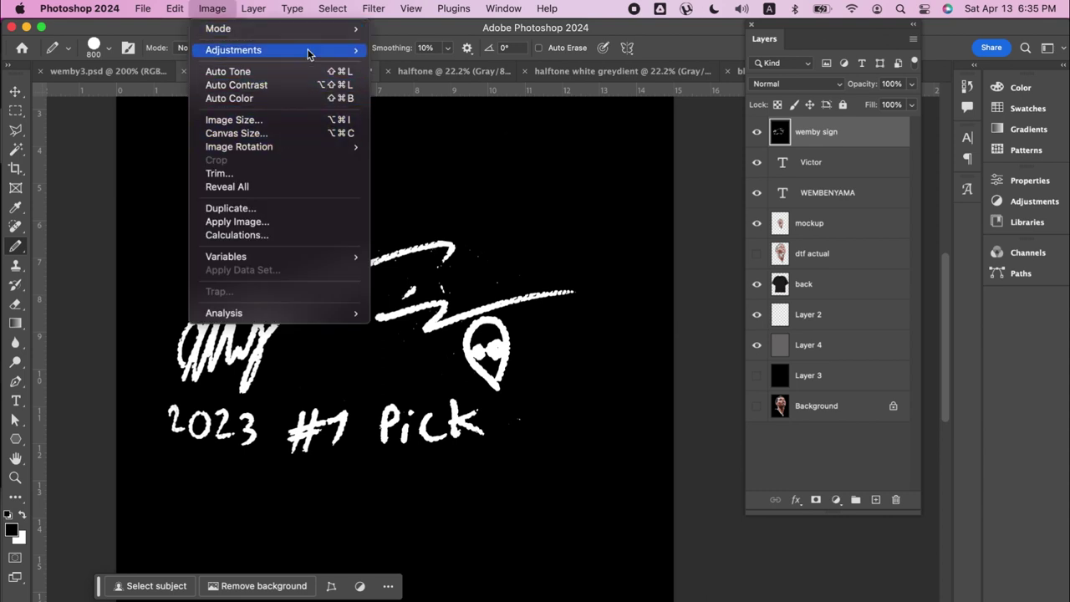
pyautogui.moveTo(233, 50)
pyautogui.click(408, 227)
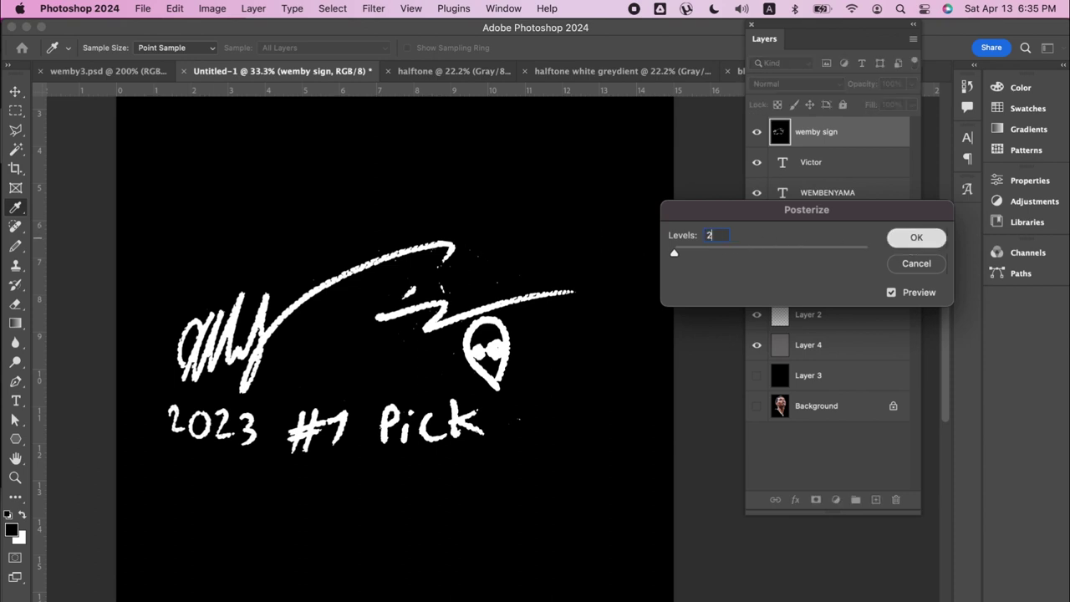
pyautogui.click(912, 236)
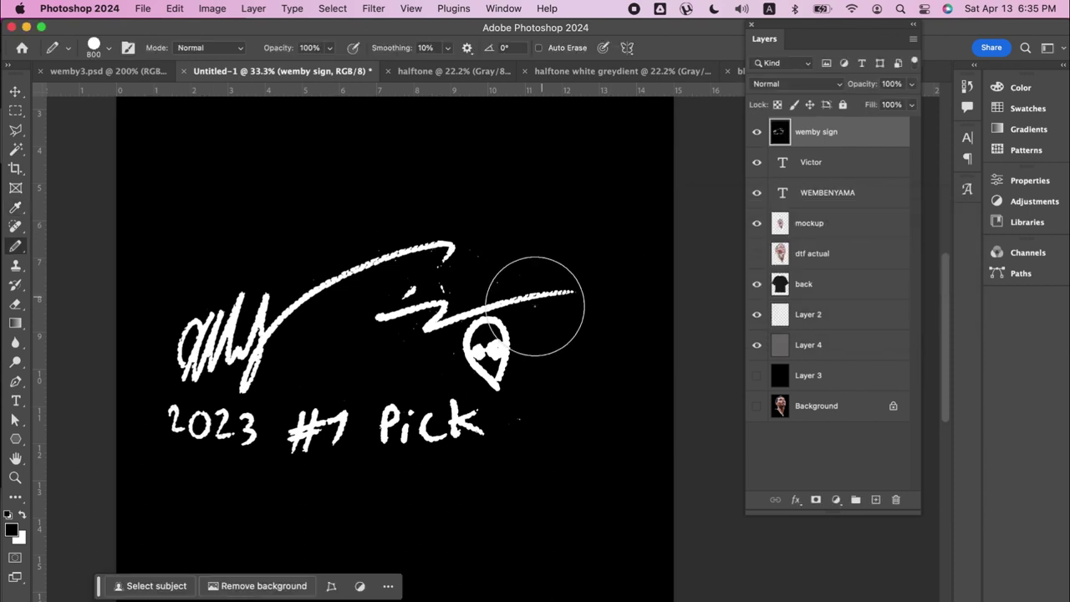
pyautogui.press('w')
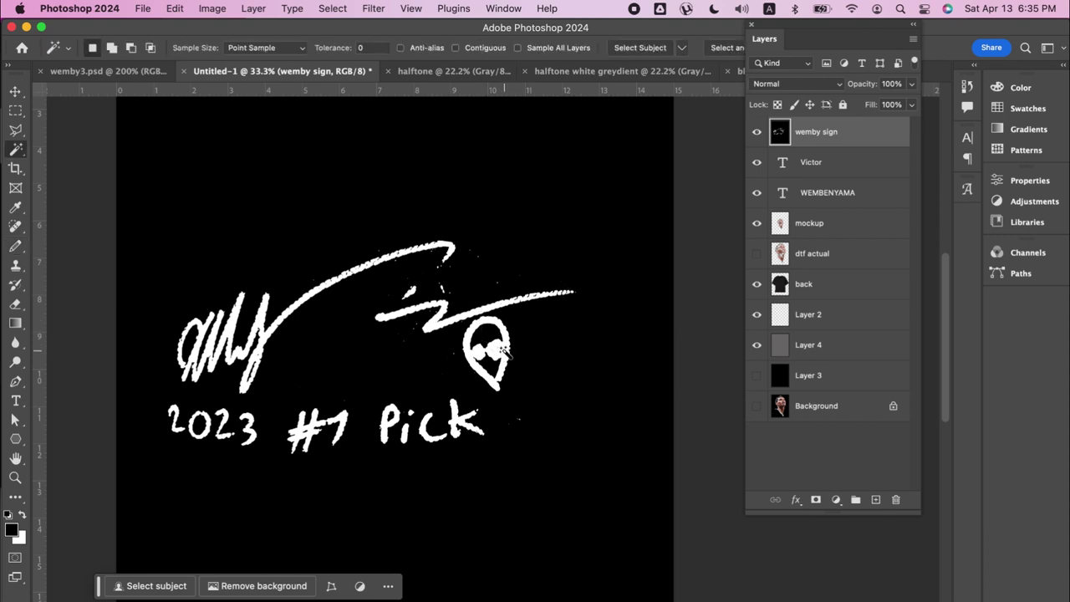
# - Copy the white autograph strokes to a new layer and delete the wemby sign layer
pyautogui.click(502, 351)
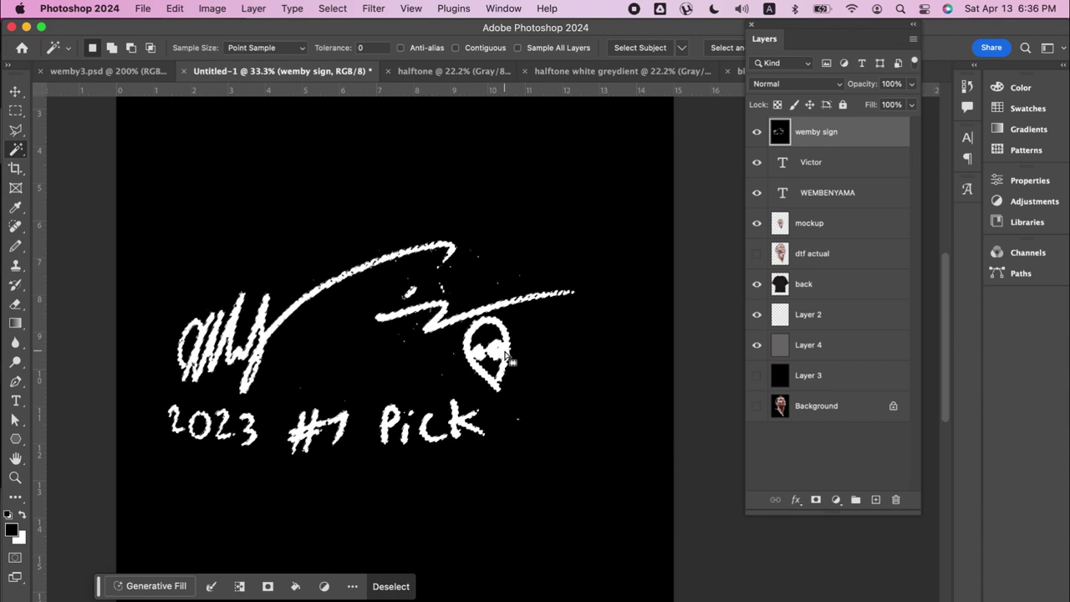
pyautogui.rightClick(506, 355)
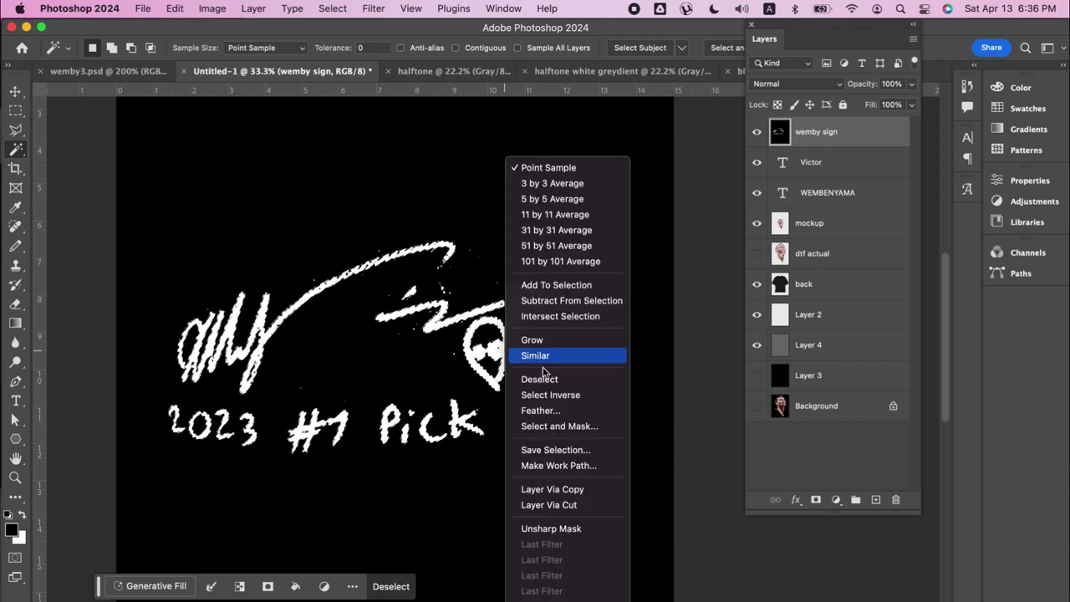
pyautogui.click(554, 491)
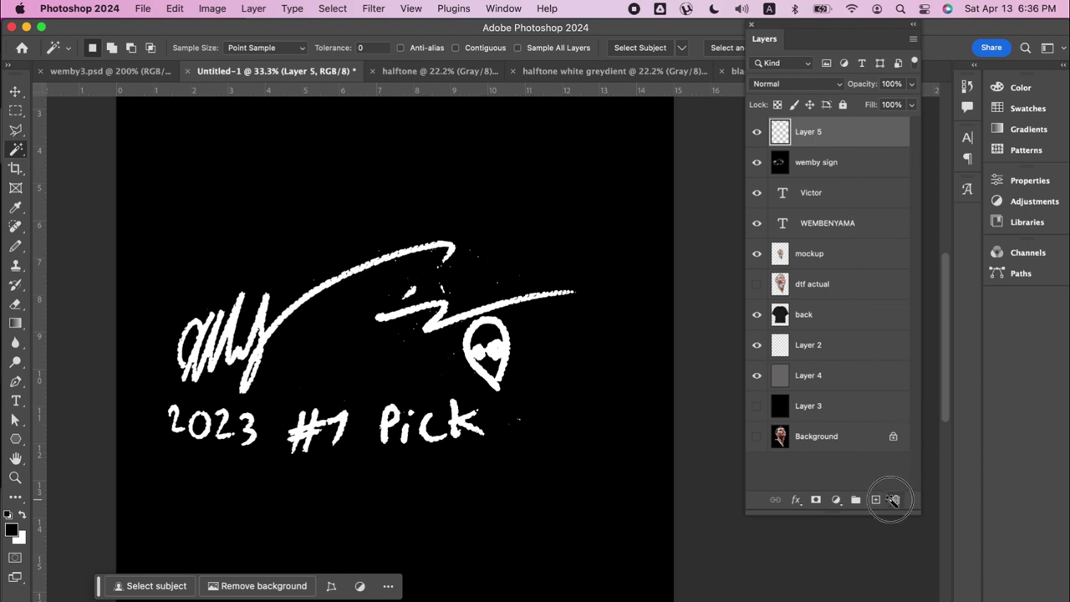
pyautogui.click(865, 165)
pyautogui.press('Delete')
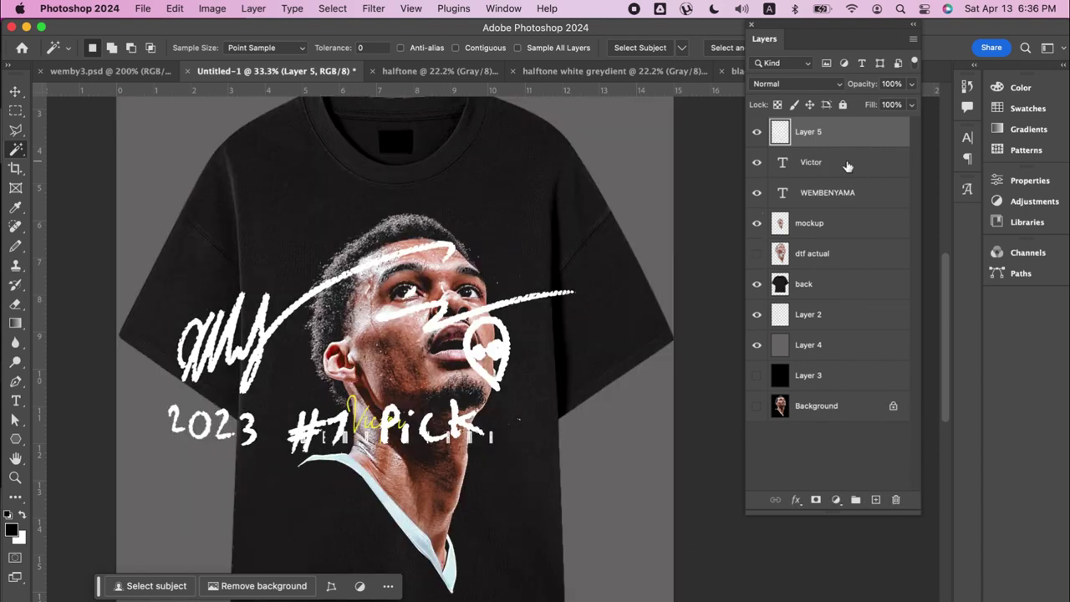
# - Scale the autograph layer down to about 38.84%
pyautogui.hotkey('ctrl', 't')
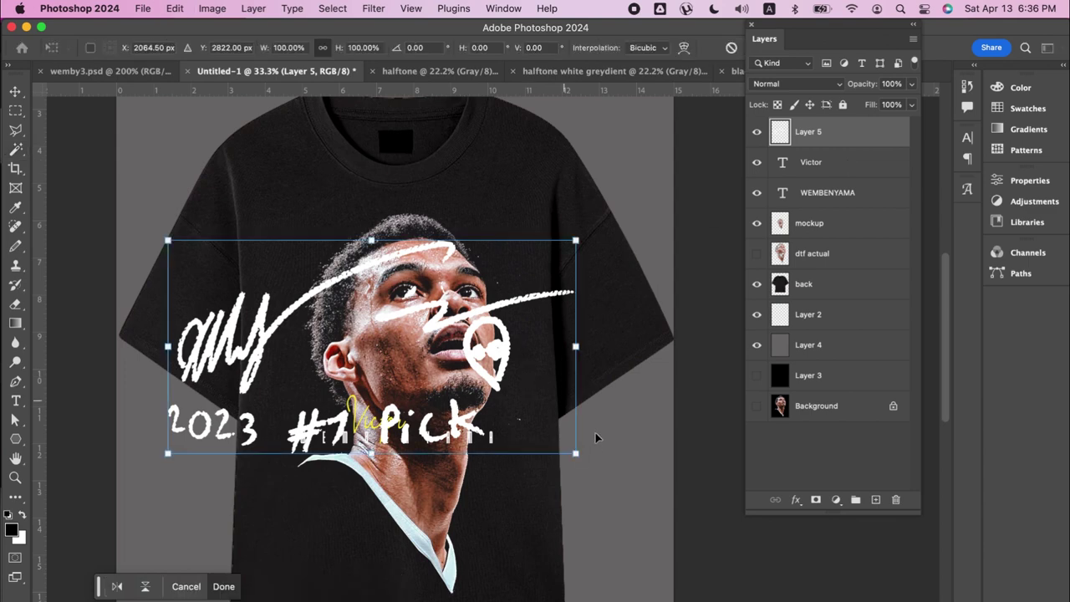
pyautogui.moveTo(576, 454)
pyautogui.mouseDown()
pyautogui.moveTo(476, 389)
pyautogui.moveTo(383, 362)
pyautogui.moveTo(452, 404)
pyautogui.mouseUp()
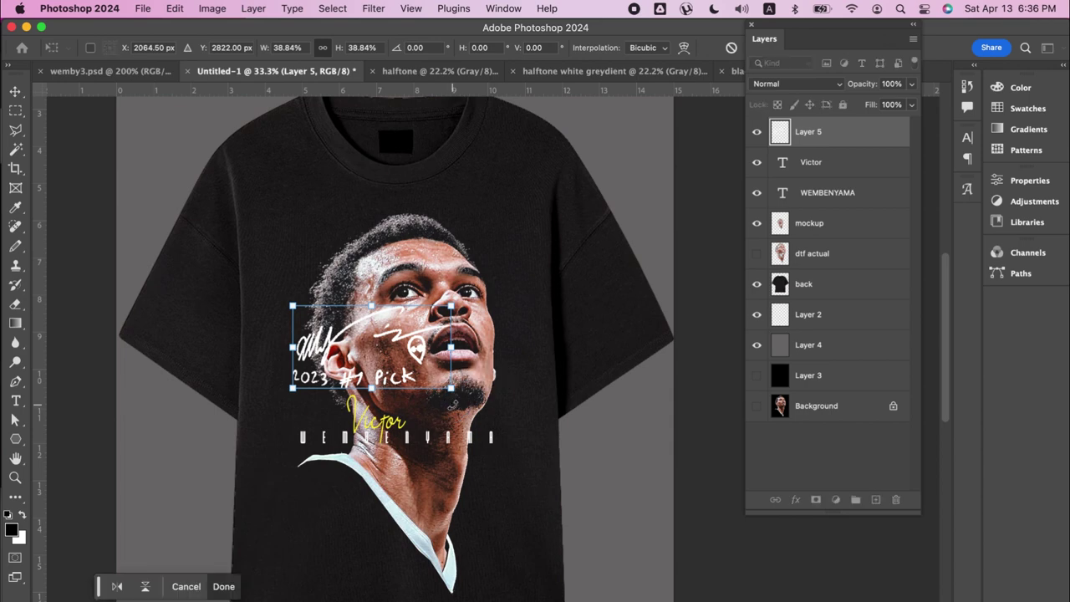
pyautogui.press('Return')
pyautogui.press('w')
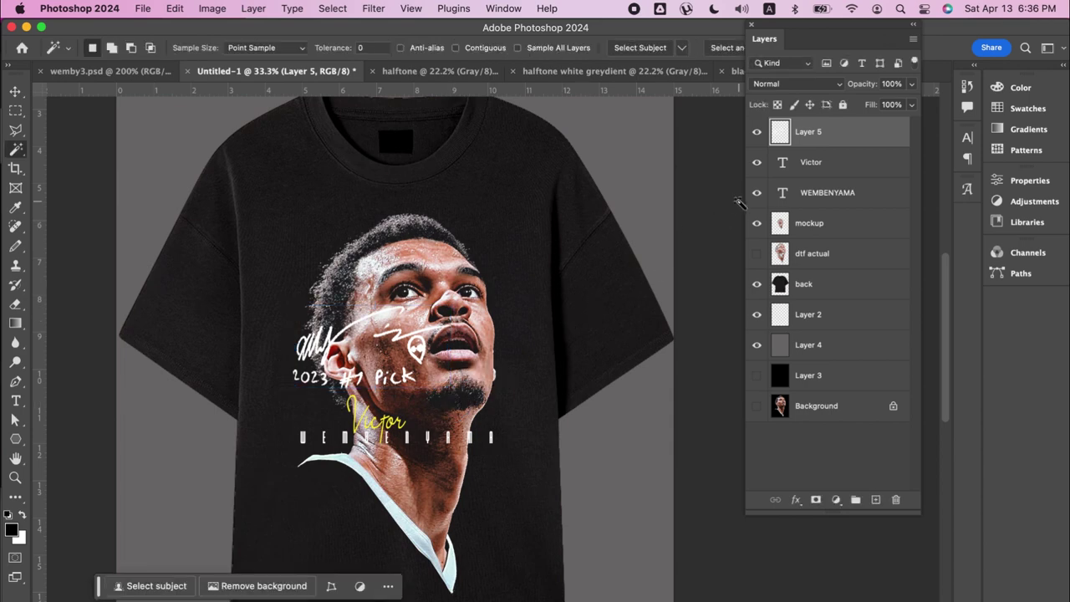
# - Hide the Victor and WEMBENYAMA text and move the autograph onto the chin
pyautogui.click(757, 162)
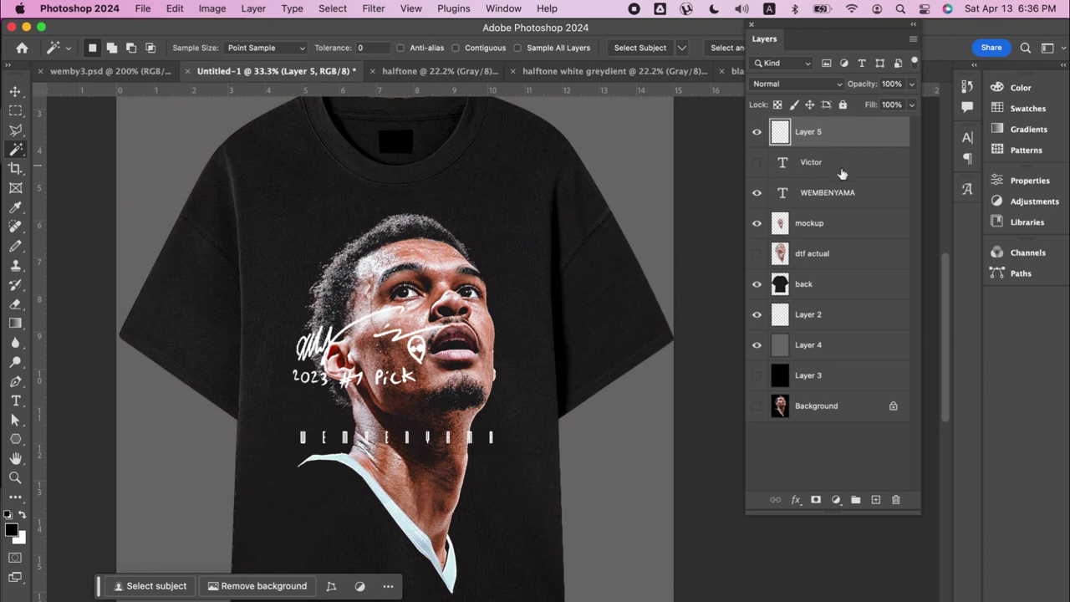
pyautogui.click(756, 194)
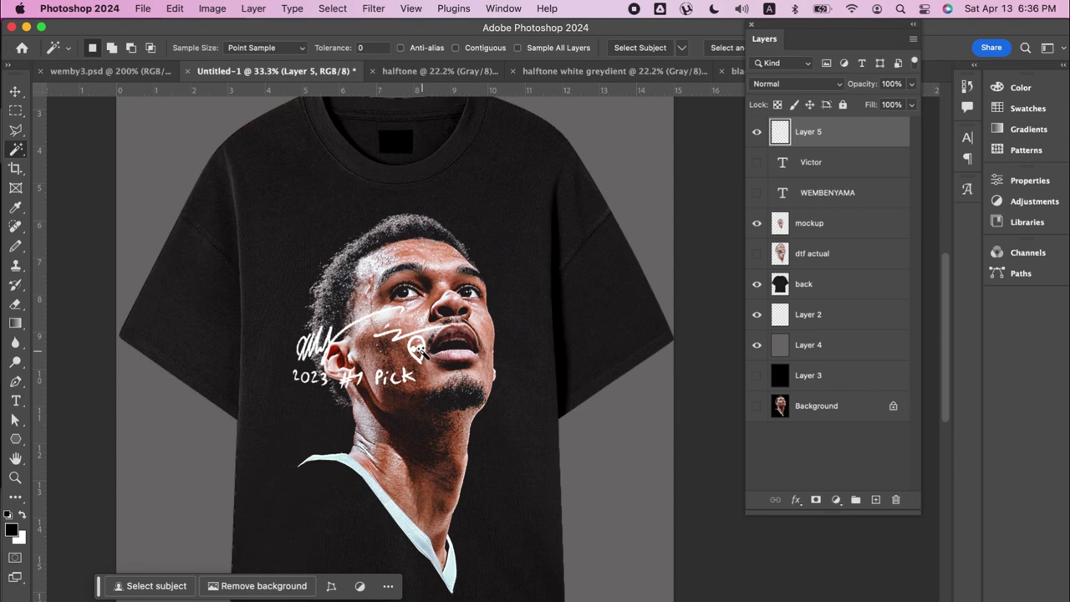
pyautogui.press('v')
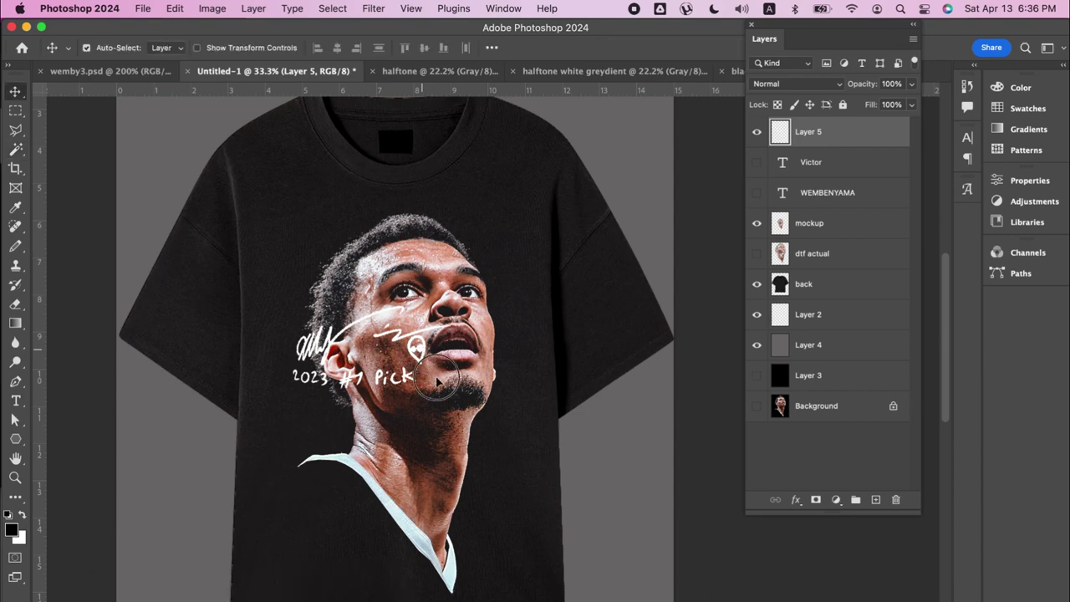
pyautogui.moveTo(418, 350); pyautogui.dragTo(501, 450)
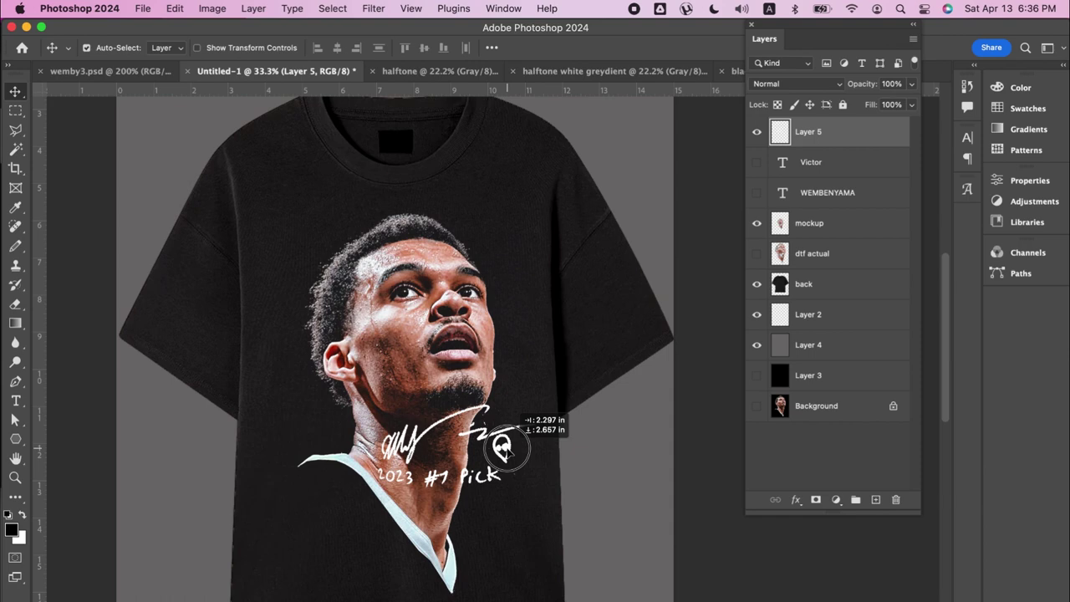
pyautogui.moveTo(502, 450); pyautogui.dragTo(470, 382)
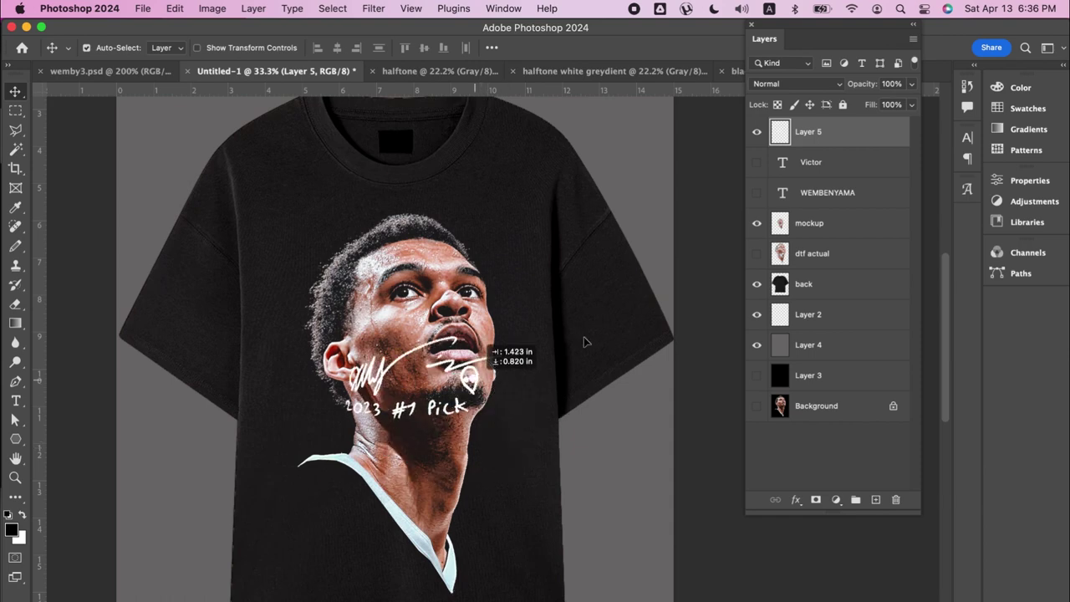
pyautogui.click(816, 226)
# - Select the mockup portrait layer and zoom in close on the neck and jersey collar
pyautogui.press('z')
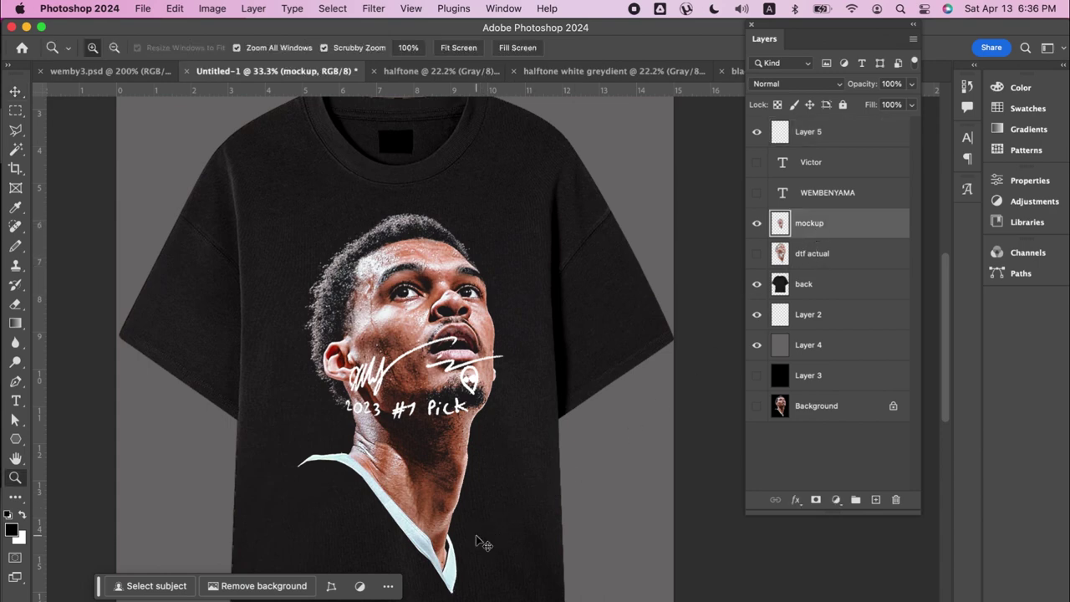
pyautogui.press('v')
pyautogui.click(465, 444)
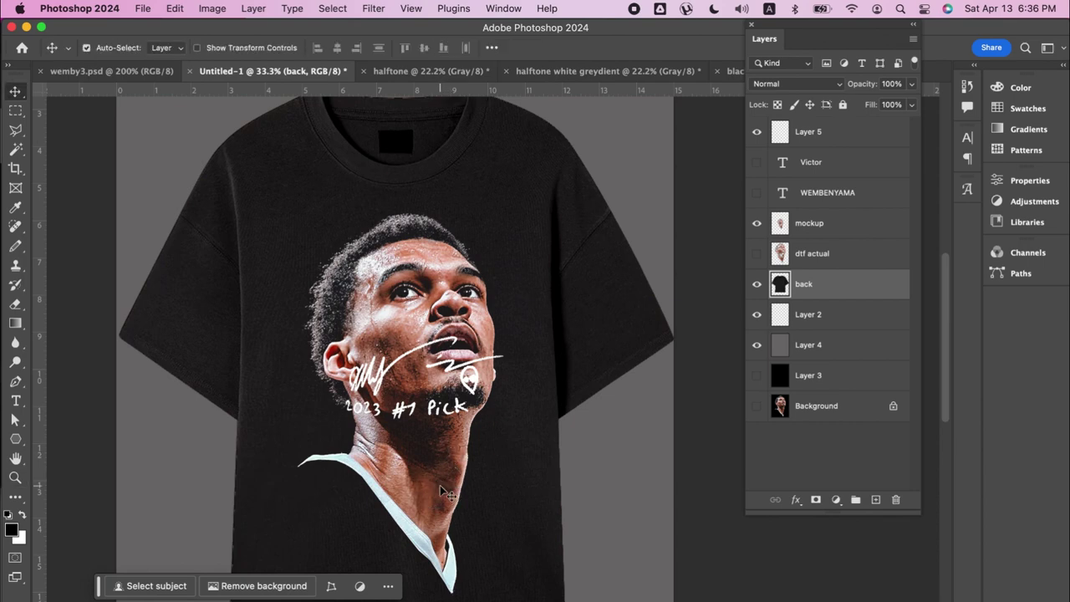
pyautogui.click(442, 490)
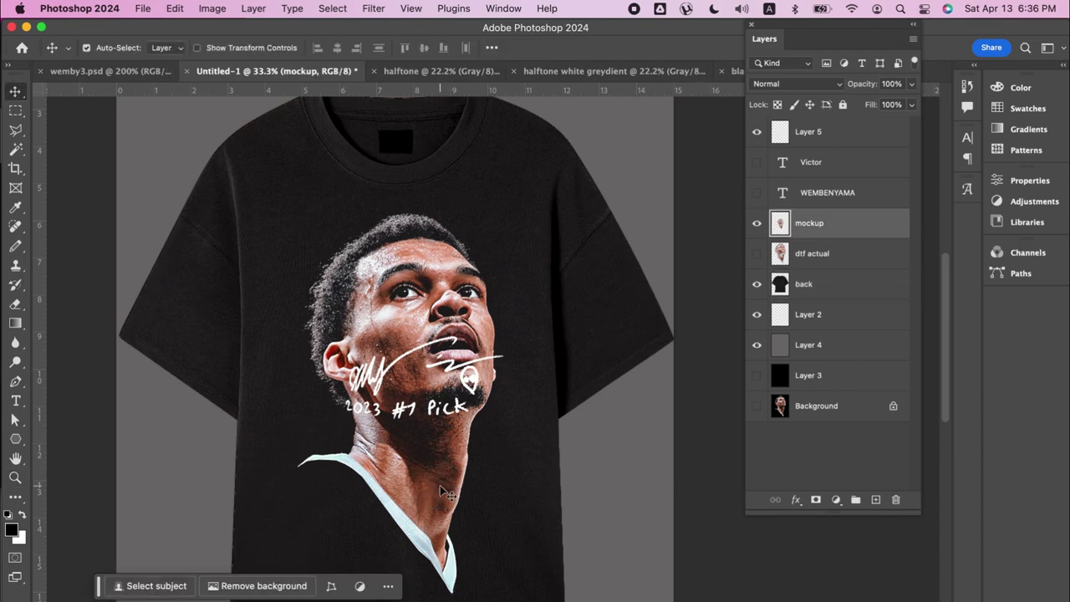
pyautogui.press('z')
pyautogui.click(434, 463)
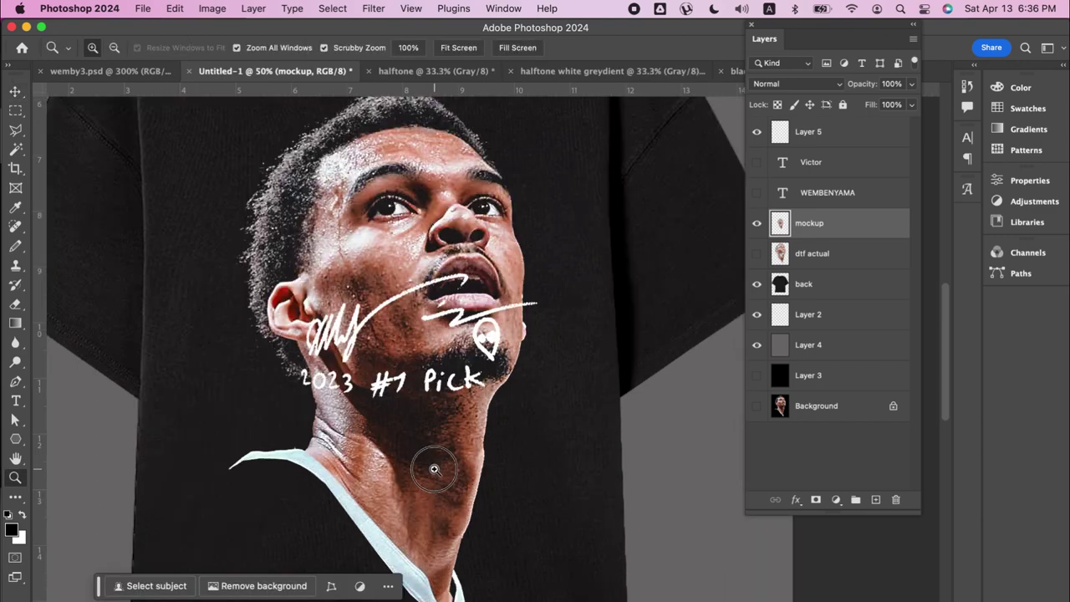
pyautogui.click(433, 466)
pyautogui.moveTo(447, 369); pyautogui.dragTo(453, 348)
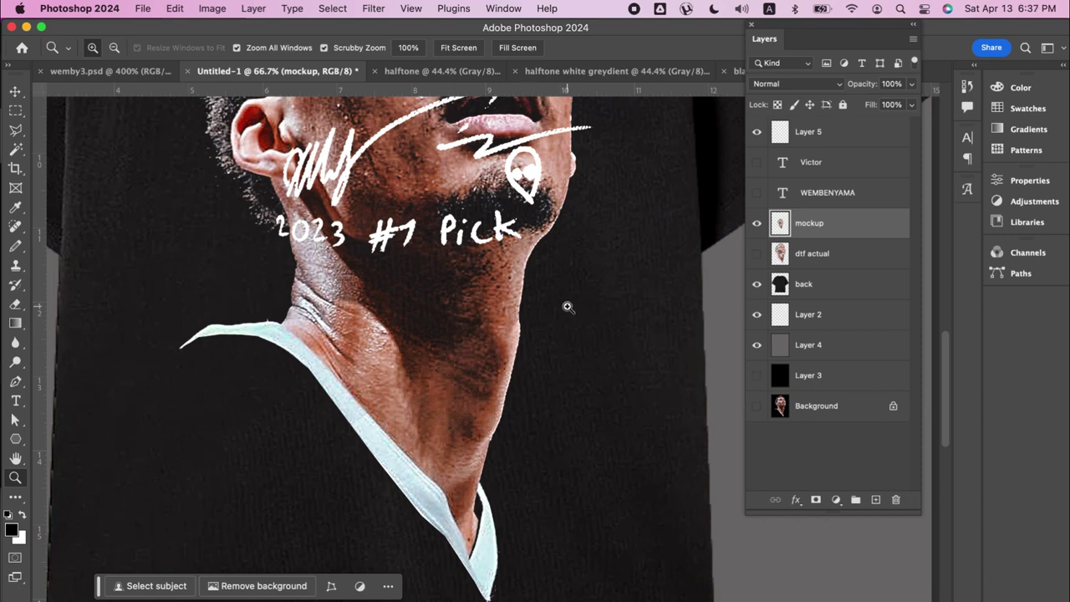
# - Trace the white collar's edge along the neck with the Polygonal Lasso
pyautogui.press('l')
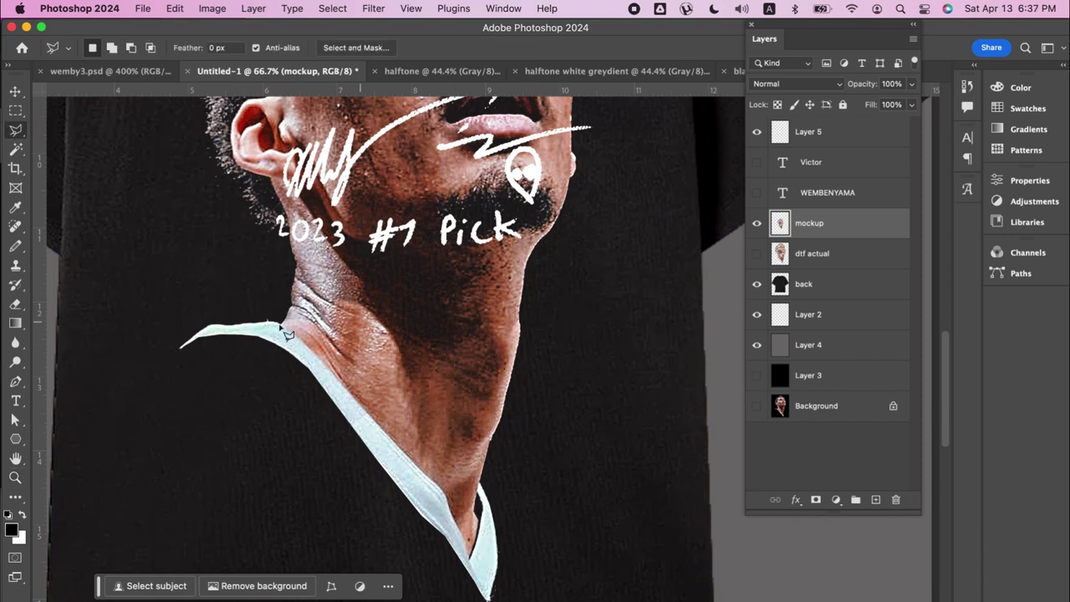
pyautogui.click(271, 317)
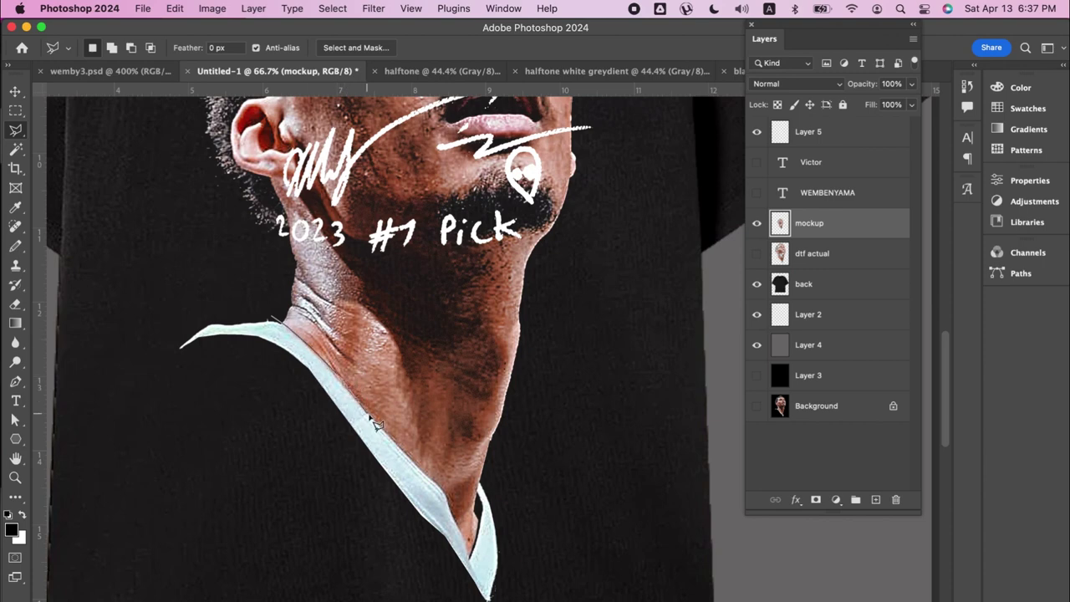
pyautogui.click(420, 466)
pyautogui.click(435, 478)
pyautogui.click(450, 501)
pyautogui.click(469, 534)
pyautogui.click(481, 486)
pyautogui.click(506, 444)
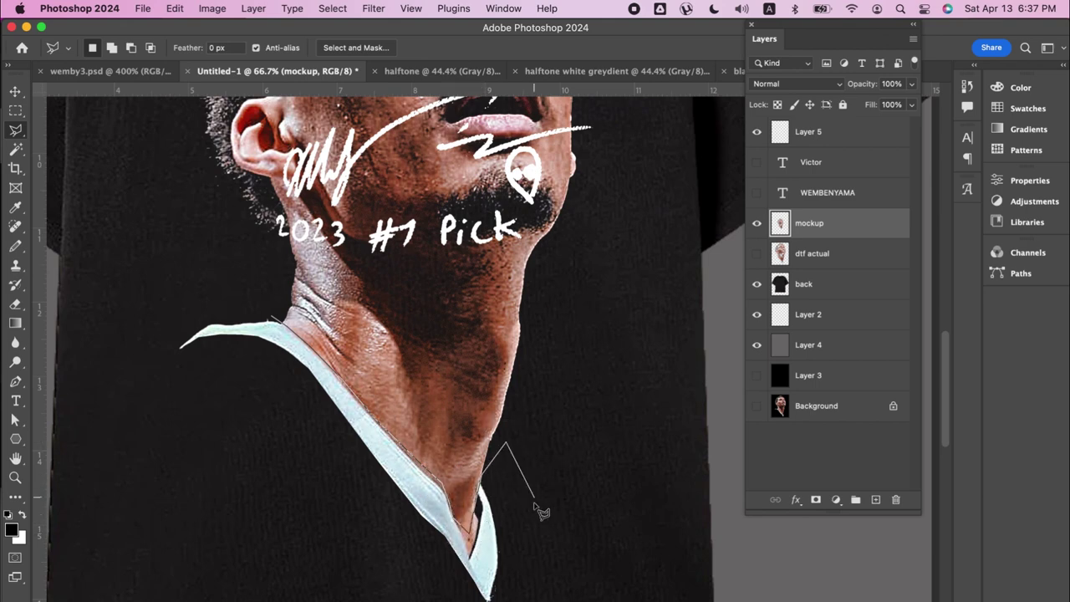
pyautogui.click(533, 499)
# - Close the collar selection, delete the white collar, and deselect
pyautogui.click(300, 495)
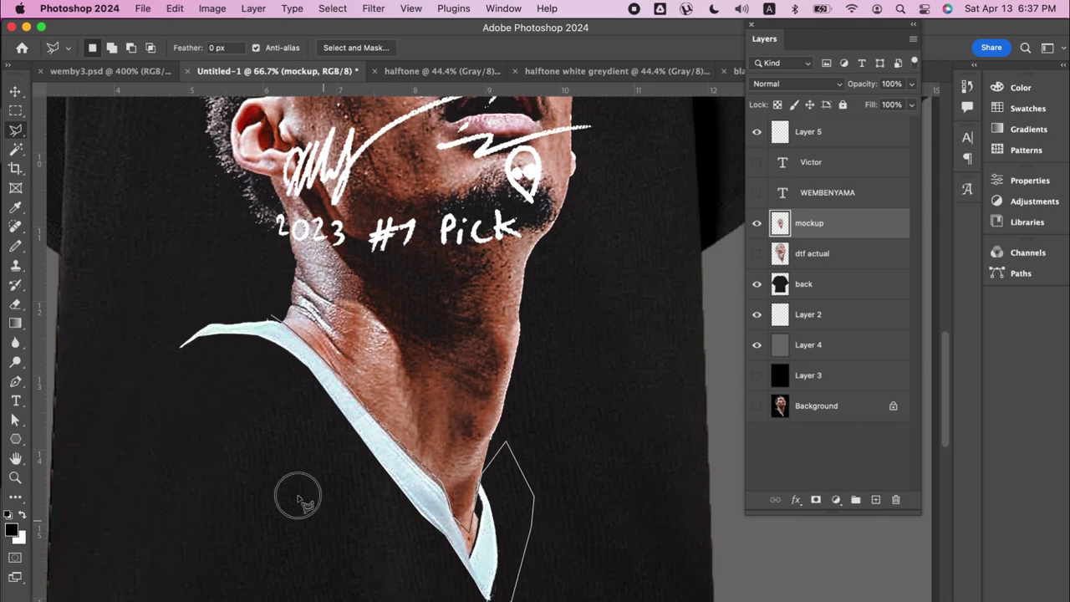
pyautogui.click(209, 391)
pyautogui.click(134, 354)
pyautogui.click(180, 290)
pyautogui.click(213, 279)
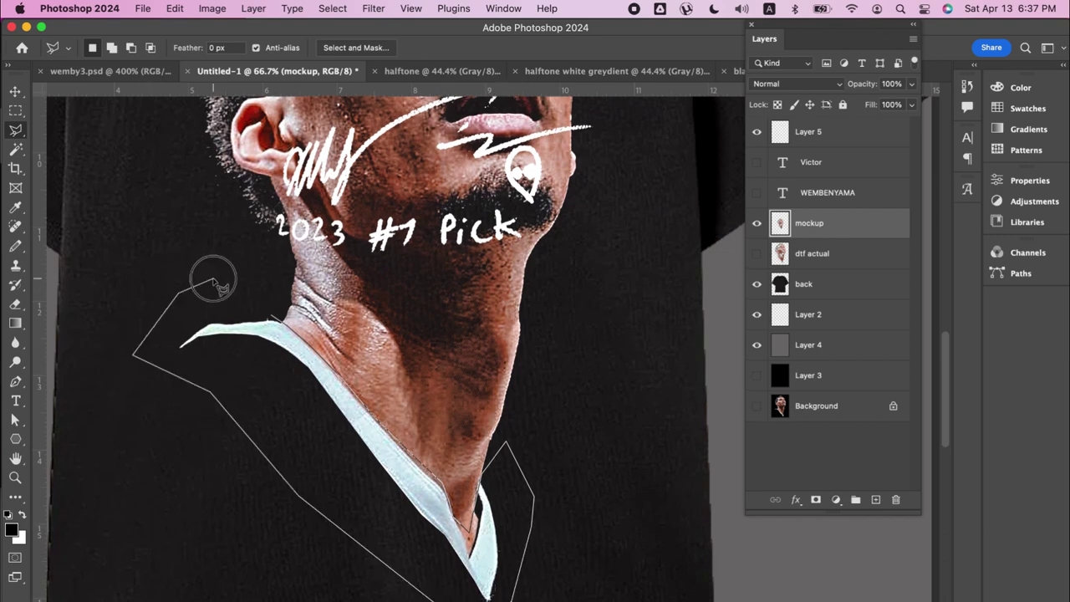
pyautogui.click(270, 314)
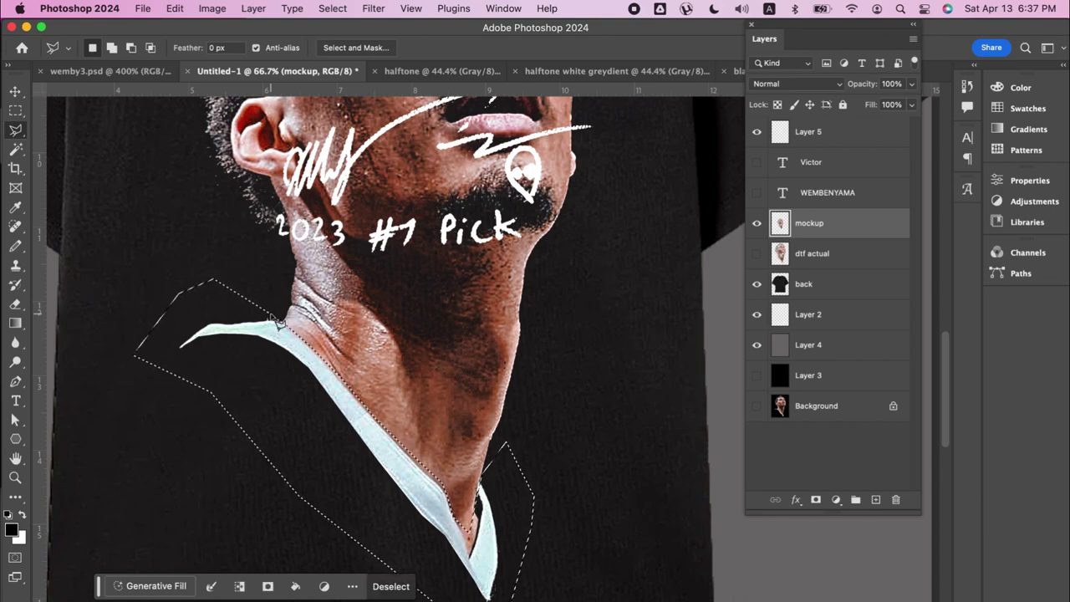
pyautogui.press('BackSpace')
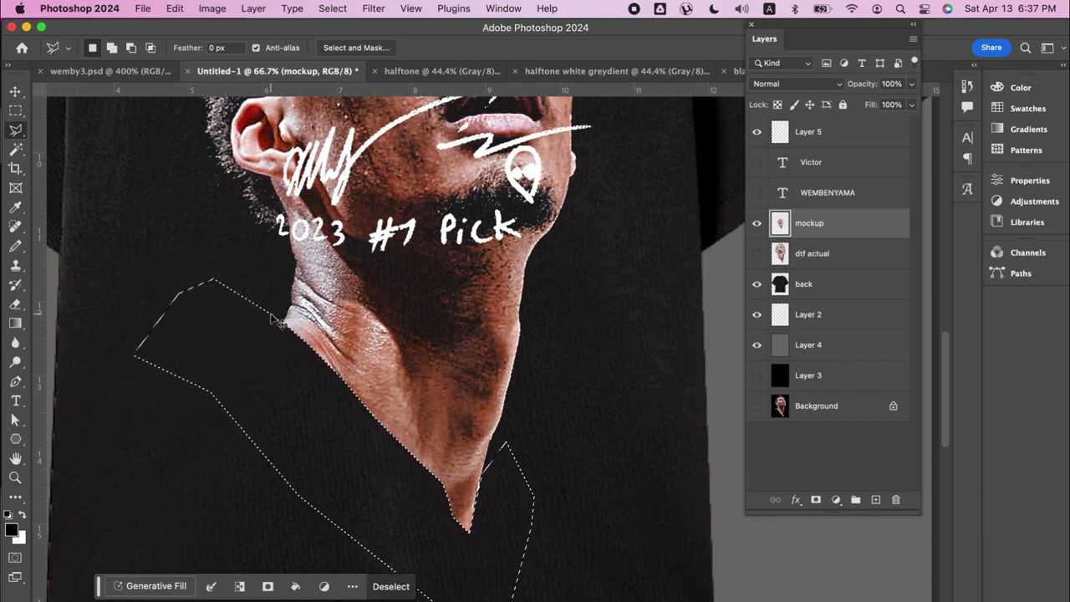
pyautogui.press('super+d')
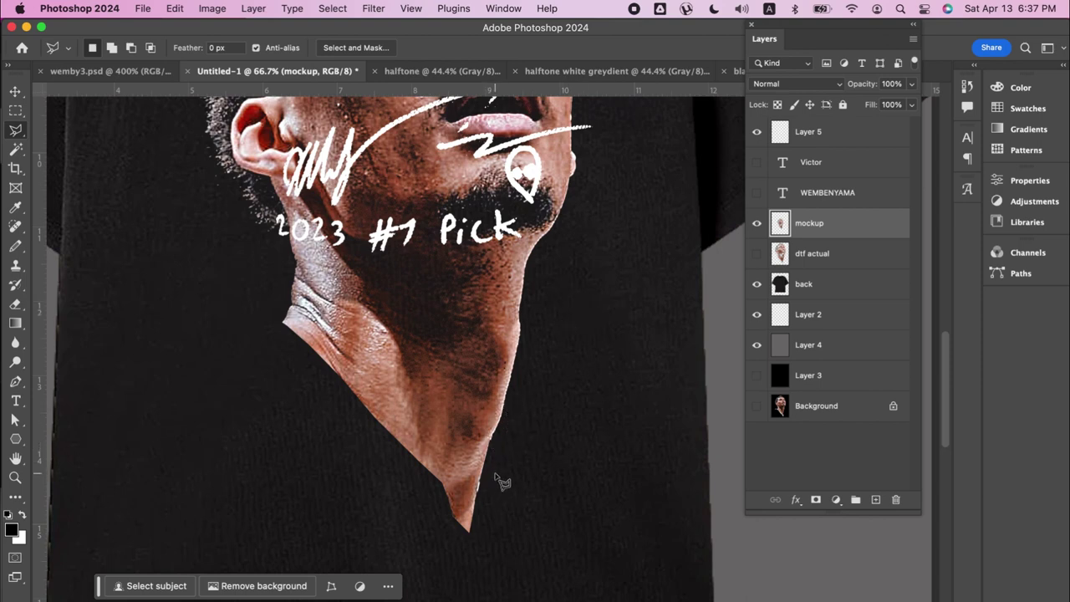
# - Zoom out to check the whole shirt, then zoom back in on the face and autograph
pyautogui.click(468, 305)
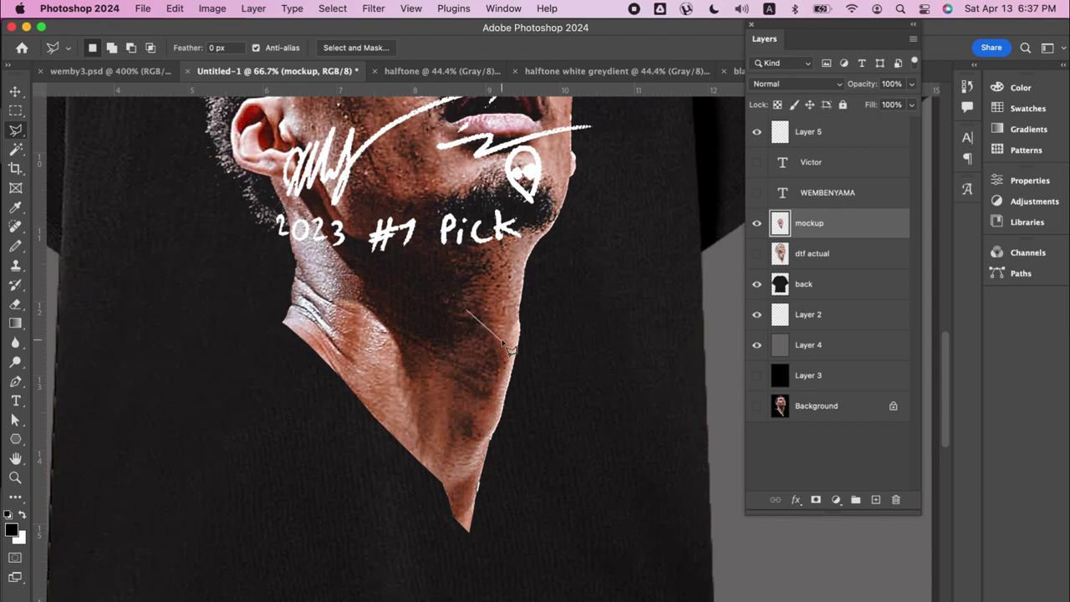
pyautogui.press('z')
pyautogui.press('l')
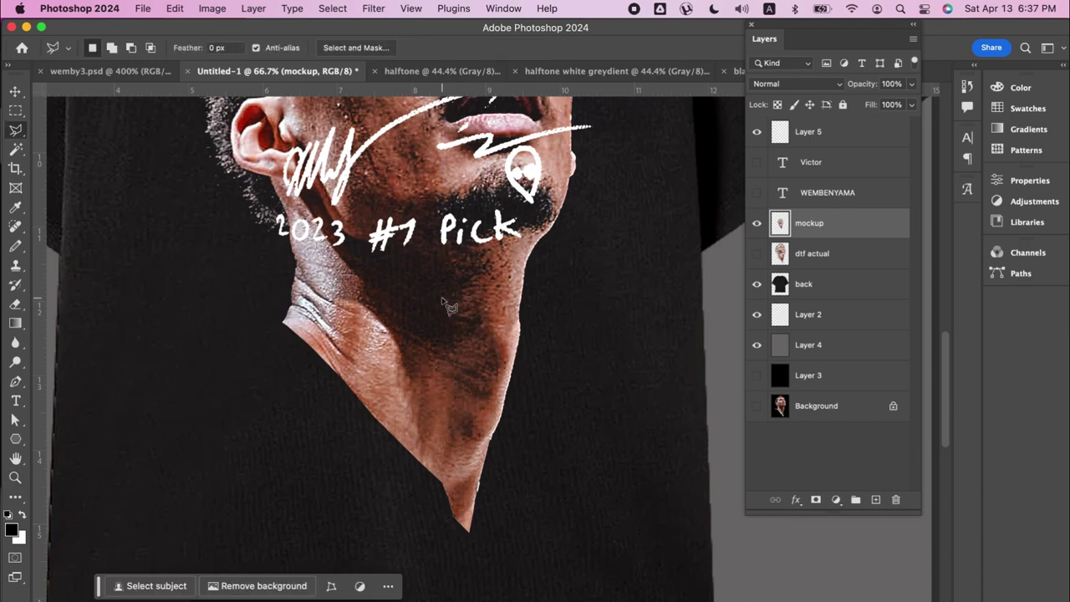
pyautogui.press('a')
pyautogui.press('z')
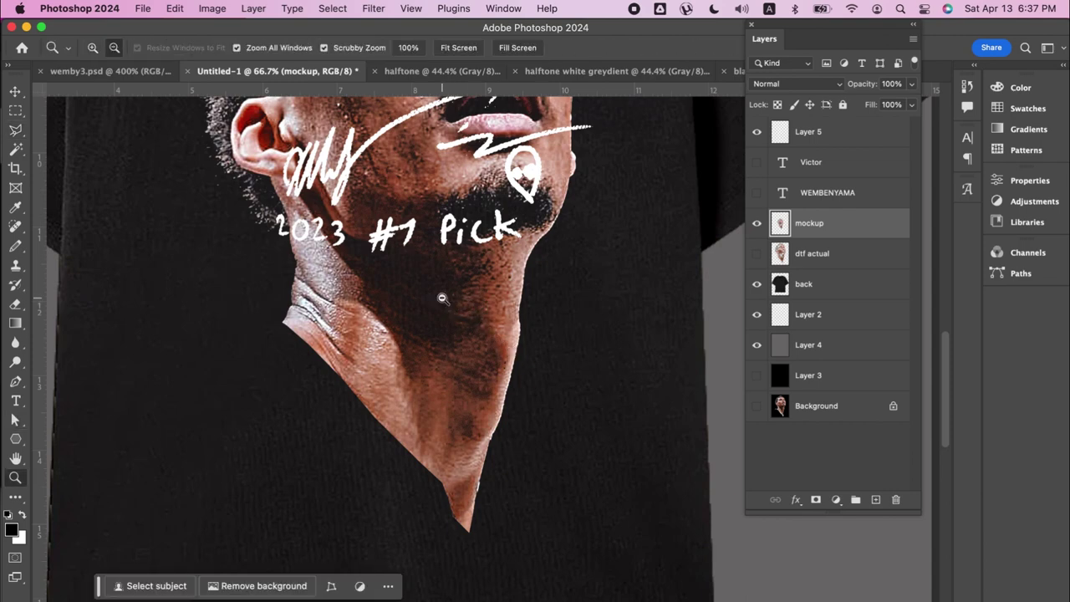
pyautogui.keyDown('alt'); pyautogui.click(443, 303); pyautogui.keyUp('alt')
pyautogui.keyDown('alt'); pyautogui.click(442, 297); pyautogui.keyUp('alt')
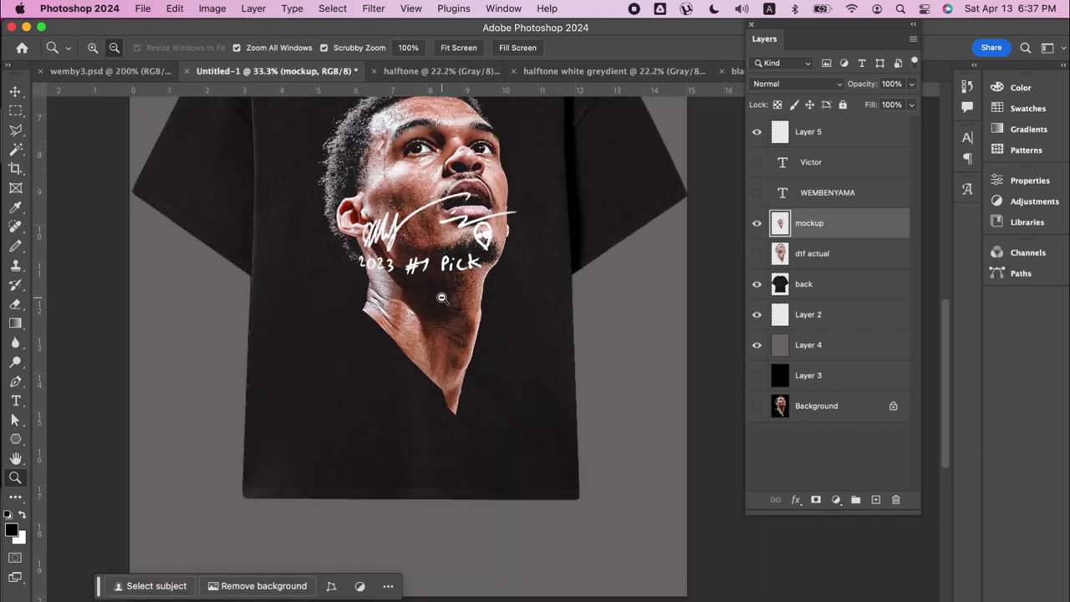
pyautogui.moveTo(442, 297); pyautogui.dragTo(465, 382)
pyautogui.click(465, 382)
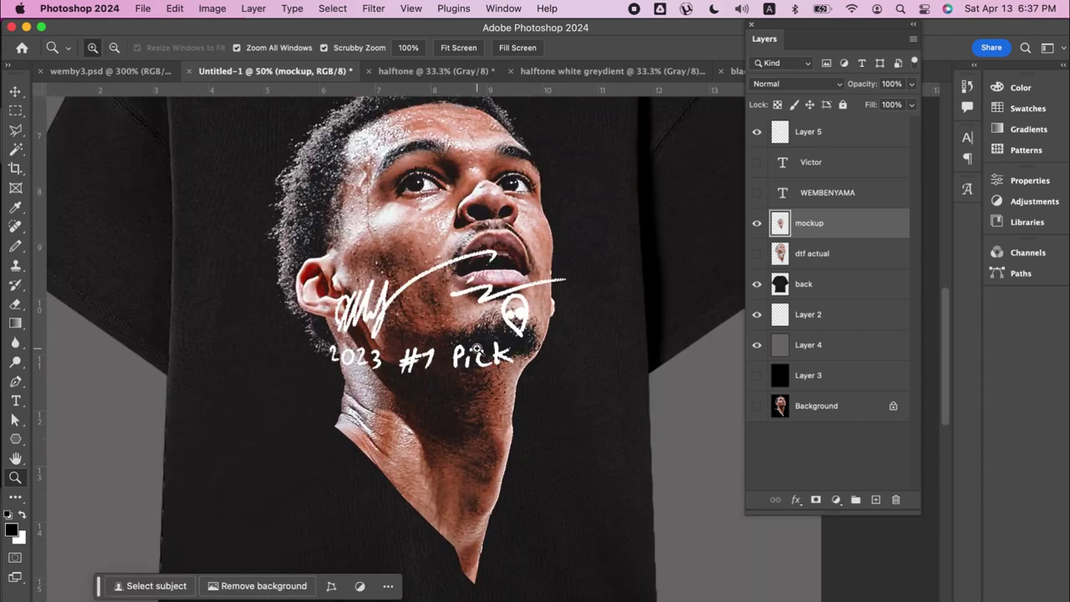
# - Select the autograph layer (Layer 5) and zoom out to 33.3% to see the whole mockup
pyautogui.press('v')
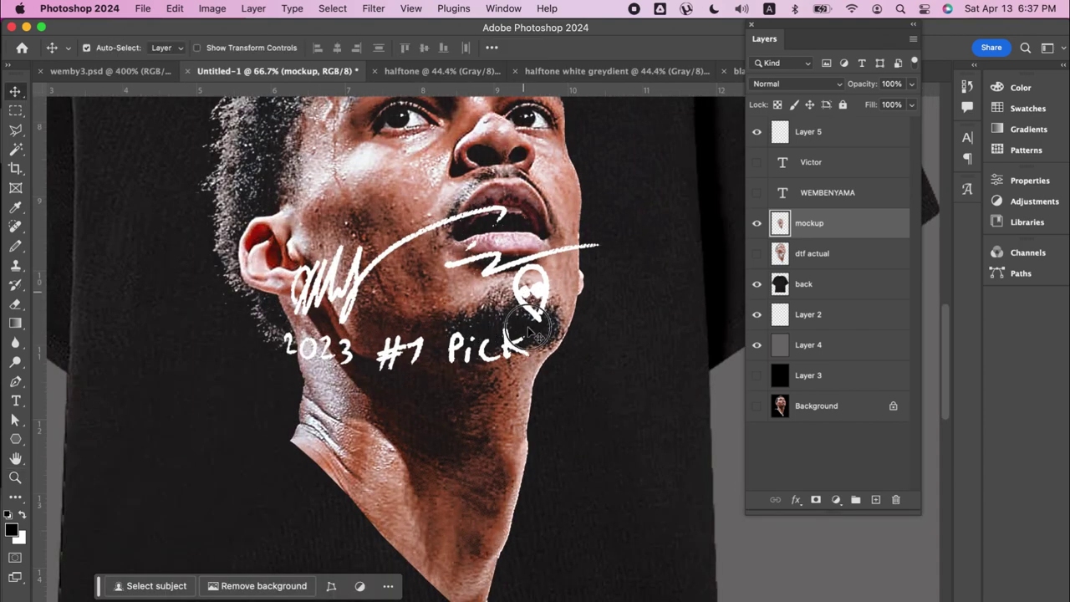
pyautogui.click(542, 520)
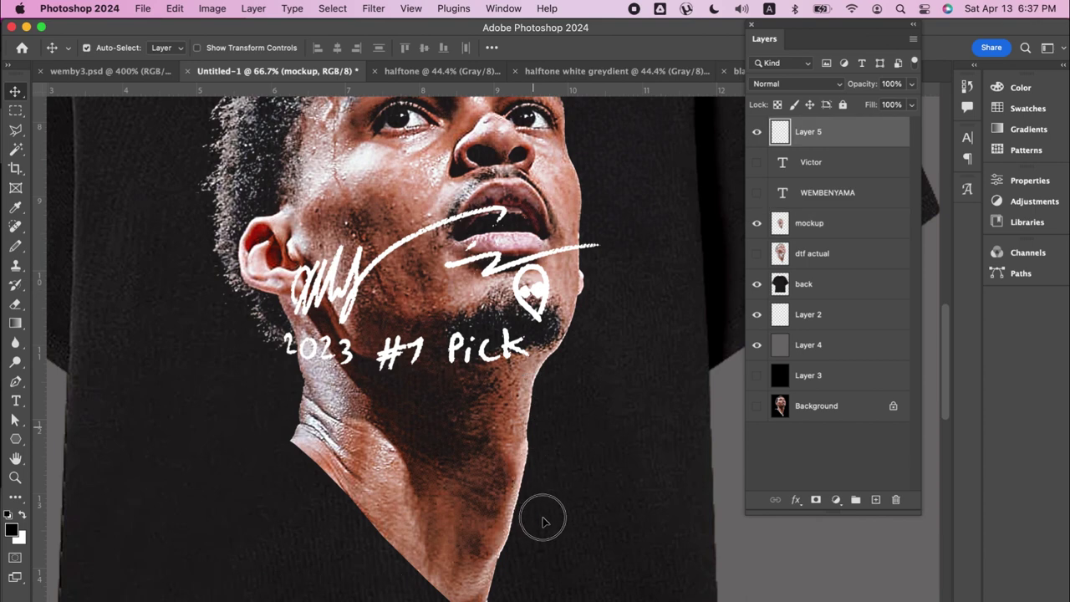
pyautogui.press('z')
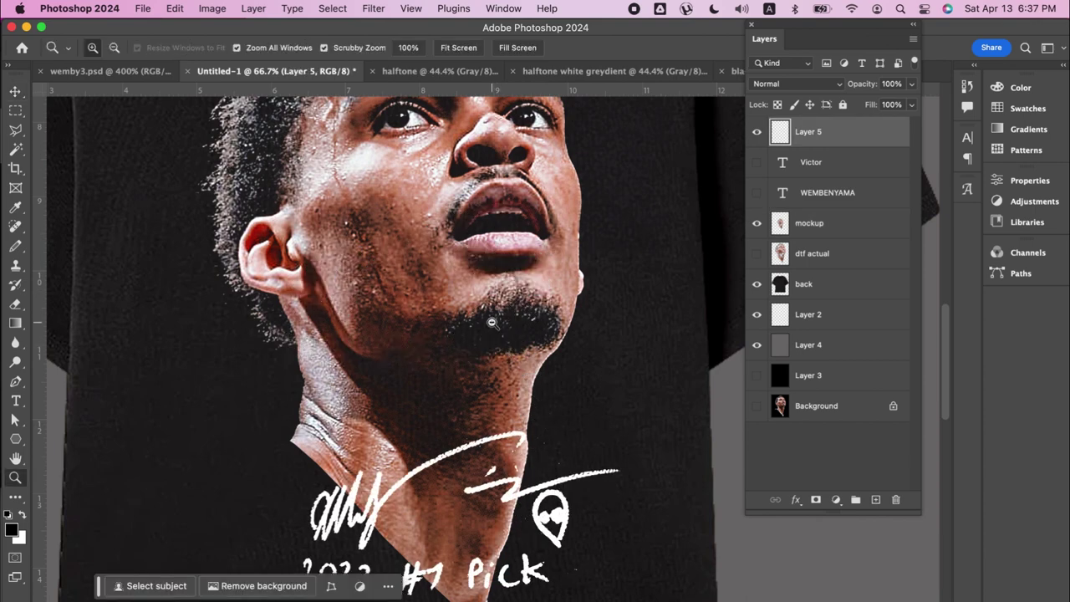
pyautogui.keyDown('ctrl'); pyautogui.click(492, 322); pyautogui.keyUp('ctrl')
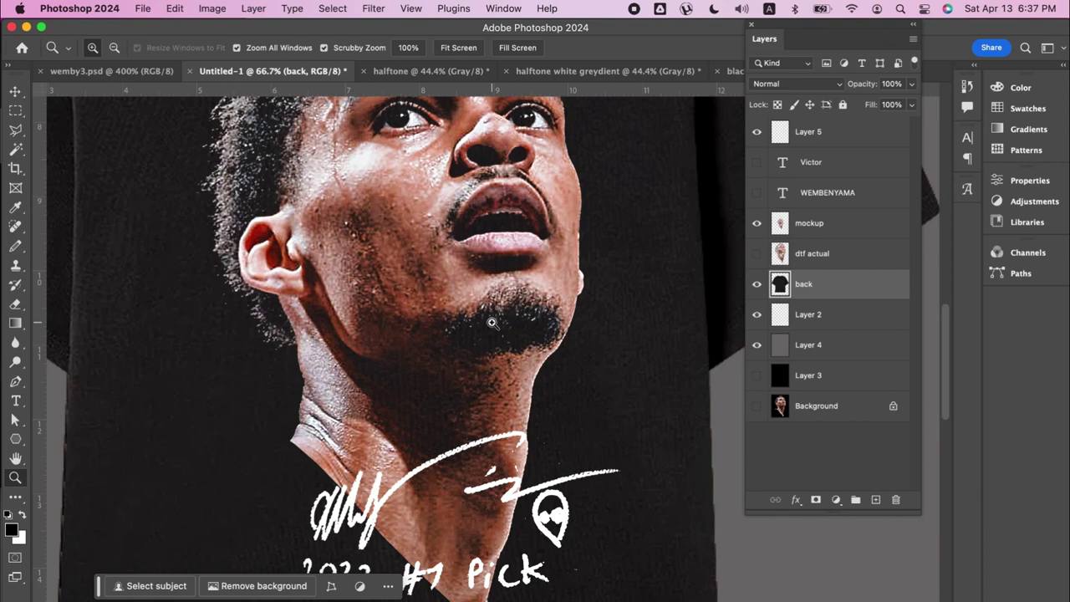
pyautogui.keyDown('alt'); pyautogui.click(492, 322); pyautogui.keyUp('alt')
pyautogui.keyDown('alt'); pyautogui.click(490, 320); pyautogui.keyUp('alt')
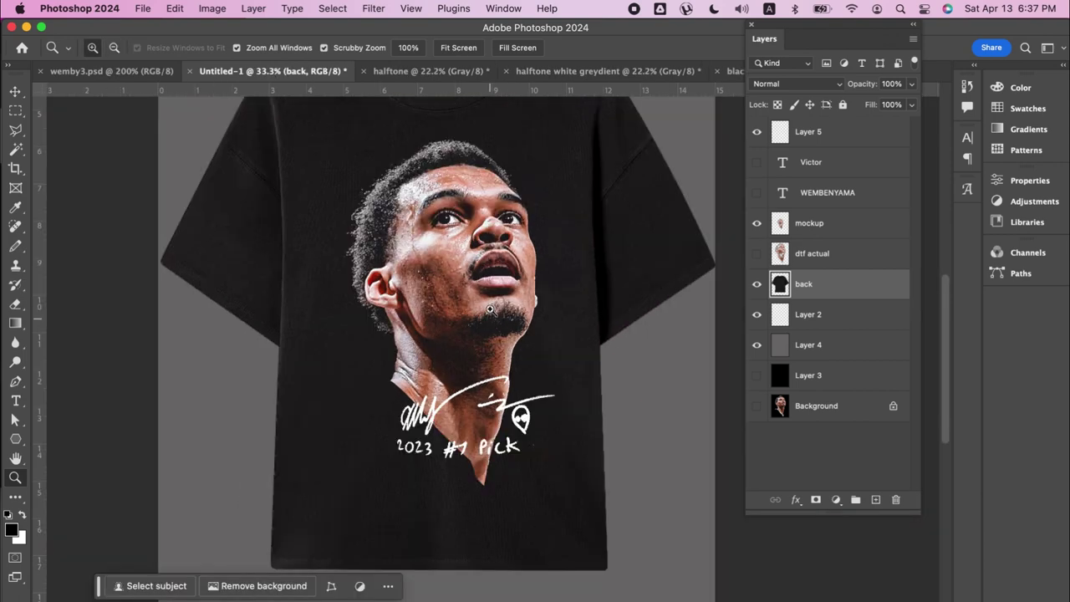
pyautogui.moveTo(491, 309); pyautogui.dragTo(477, 343)
# - Reposition the autograph so it sits just under the face
pyautogui.press('v')
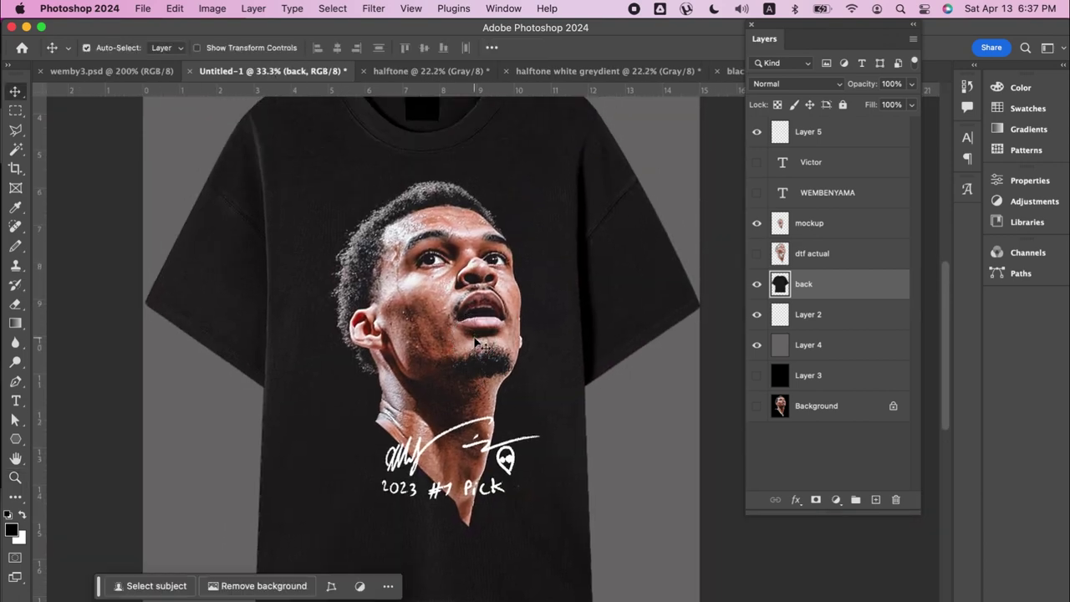
pyautogui.press('b')
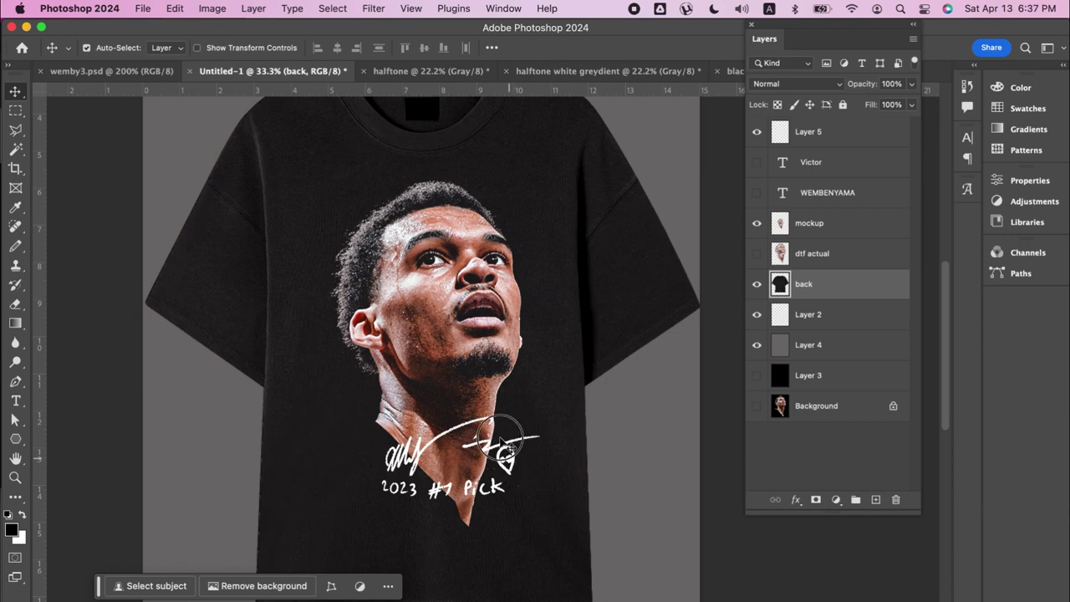
pyautogui.moveTo(500, 440)
pyautogui.mouseDown()
pyautogui.moveTo(495, 431)
pyautogui.moveTo(504, 493)
pyautogui.mouseUp()
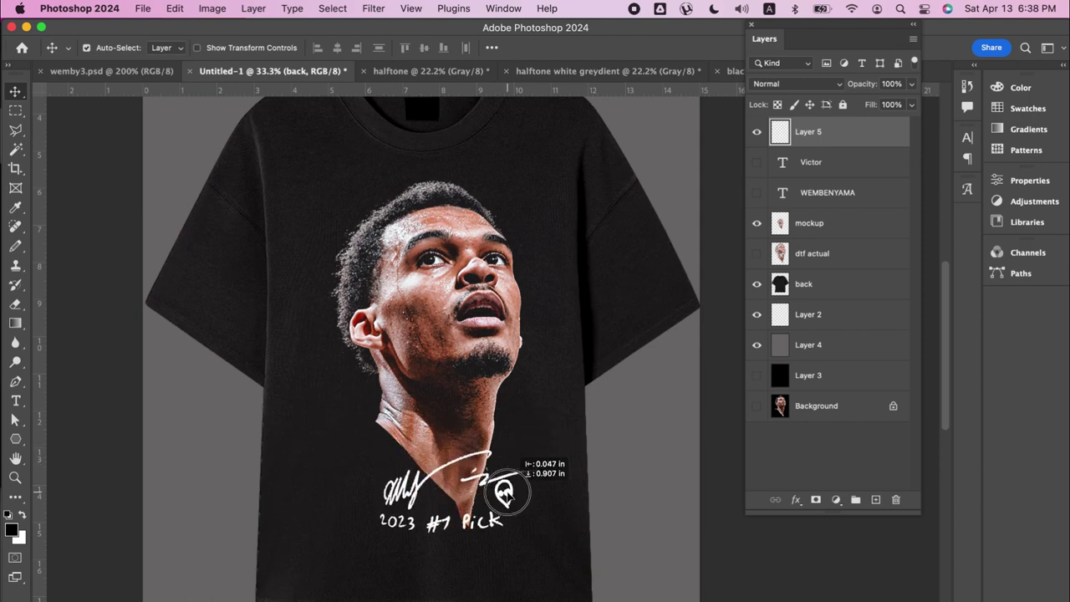
pyautogui.moveTo(504, 493); pyautogui.dragTo(502, 462)
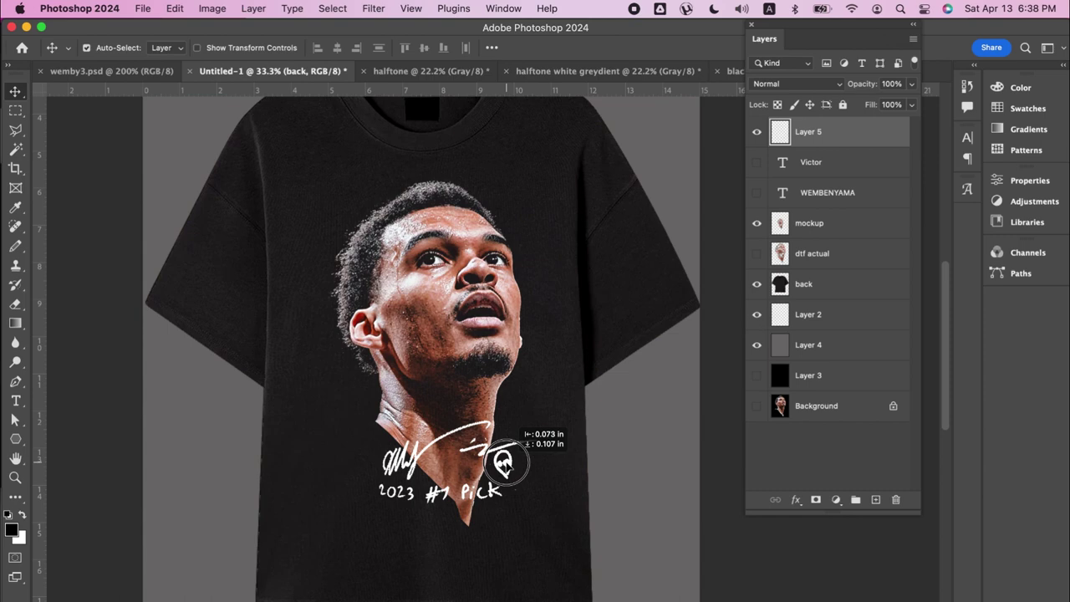
pyautogui.moveTo(503, 463); pyautogui.dragTo(502, 462)
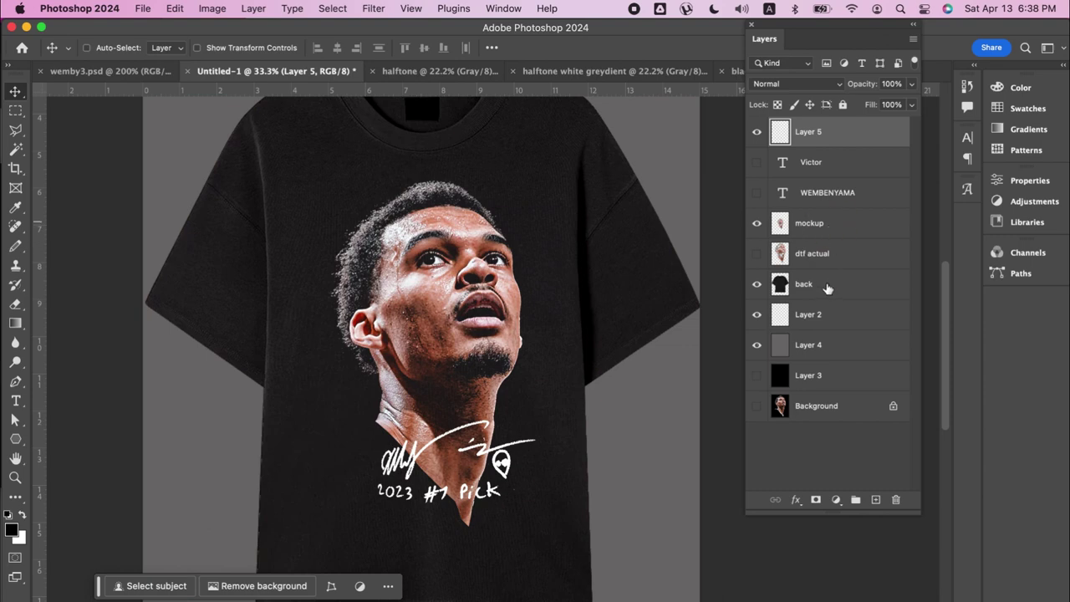
# - Align Layer 5, mockup, back and Layer 4 by their horizontal centres
pyautogui.keyDown('super'); pyautogui.click(811, 222); pyautogui.keyUp('super')
pyautogui.keyDown('super'); pyautogui.click(815, 284); pyautogui.keyUp('super')
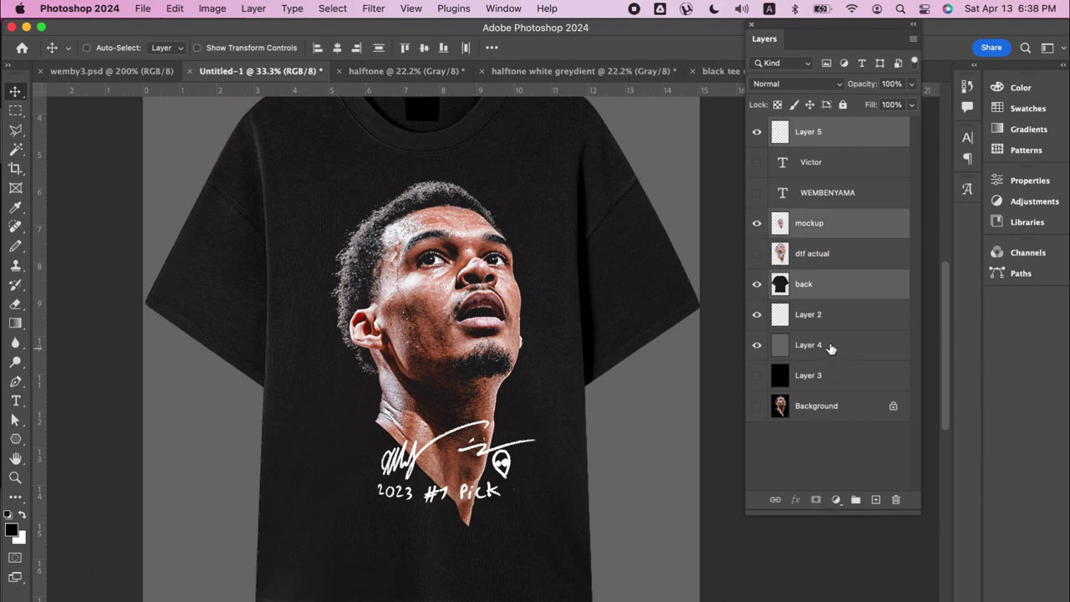
pyautogui.keyDown('super'); pyautogui.click(831, 348); pyautogui.keyUp('super')
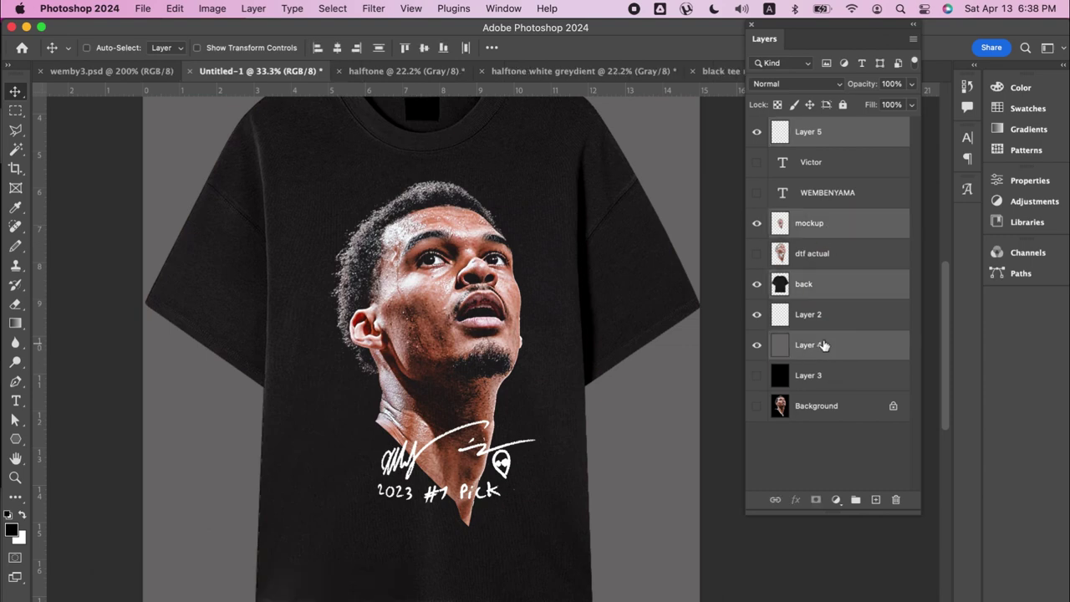
pyautogui.click(337, 48)
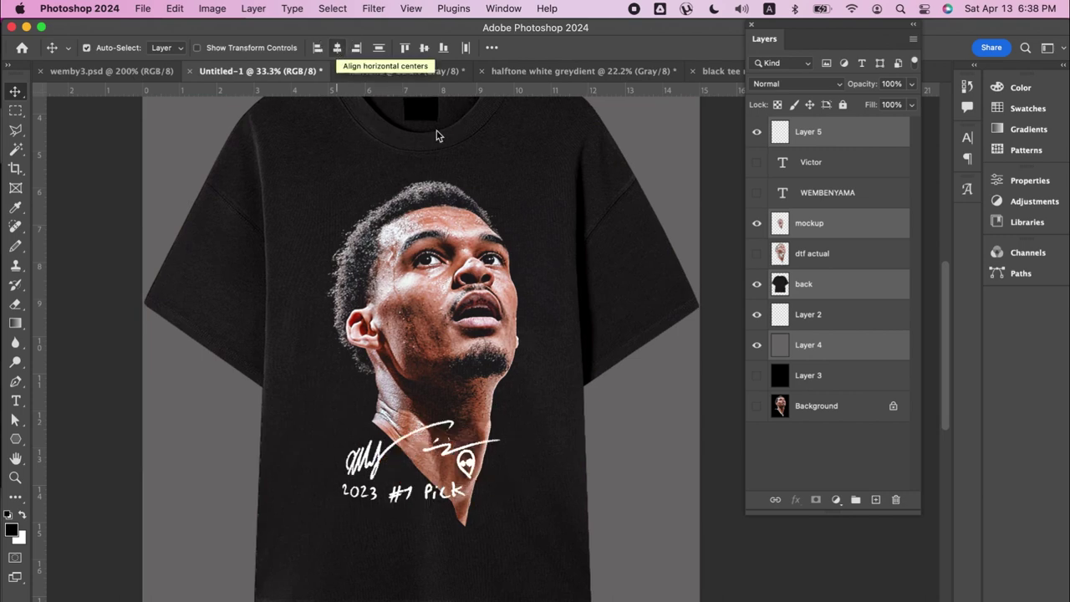
pyautogui.click(824, 435)
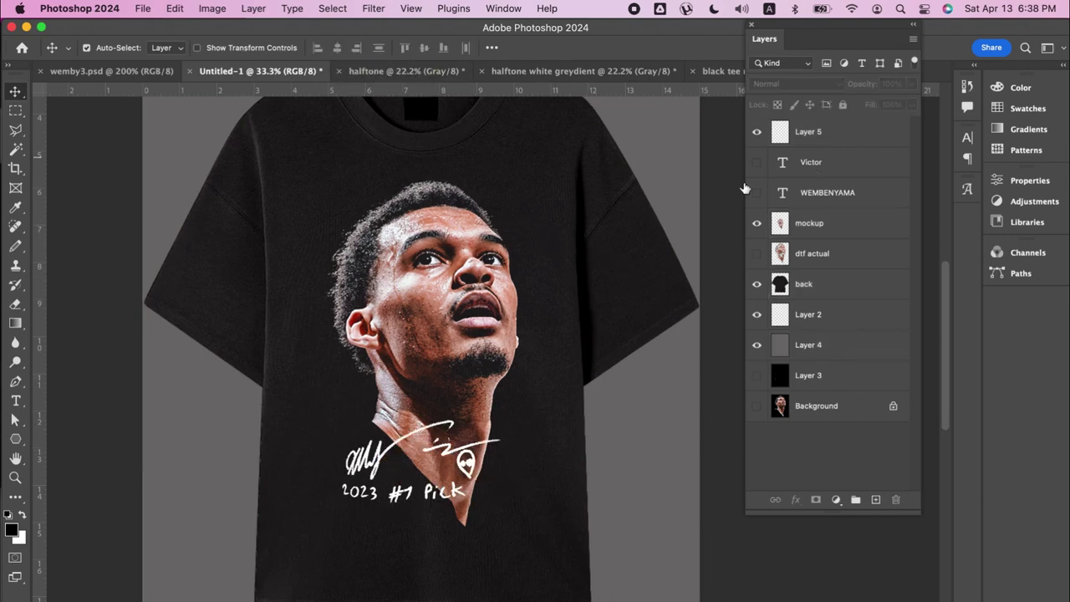
# - Shift the autograph layer right so it's centred under the face
pyautogui.click(469, 470)
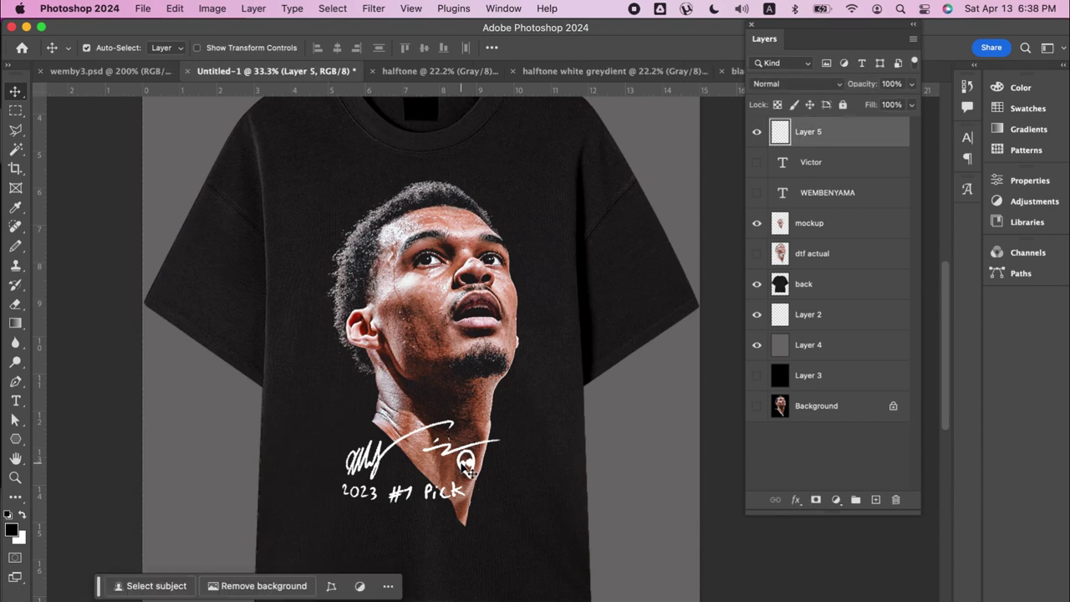
pyautogui.moveTo(466, 463); pyautogui.dragTo(544, 448)
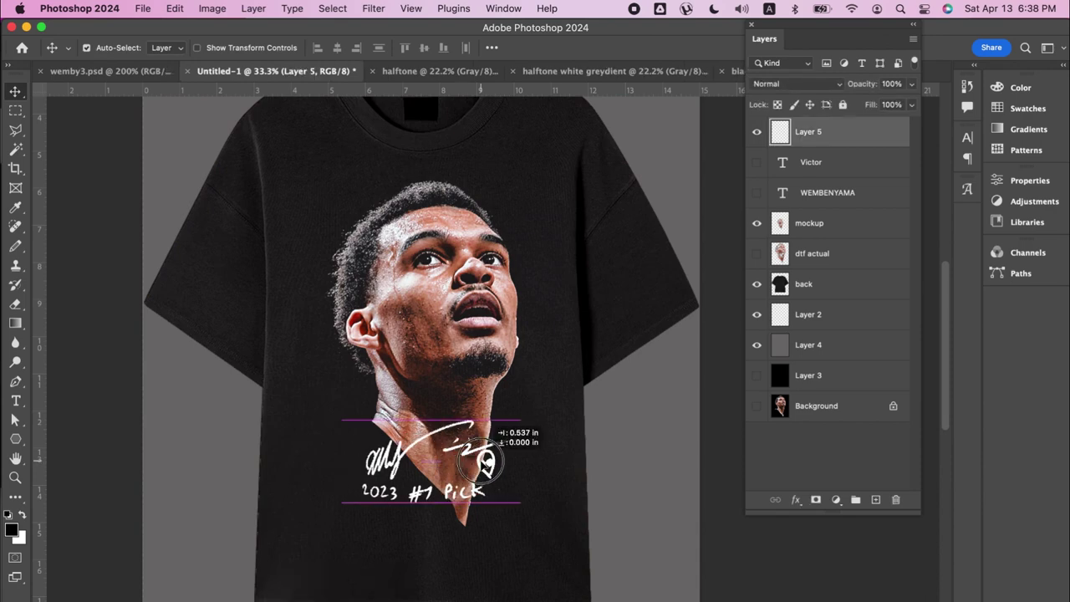
pyautogui.click(792, 452)
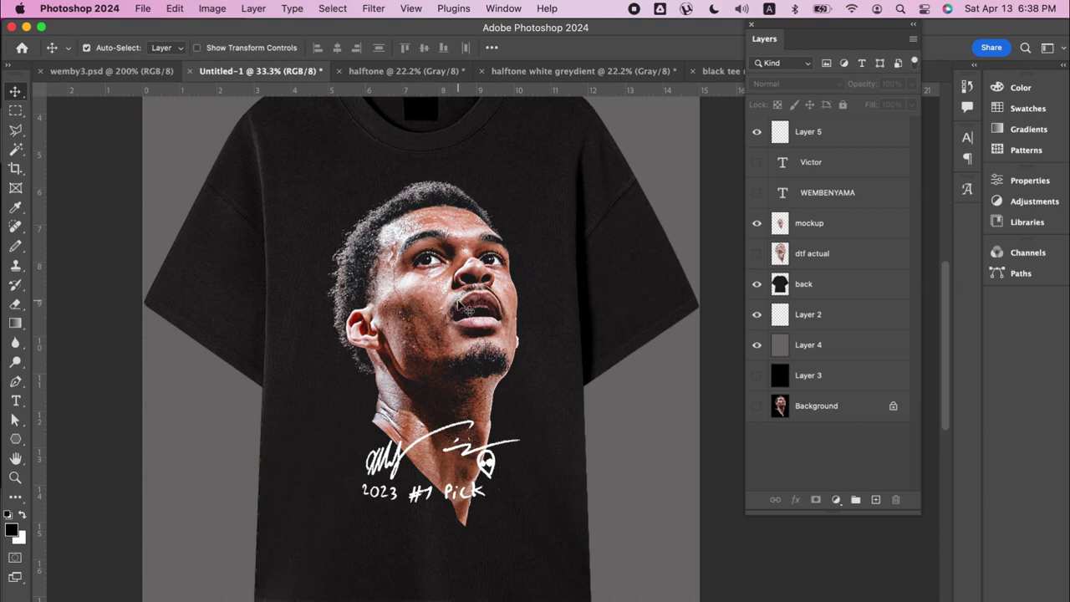
# - Cycle the screen modes to show the t-shirt mockup on black, and hide the rulers
pyautogui.press('f')
pyautogui.press('f')
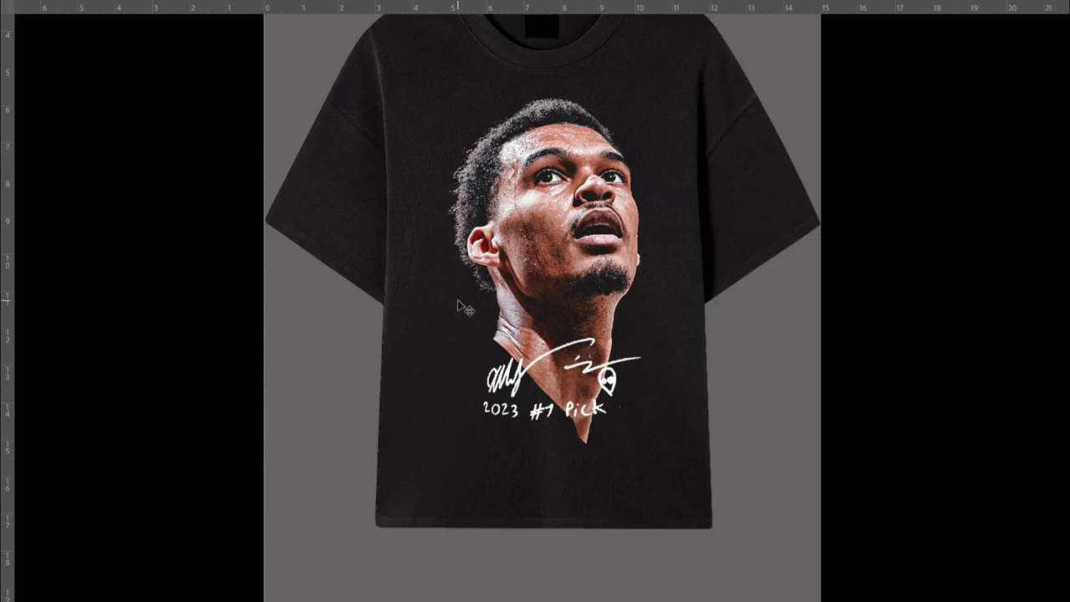
pyautogui.press('f')
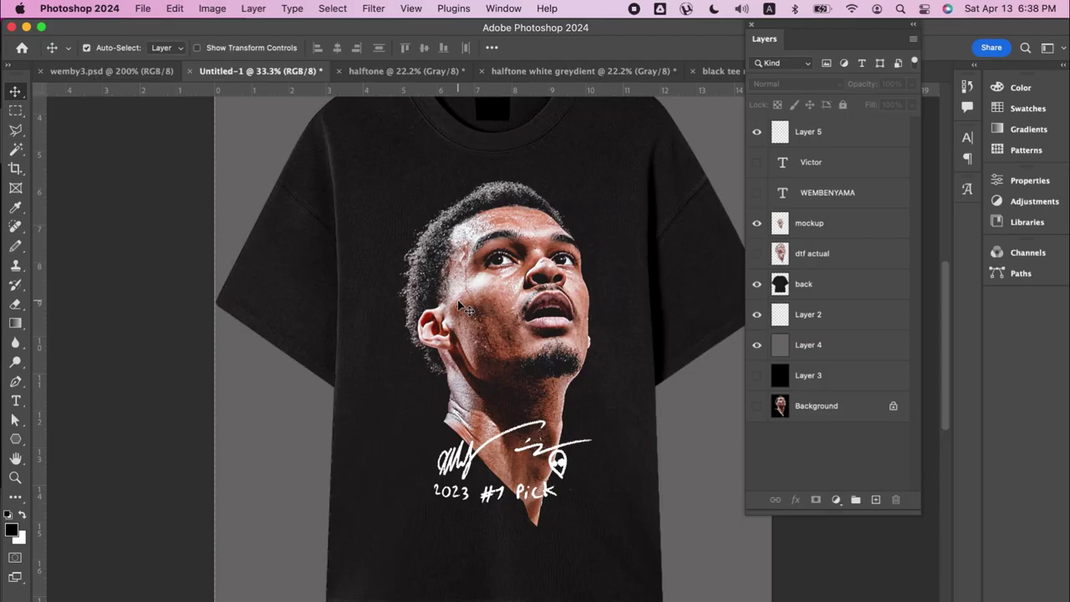
pyautogui.press('f')
pyautogui.press('f')
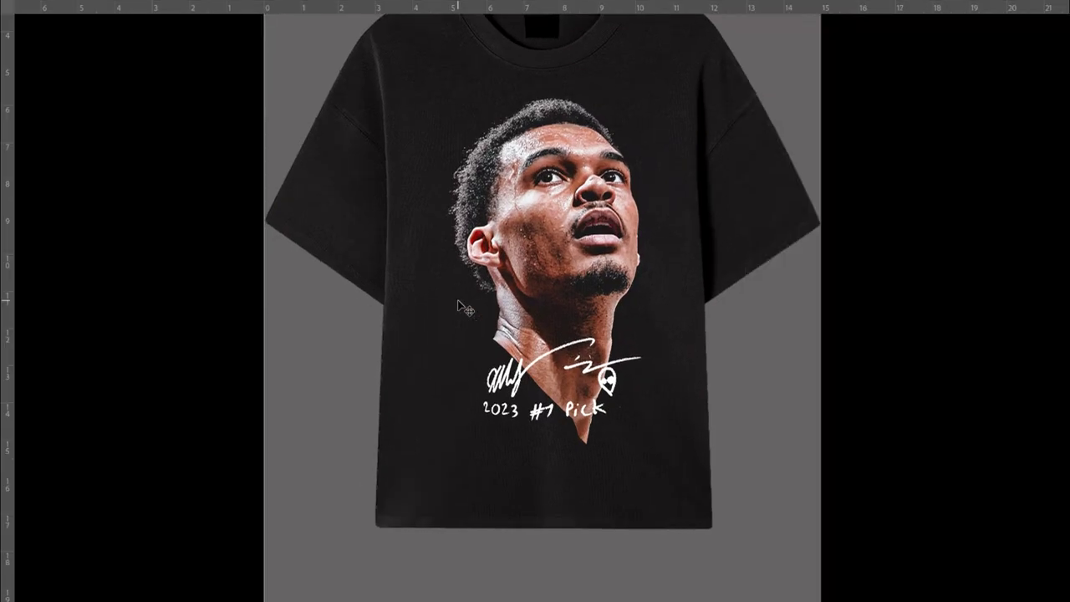
pyautogui.hotkey('ctrl', 'r')
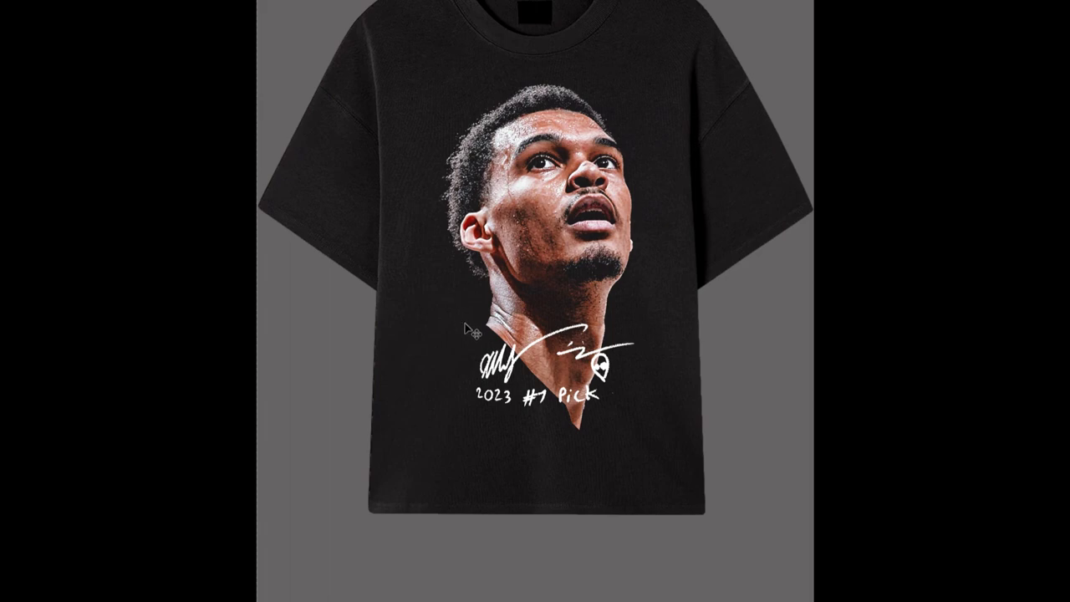
# - Zoom in close on the portrait's mouth and chin, then pan to the eyes and nose
pyautogui.scroll(2, 501, 251)
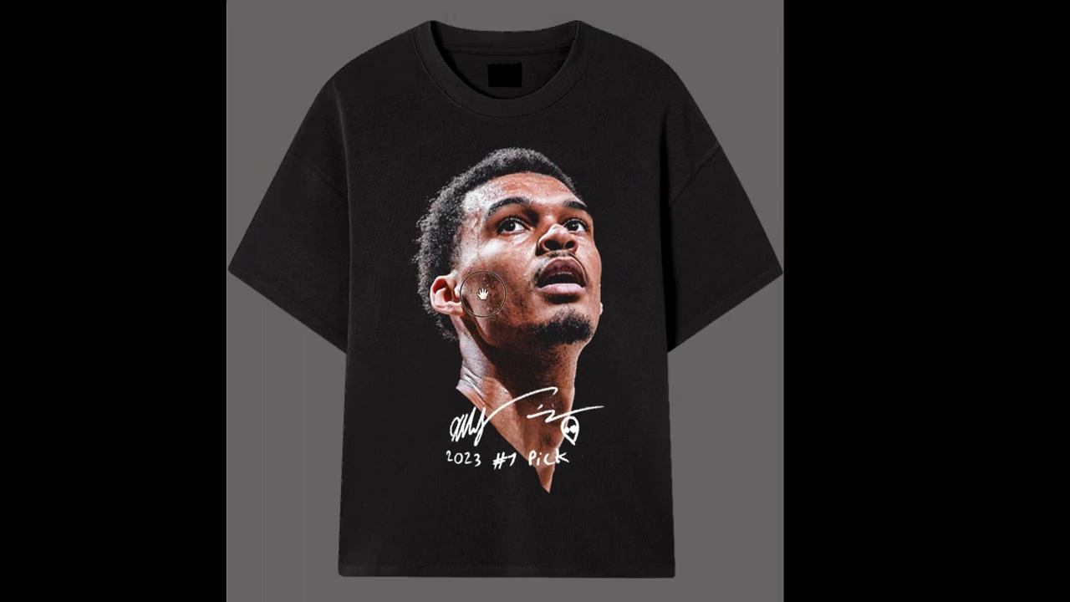
pyautogui.scroll(1, 622, 290)
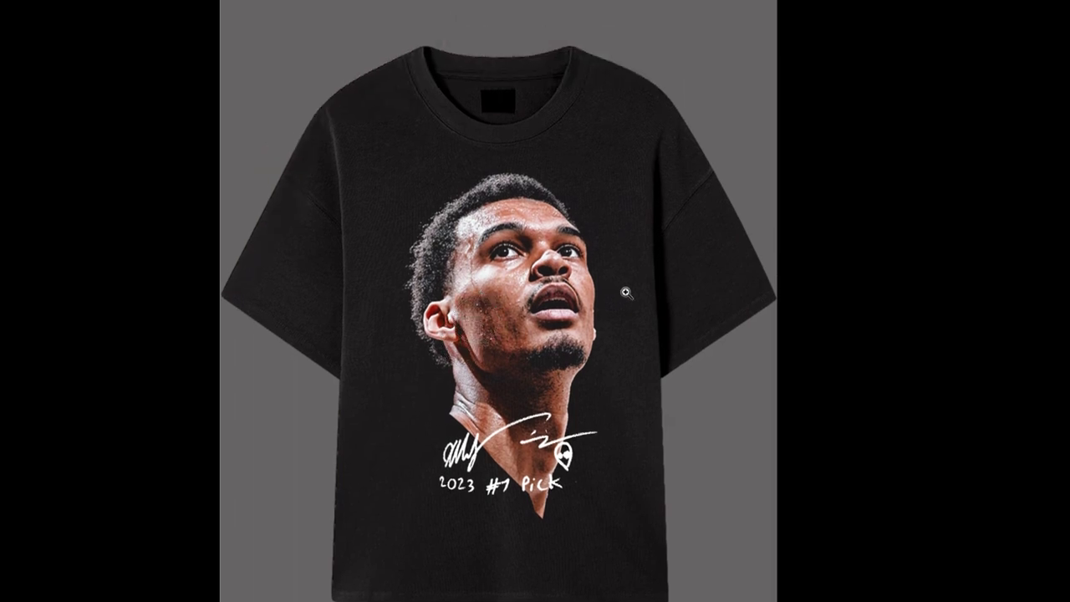
pyautogui.click(580, 313)
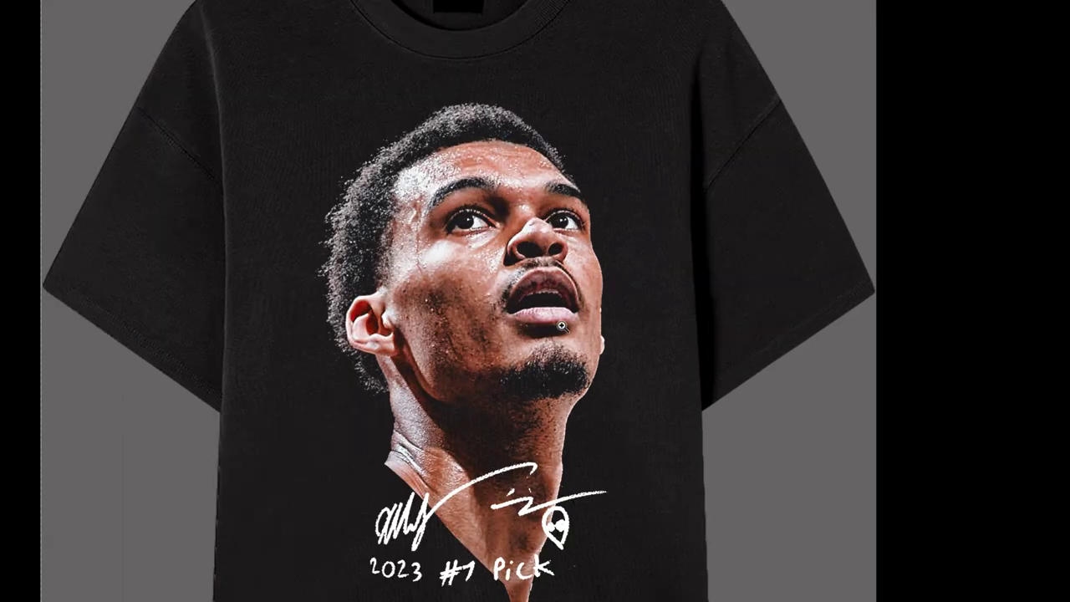
pyautogui.click(561, 325)
pyautogui.click(566, 309)
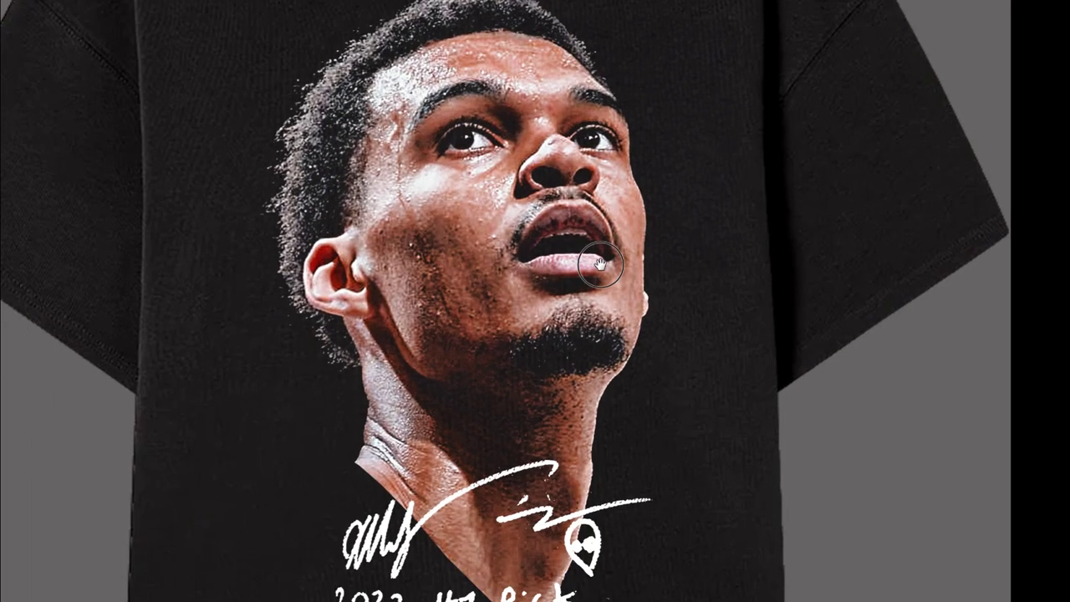
pyautogui.click(601, 264)
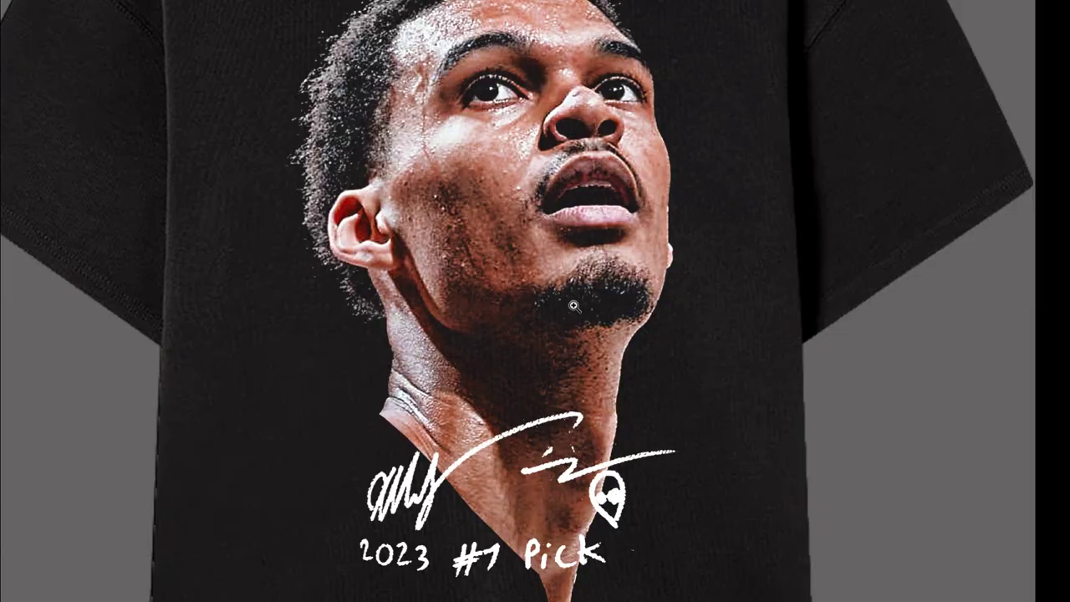
pyautogui.click(575, 307)
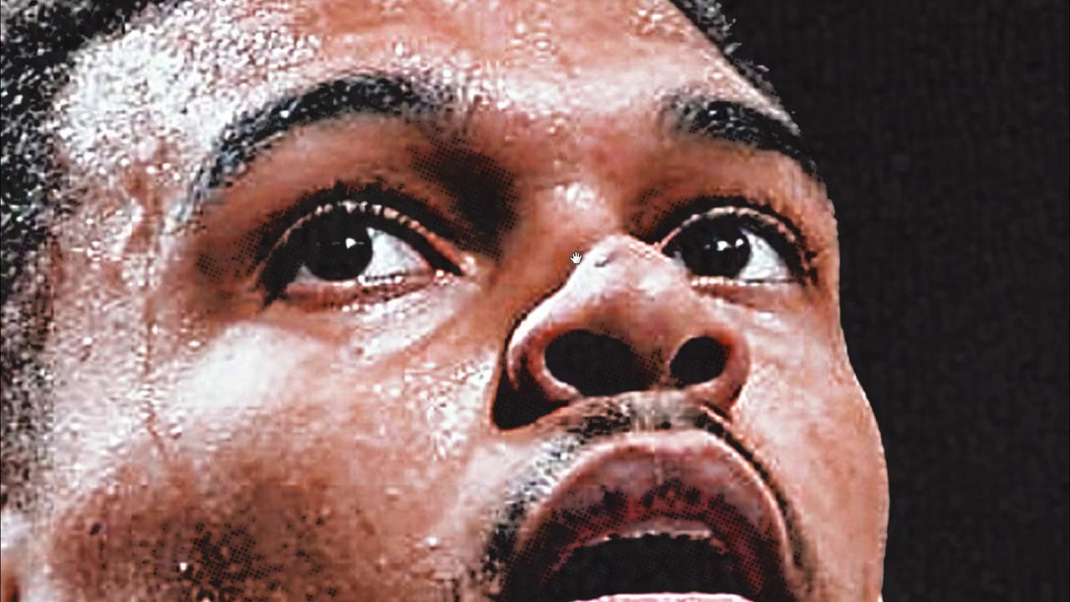
pyautogui.moveTo(575, 257); pyautogui.dragTo(612, 268)
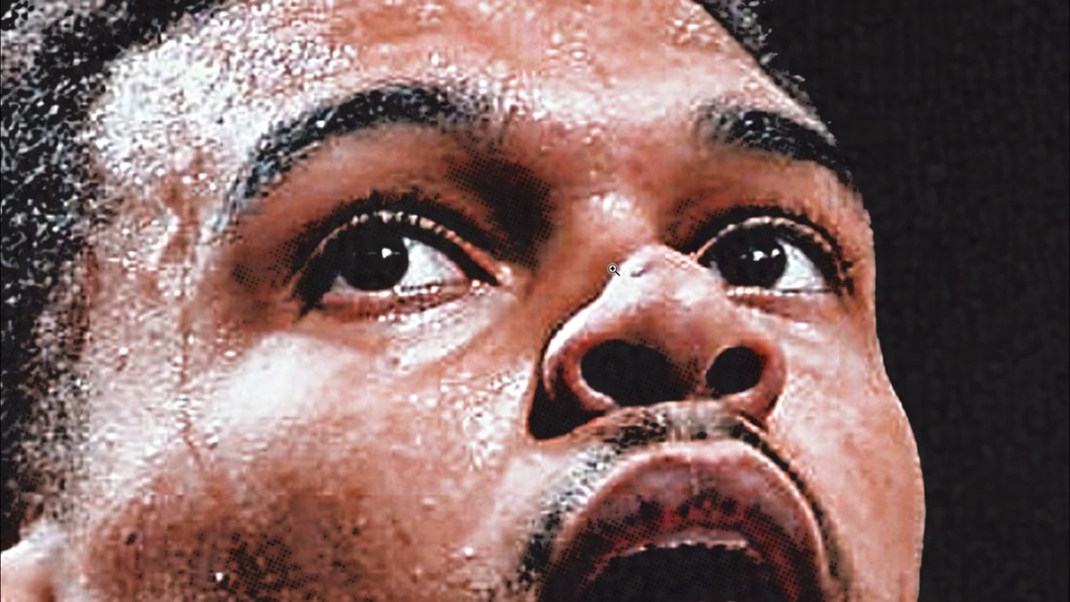
# - Zoom back out to the whole t-shirt, recheck the mouth, and return to Standard Screen Mode
pyautogui.keyDown('alt'); pyautogui.click(611, 272); pyautogui.keyUp('alt')
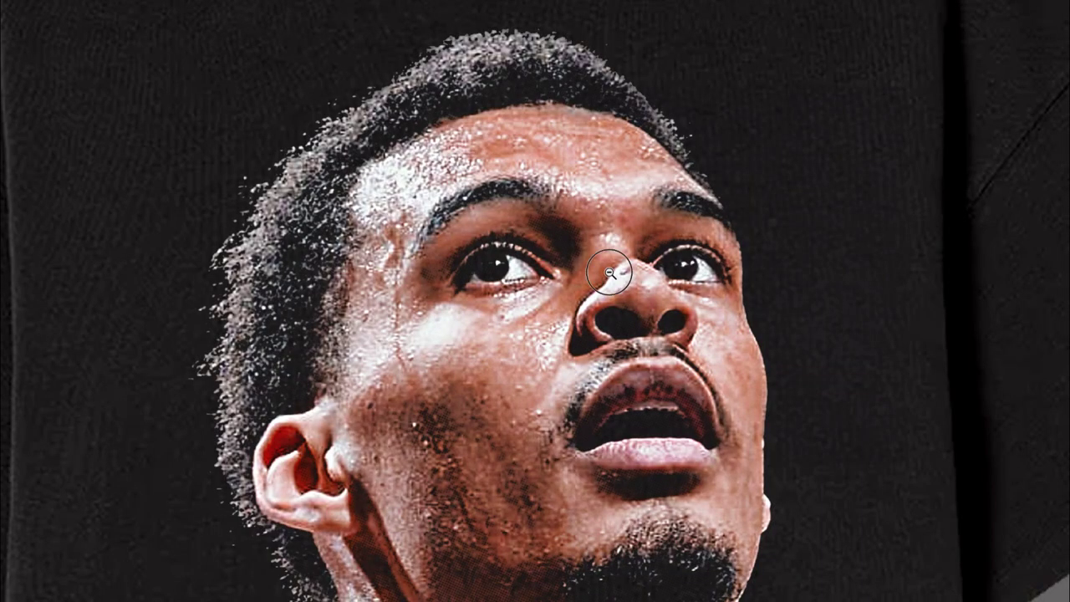
pyautogui.keyDown('alt'); pyautogui.click(611, 273); pyautogui.keyUp('alt')
pyautogui.scroll(-3, 603, 276)
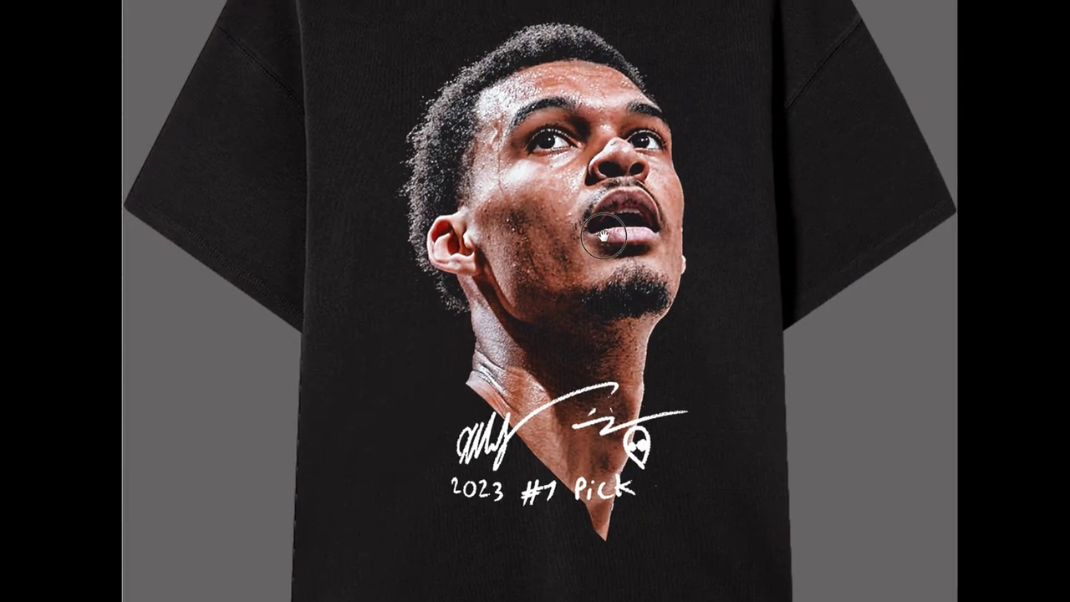
pyautogui.moveTo(602, 226); pyautogui.dragTo(600, 251)
pyautogui.click(600, 251)
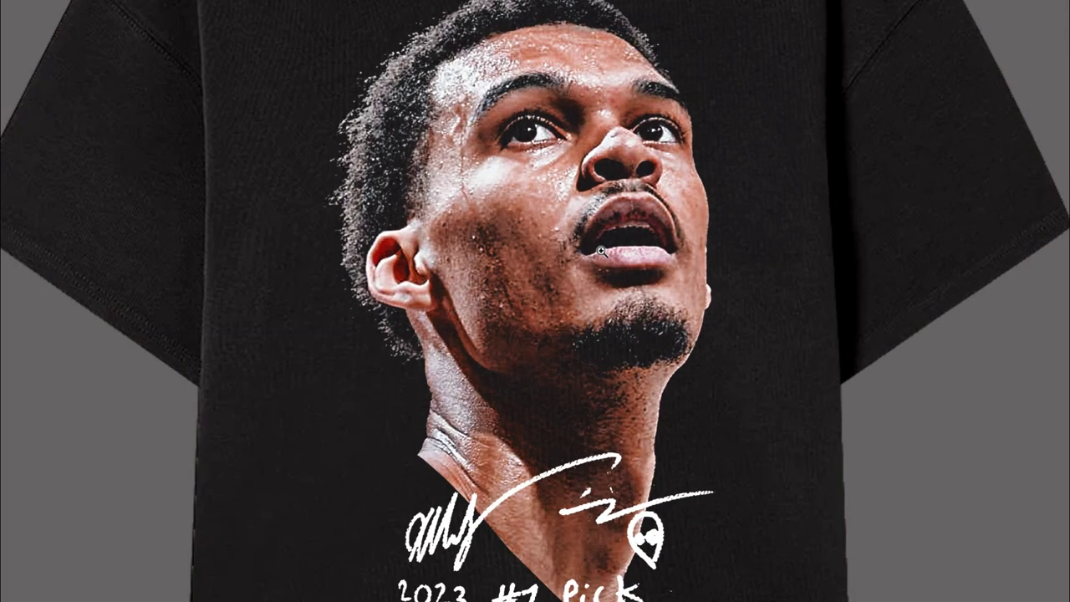
pyautogui.click(600, 251)
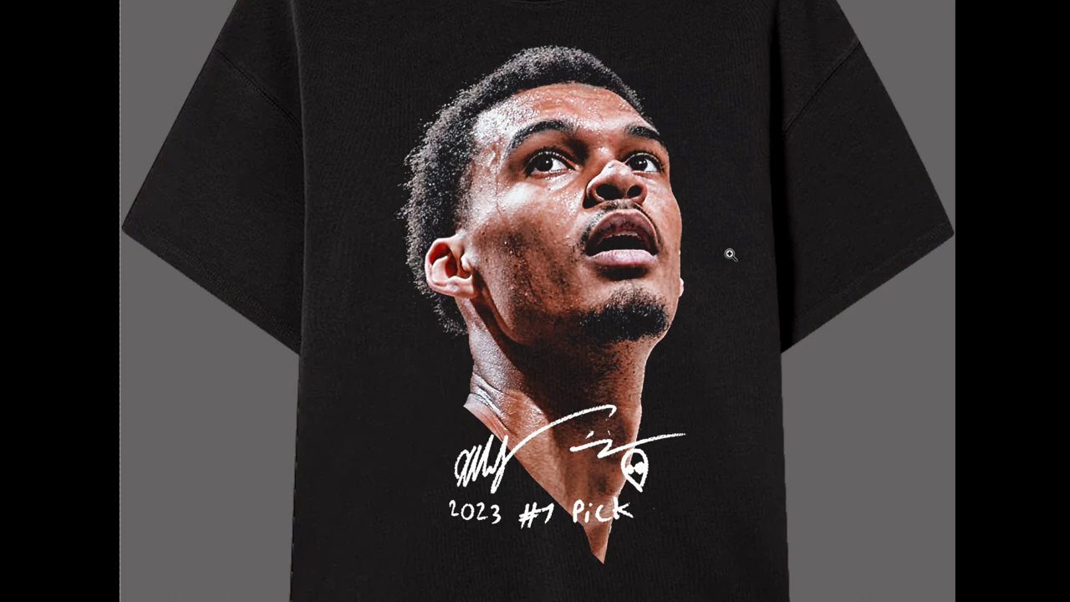
pyautogui.press('f')
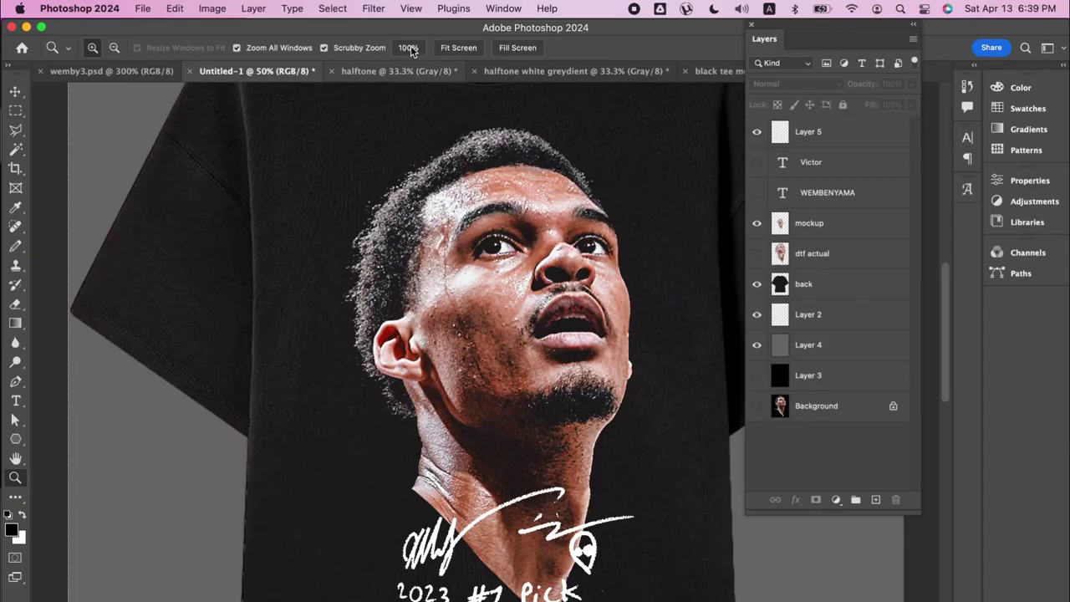